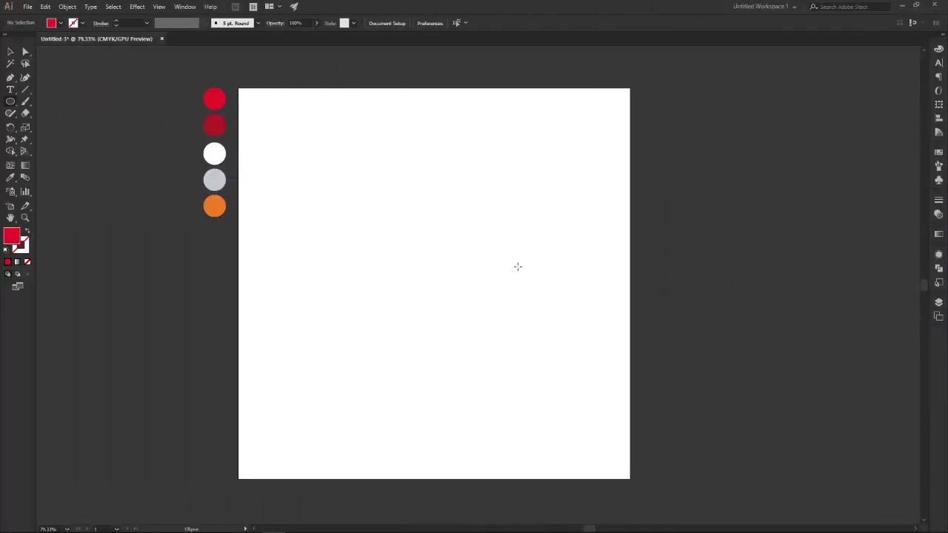
# Draw a red circle and turn its bottom anchor into a sharp point pulled downward.
pyautogui.moveTo(399, 197)
pyautogui.mouseDown()
pyautogui.moveTo(470, 257)
pyautogui.moveTo(480, 278)
pyautogui.mouseUp()
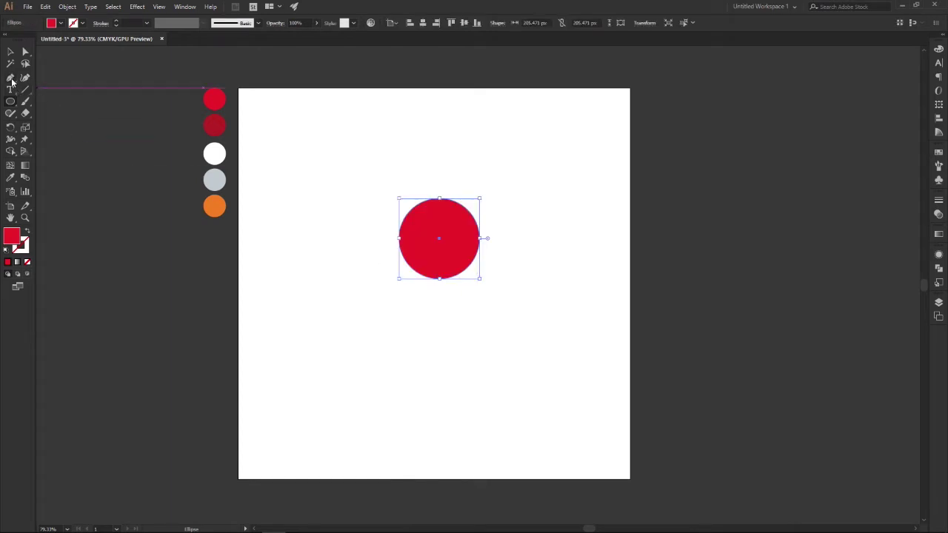
pyautogui.moveTo(11, 78); pyautogui.dragTo(59, 114)
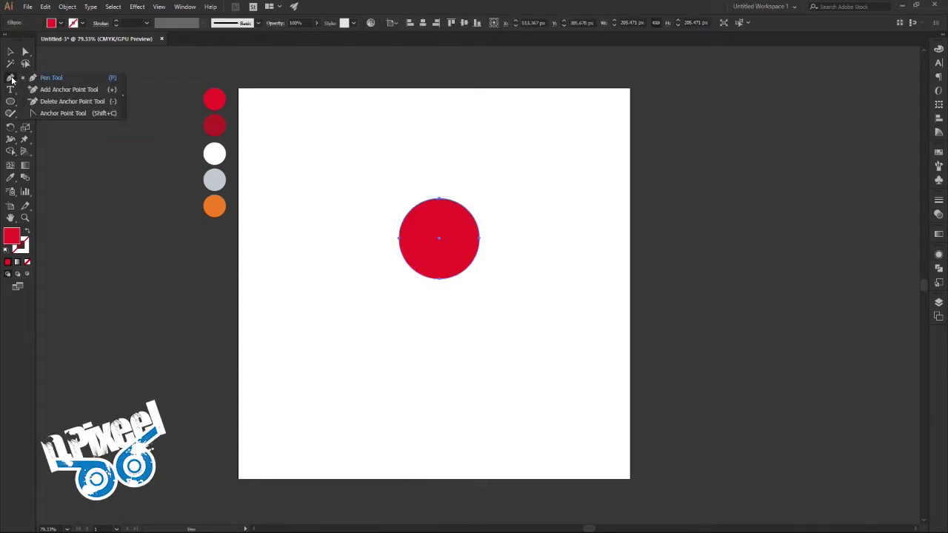
pyautogui.click(439, 278)
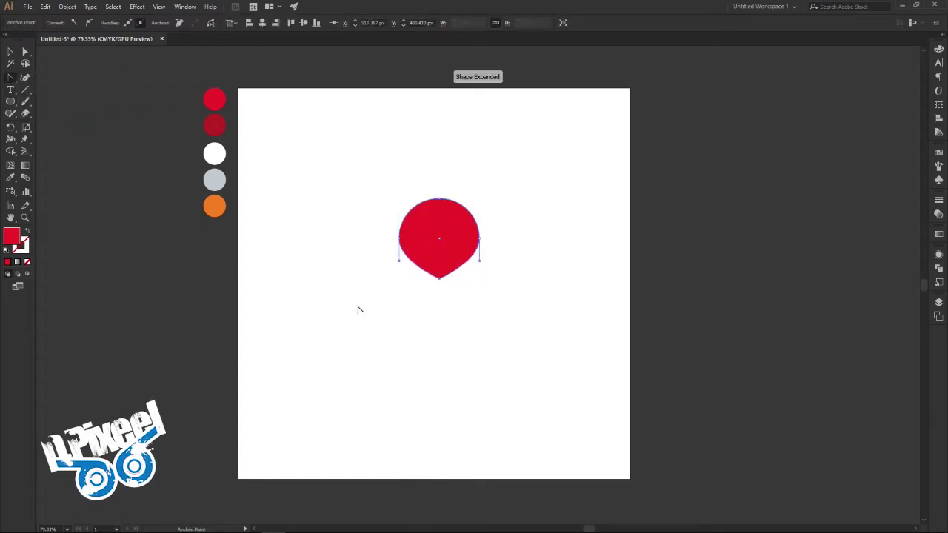
pyautogui.click(24, 53)
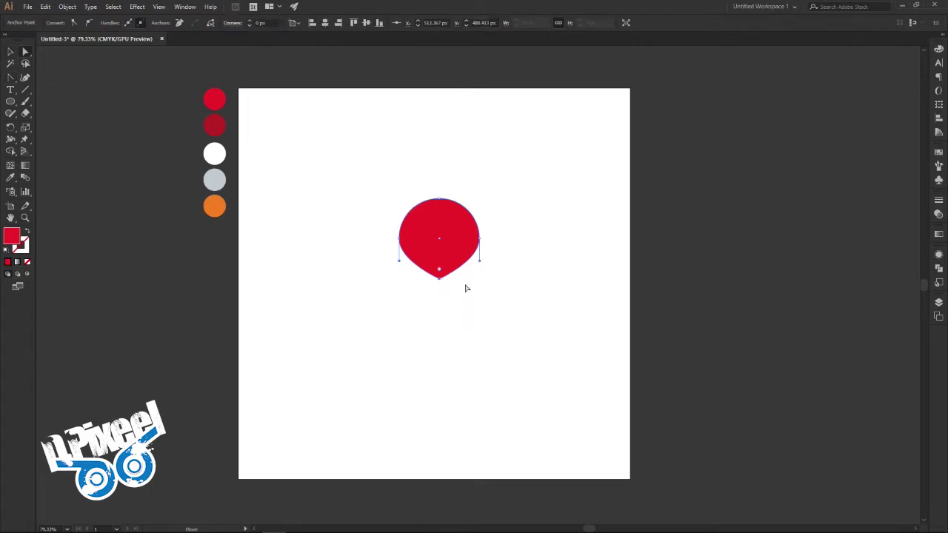
pyautogui.hotkey('shift', 'Down')
pyautogui.hotkey('shift', 'Down')
pyautogui.hotkey('shift', 'Down')
pyautogui.hotkey('shift', 'Down')
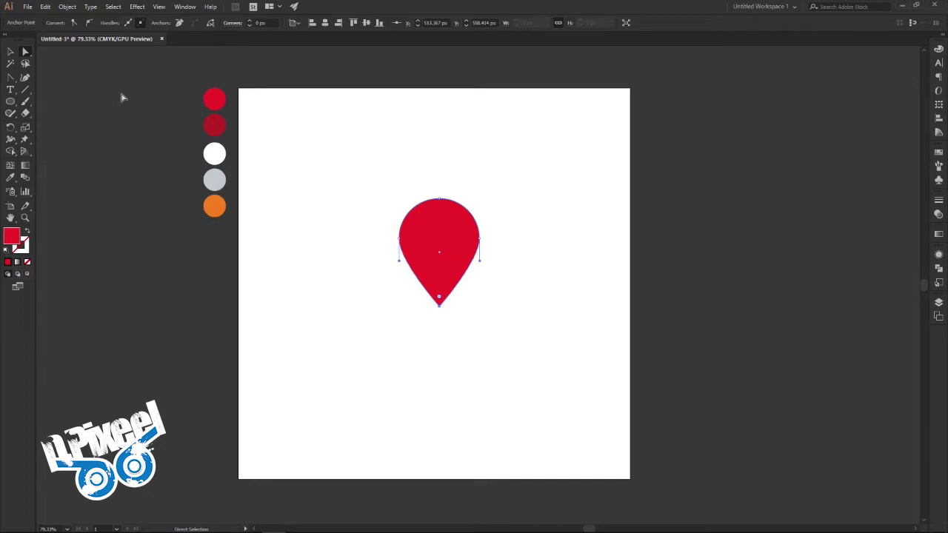
pyautogui.click(9, 51)
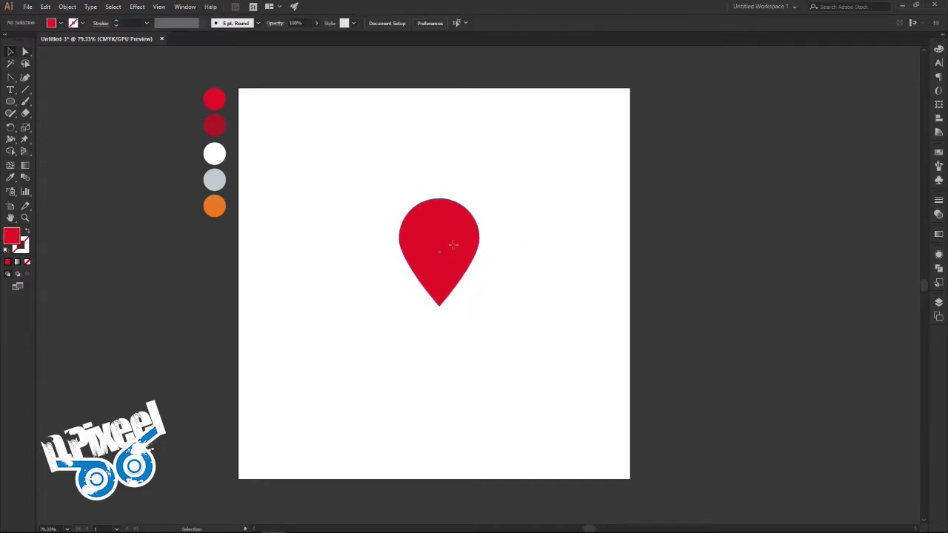
# Copy the teardrop pin and paste a duplicate in front of it.
pyautogui.click(45, 7)
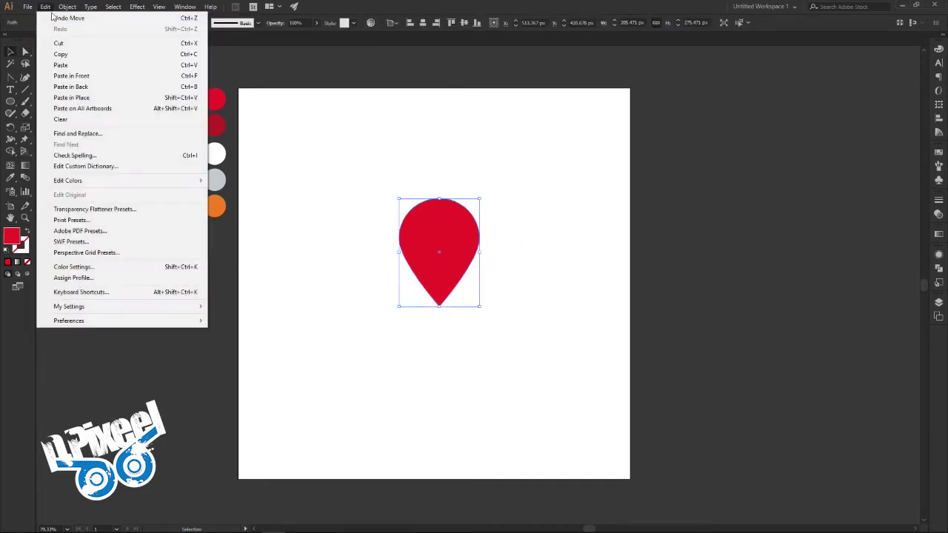
pyautogui.click(60, 54)
pyautogui.click(45, 7)
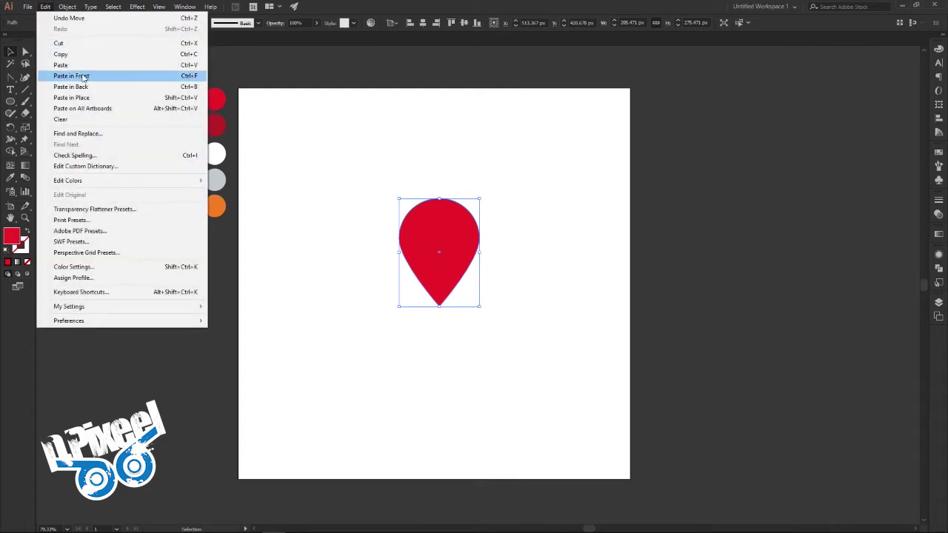
pyautogui.click(79, 76)
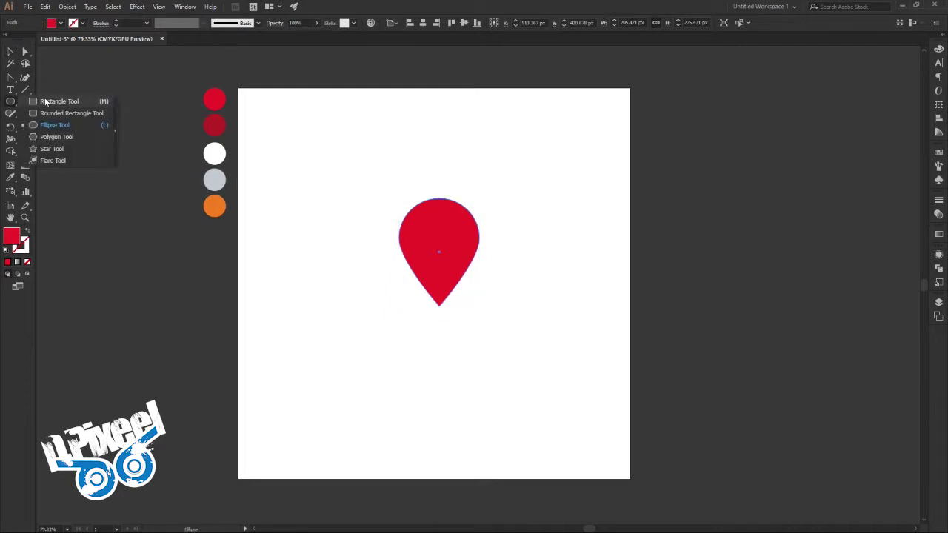
# Draw a rectangle over the pin's left half and subtract it with Pathfinder Minus Front.
pyautogui.moveTo(10, 101); pyautogui.dragTo(41, 98)
pyautogui.moveTo(389, 159); pyautogui.dragTo(438, 344)
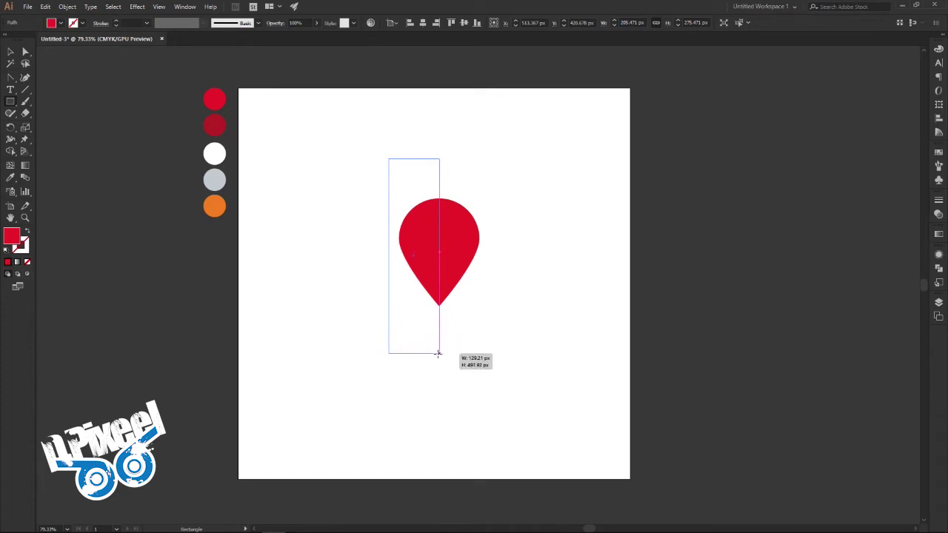
pyautogui.moveTo(438, 344); pyautogui.dragTo(439, 353)
pyautogui.press('v')
pyautogui.keyDown('shift'); pyautogui.click(460, 245); pyautogui.keyUp('shift')
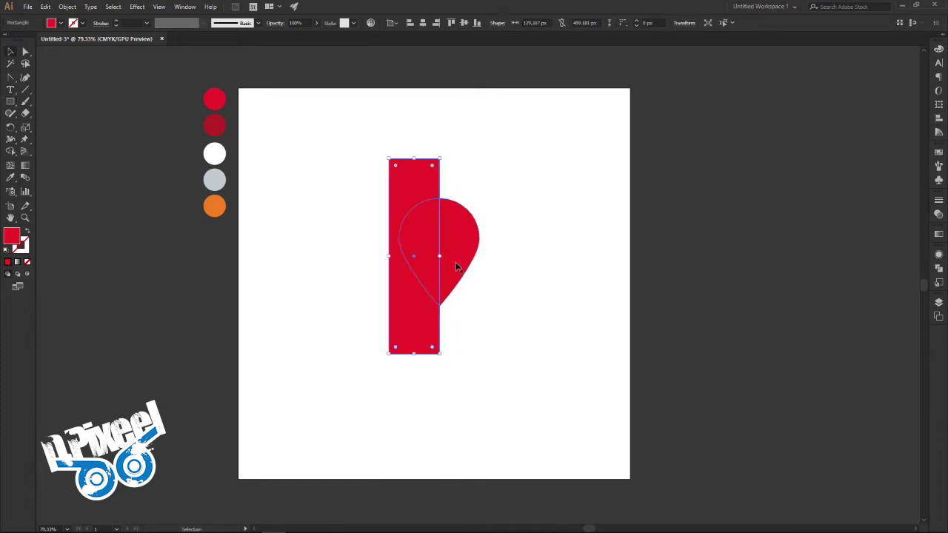
pyautogui.click(938, 269)
pyautogui.click(841, 276)
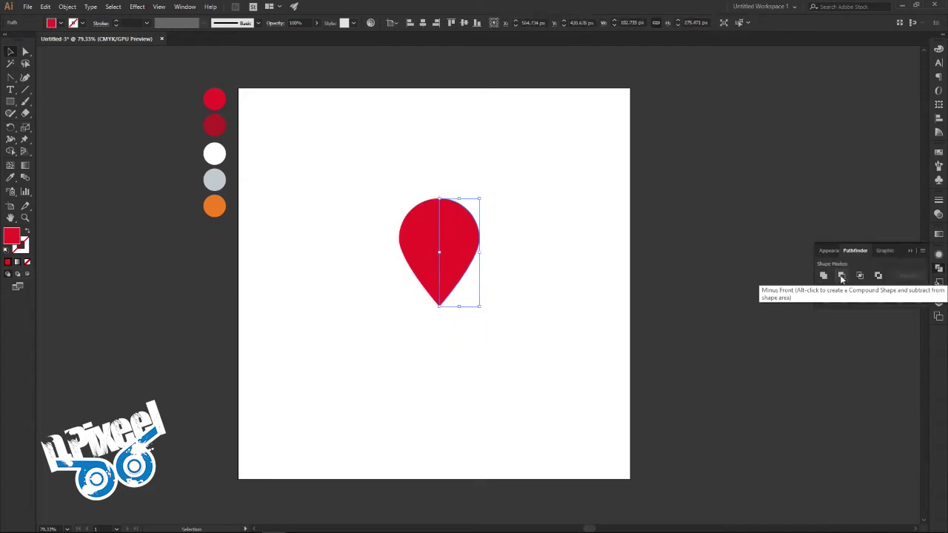
# Recolour the remaining right half of the pin with the darker red swatch.
pyautogui.click(602, 246)
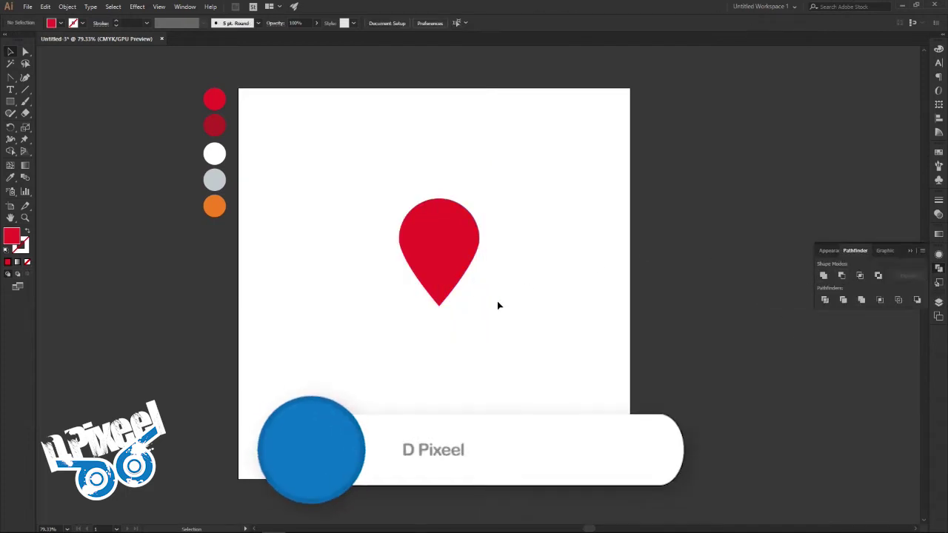
pyautogui.click(449, 246)
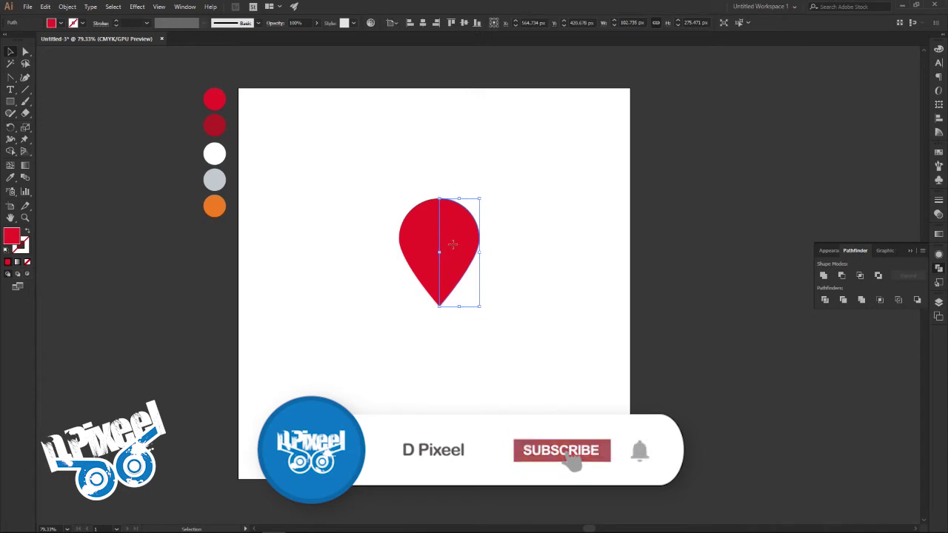
pyautogui.doubleClick(453, 244)
pyautogui.click(11, 177)
pyautogui.click(213, 126)
pyautogui.press('v')
pyautogui.press('Return')
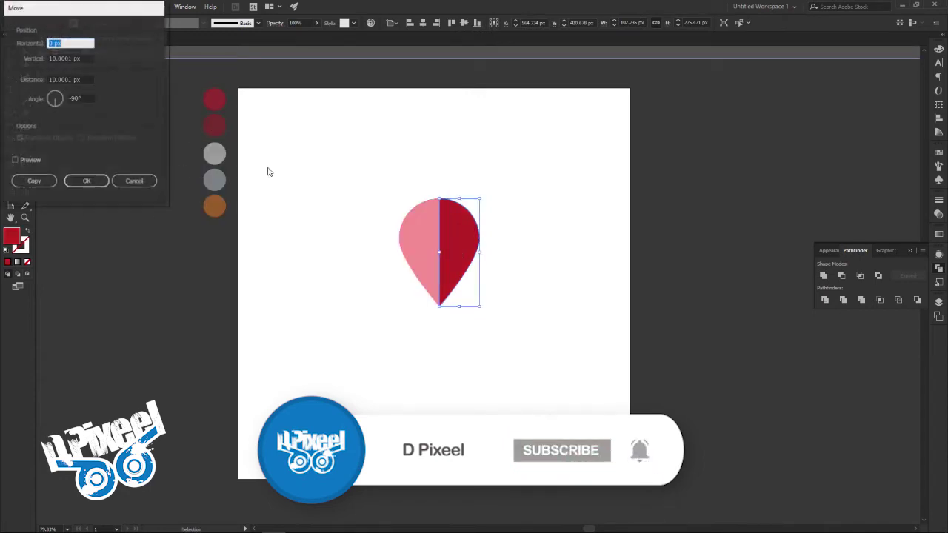
pyautogui.click(134, 181)
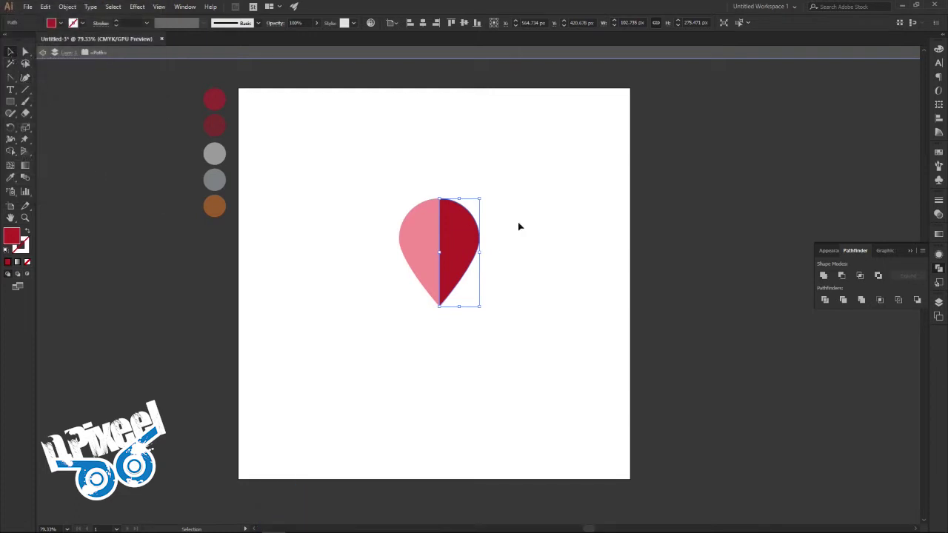
pyautogui.doubleClick(541, 230)
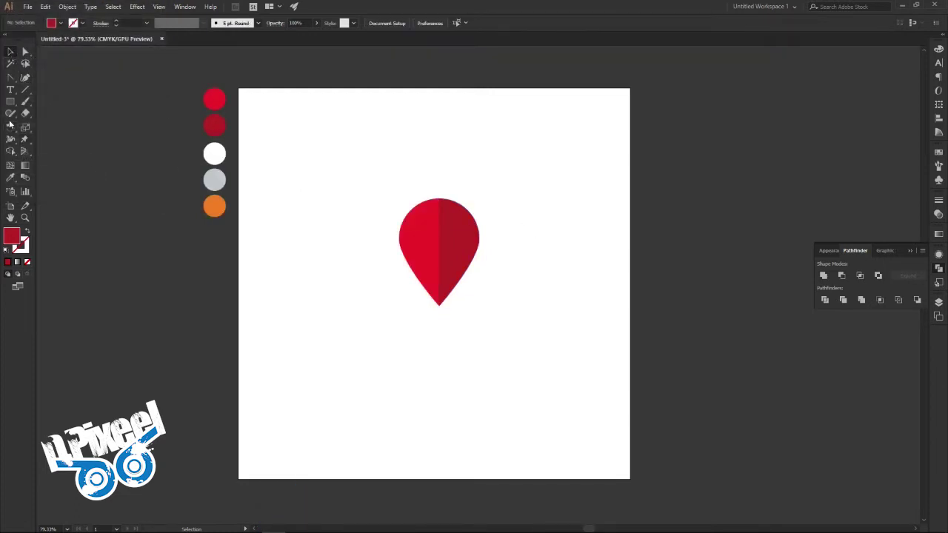
pyautogui.click(11, 177)
# Draw a small white circle in the upper part of the pin.
pyautogui.click(211, 157)
pyautogui.moveTo(15, 102); pyautogui.dragTo(58, 123)
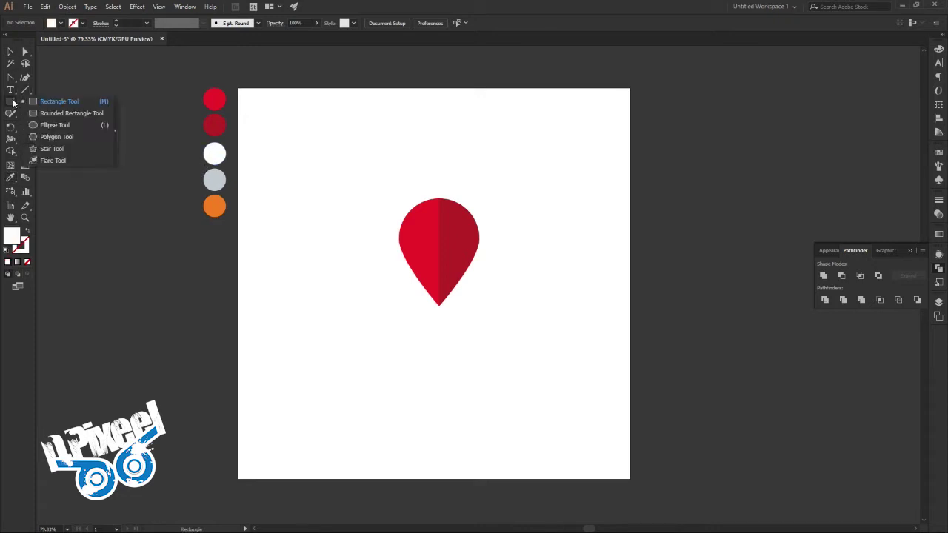
pyautogui.moveTo(438, 235); pyautogui.dragTo(456, 258)
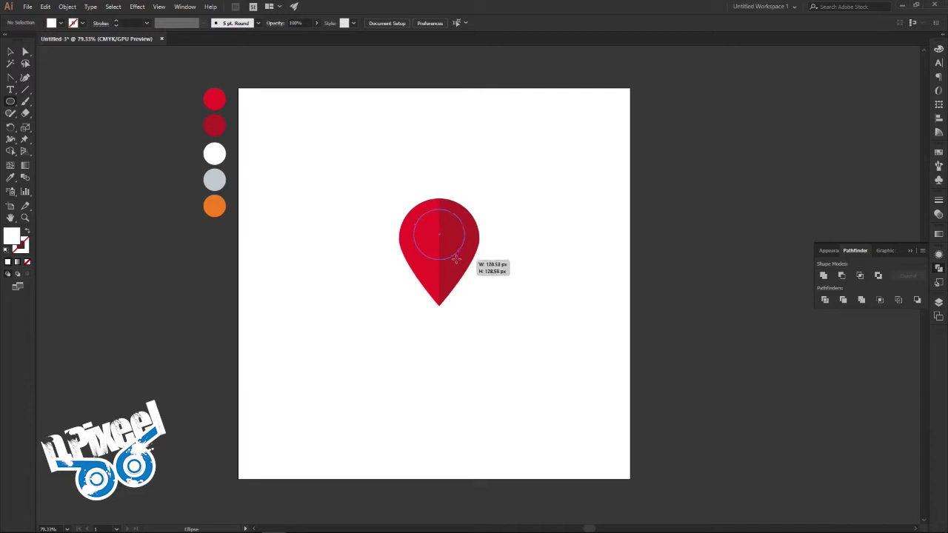
pyautogui.moveTo(456, 257); pyautogui.dragTo(453, 255)
pyautogui.click(10, 53)
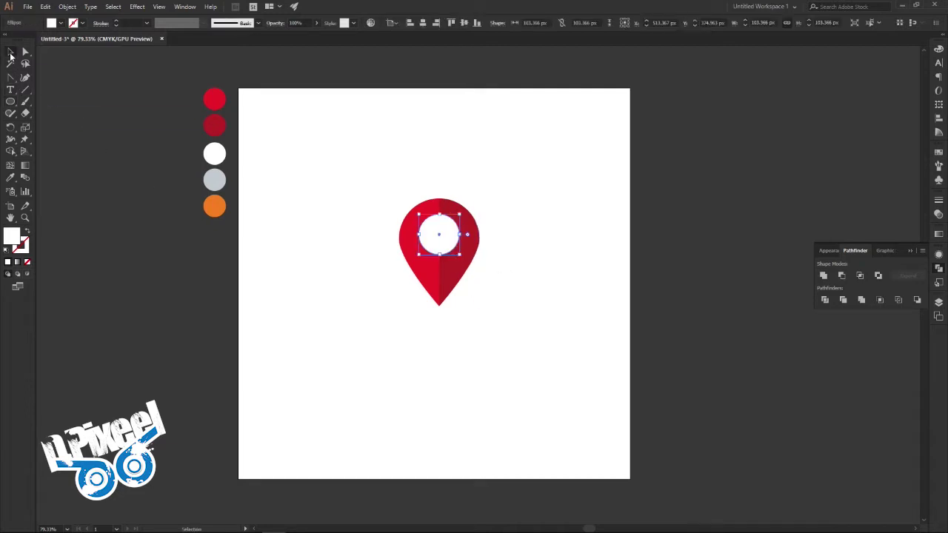
pyautogui.keyDown('shift'); pyautogui.click(449, 246); pyautogui.keyUp('shift')
pyautogui.moveTo(459, 255); pyautogui.dragTo(454, 252)
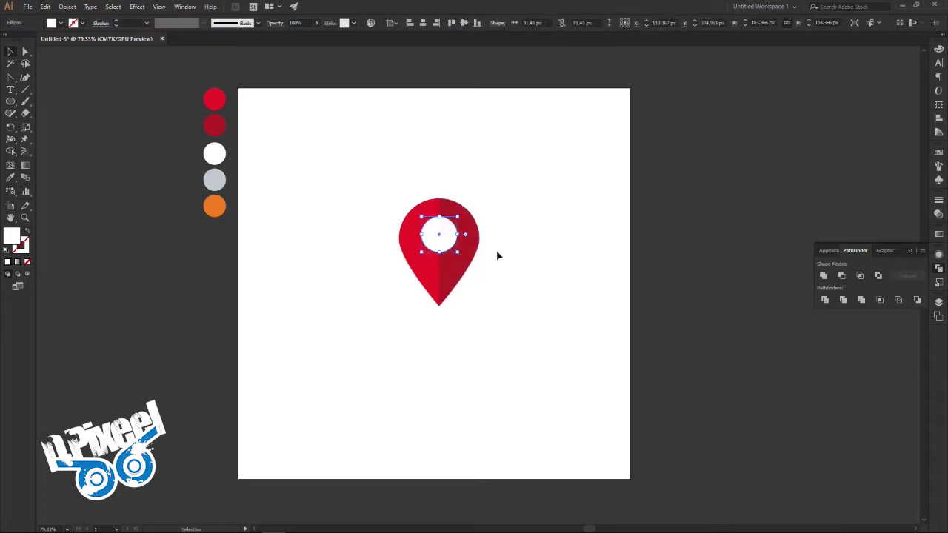
pyautogui.click(544, 251)
# Group all the pin parts and move the group slightly lower.
pyautogui.moveTo(534, 203); pyautogui.dragTo(426, 292)
pyautogui.rightClick(438, 240)
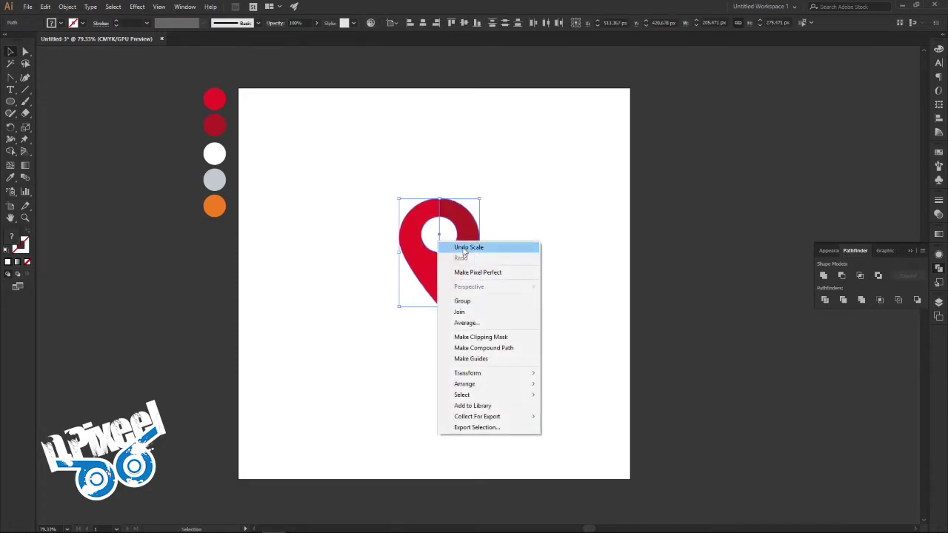
pyautogui.click(480, 302)
pyautogui.moveTo(444, 281); pyautogui.dragTo(444, 293)
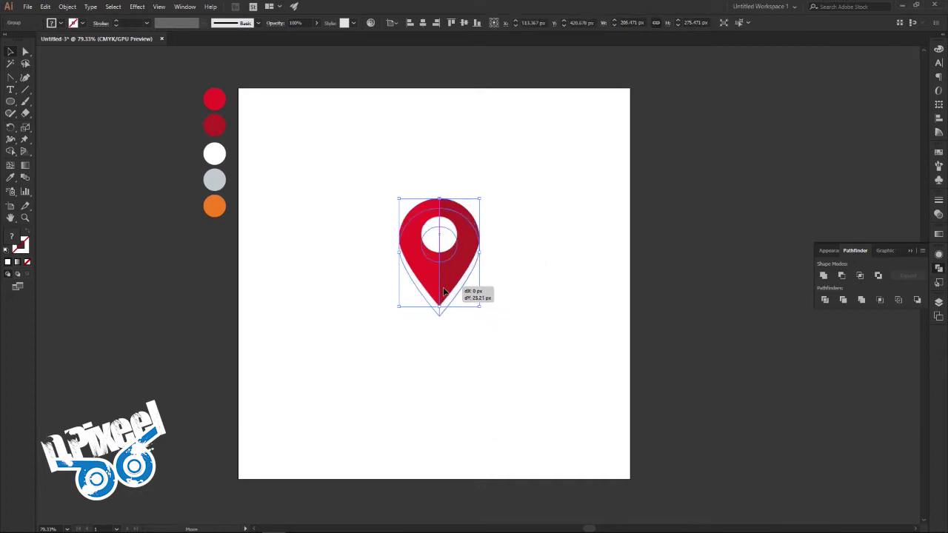
pyautogui.click(520, 276)
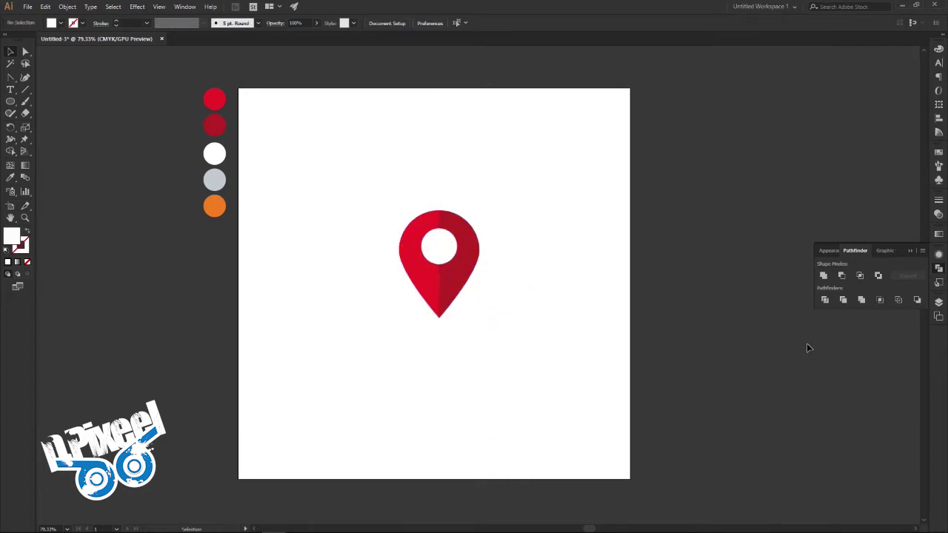
pyautogui.click(938, 302)
# On a new layer, draw a narrow tall bright-red bar above the pin.
pyautogui.click(899, 456)
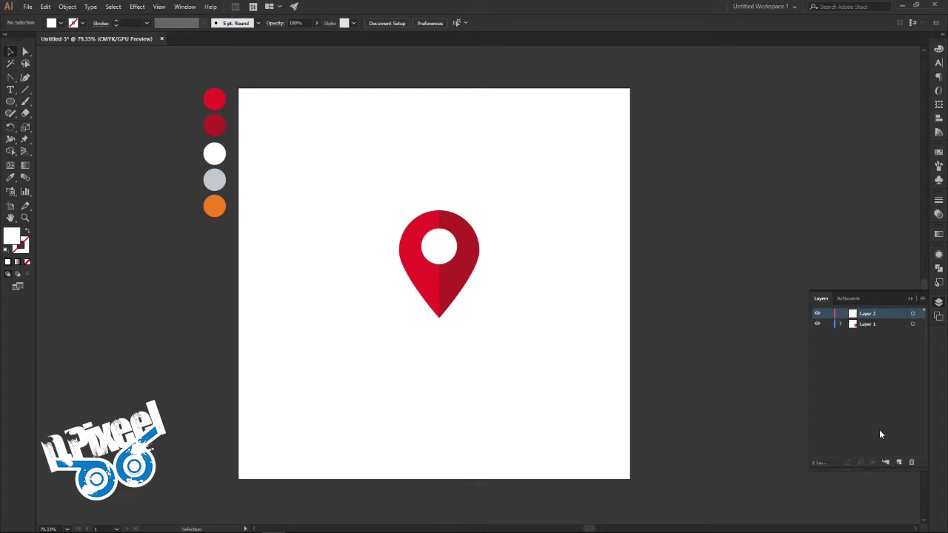
pyautogui.click(910, 299)
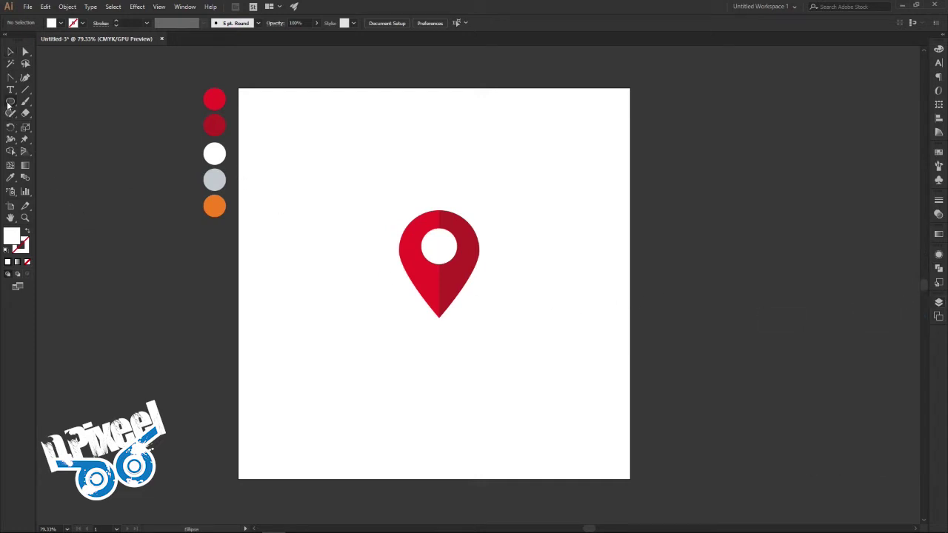
pyautogui.moveTo(10, 101); pyautogui.dragTo(53, 103)
pyautogui.click(15, 177)
pyautogui.click(214, 100)
pyautogui.press('m')
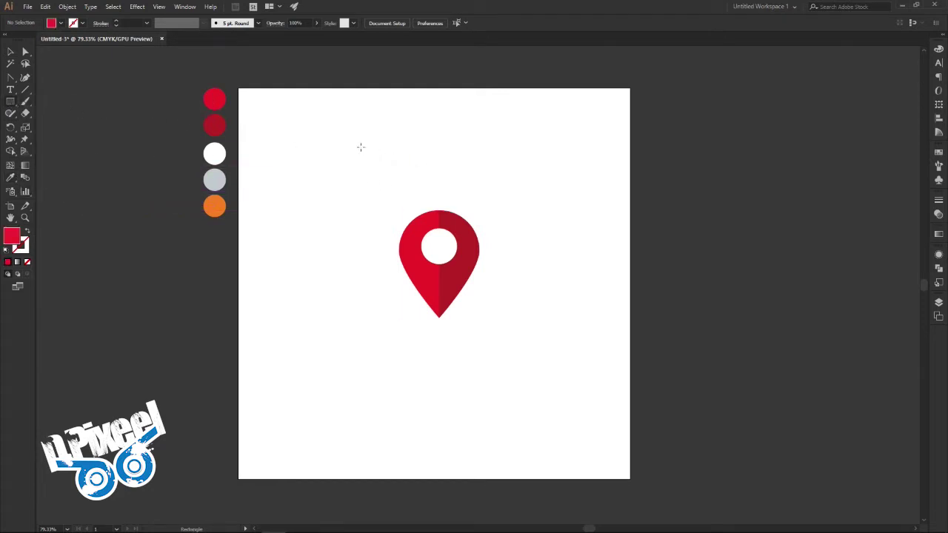
pyautogui.moveTo(360, 146); pyautogui.dragTo(372, 188)
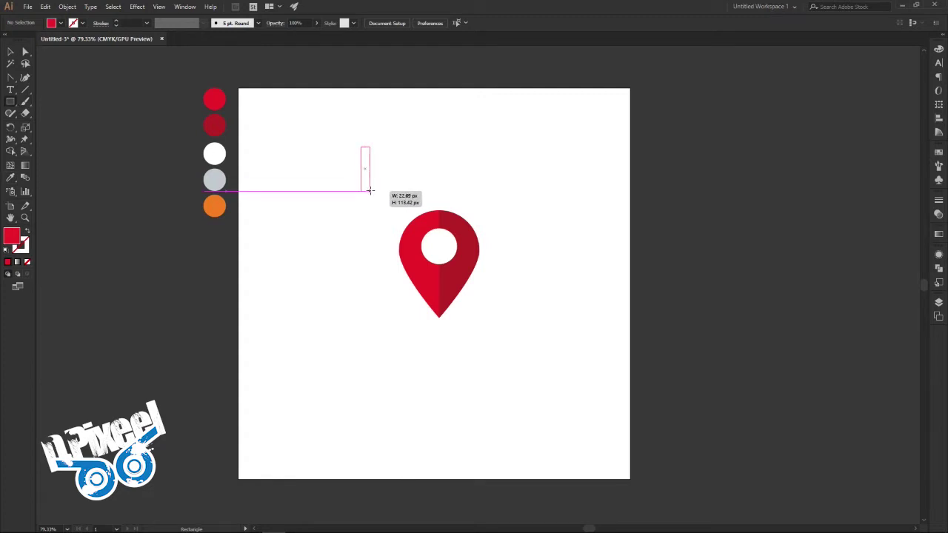
pyautogui.moveTo(372, 188); pyautogui.dragTo(372, 187)
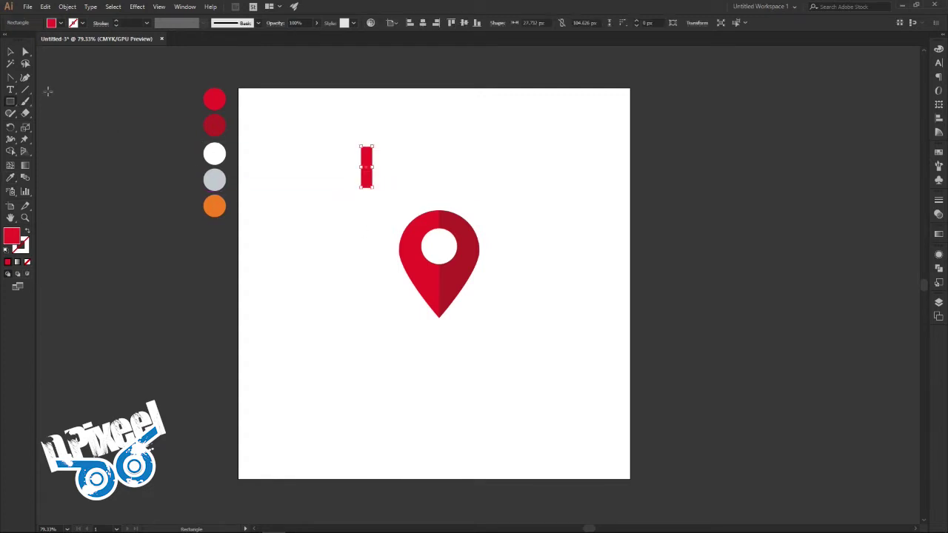
pyautogui.click(11, 52)
pyautogui.click(373, 201)
# Add a square at the bar's foot, round it into a semicircular cap, fill darker red.
pyautogui.press('z')
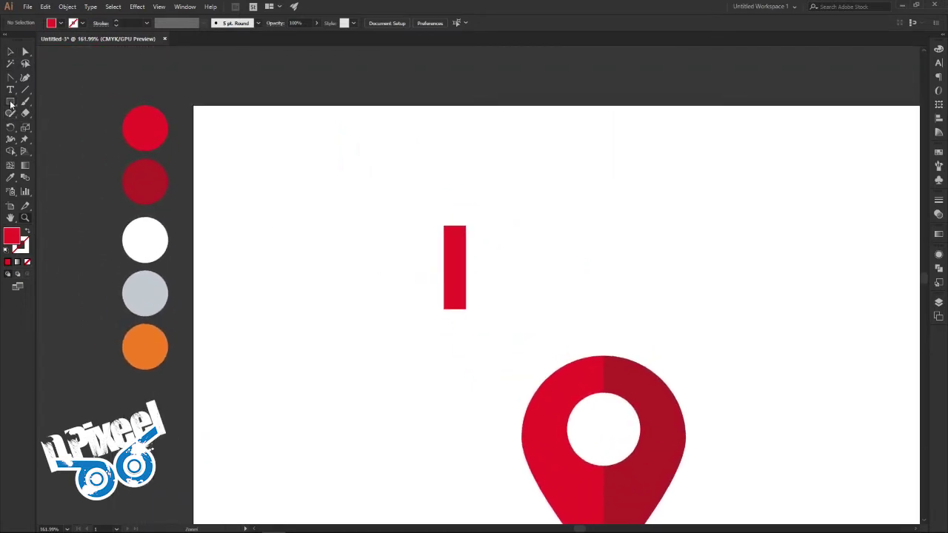
pyautogui.click(10, 102)
pyautogui.moveTo(443, 310); pyautogui.dragTo(466, 332)
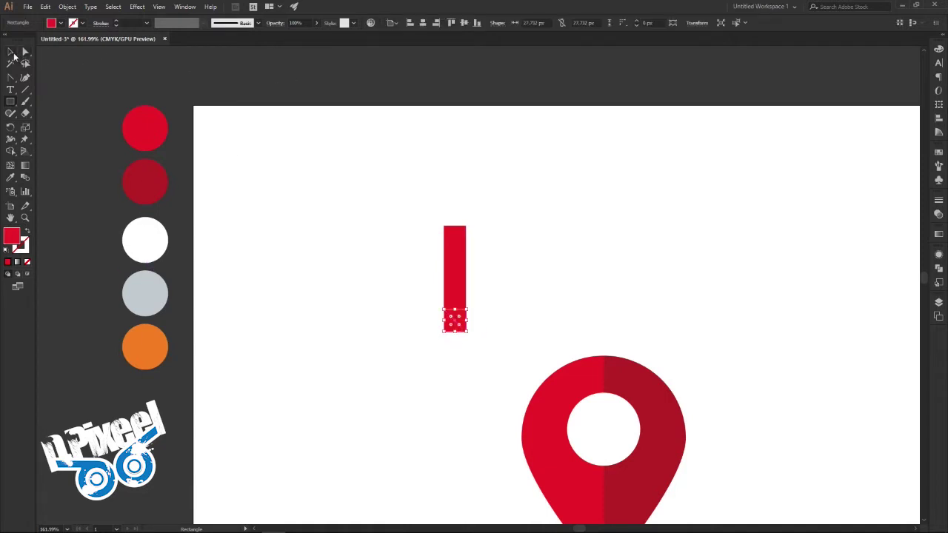
pyautogui.click(25, 53)
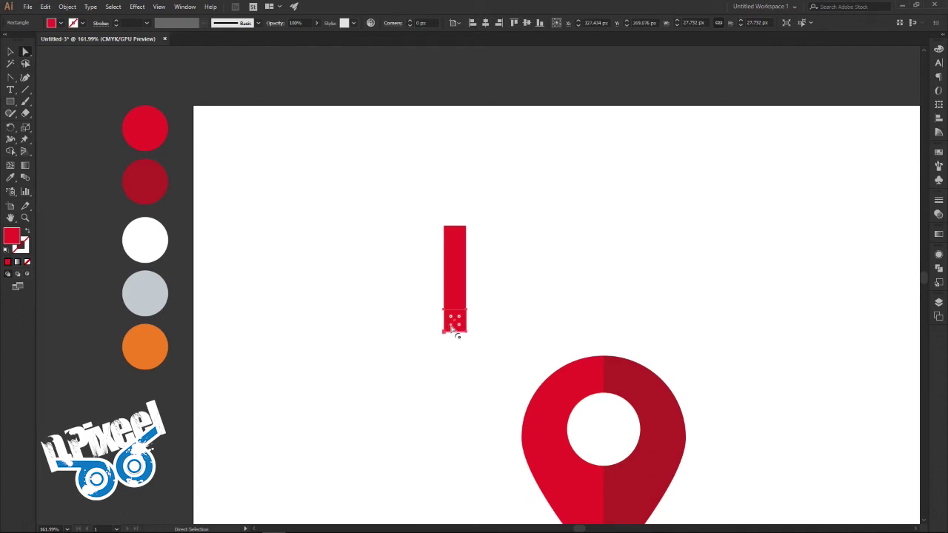
pyautogui.moveTo(451, 327); pyautogui.dragTo(455, 313)
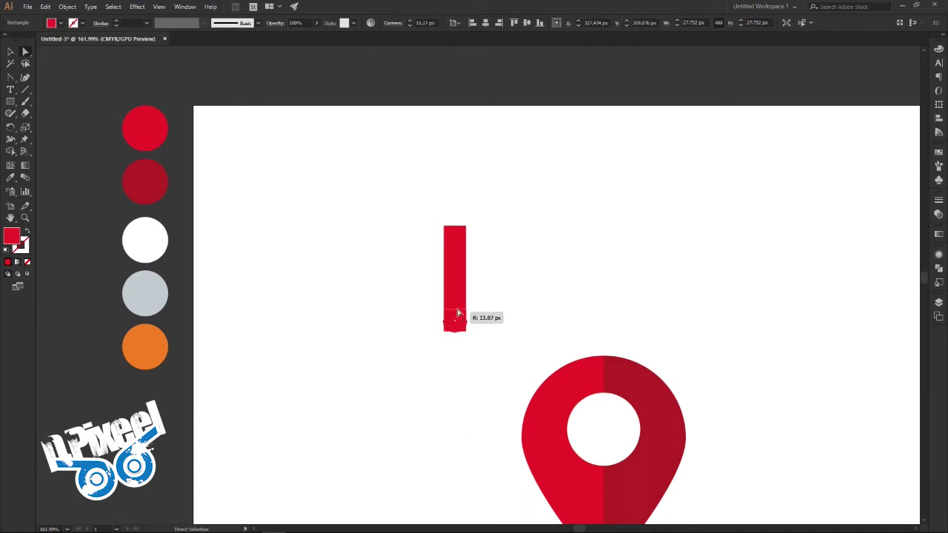
pyautogui.click(10, 53)
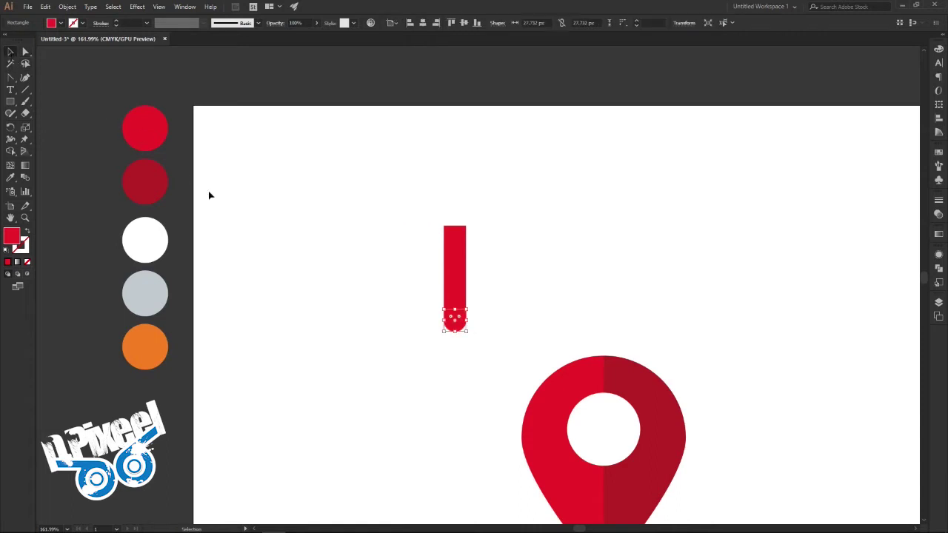
pyautogui.click(12, 179)
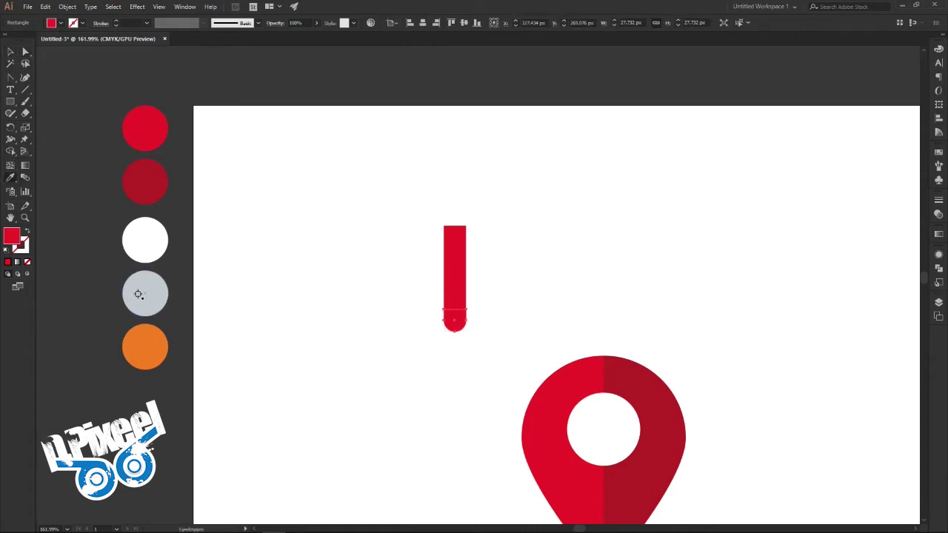
pyautogui.click(141, 186)
# Widen the red bar and its cap slightly.
pyautogui.click(11, 54)
pyautogui.click(260, 168)
pyautogui.moveTo(504, 248); pyautogui.dragTo(436, 324)
pyautogui.moveTo(468, 279); pyautogui.dragTo(470, 279)
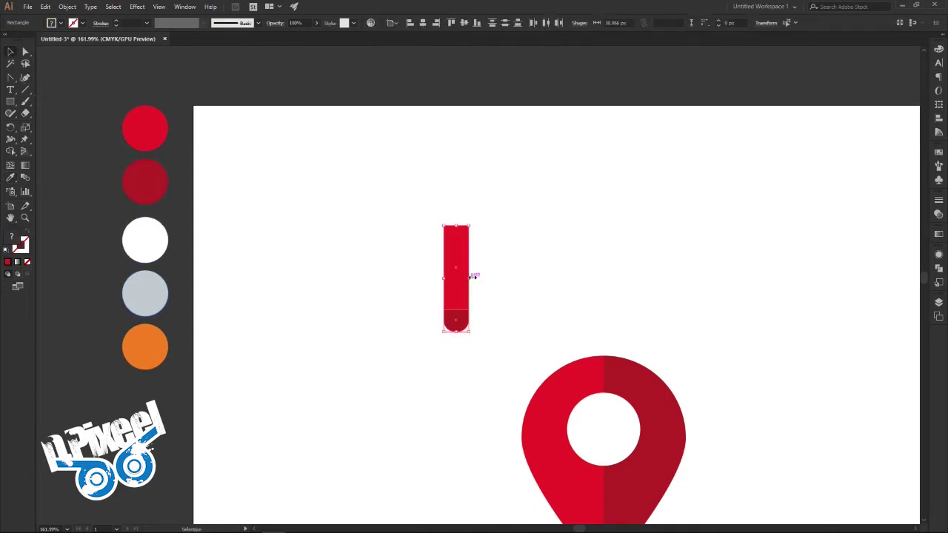
pyautogui.click(511, 292)
pyautogui.rightClick(460, 302)
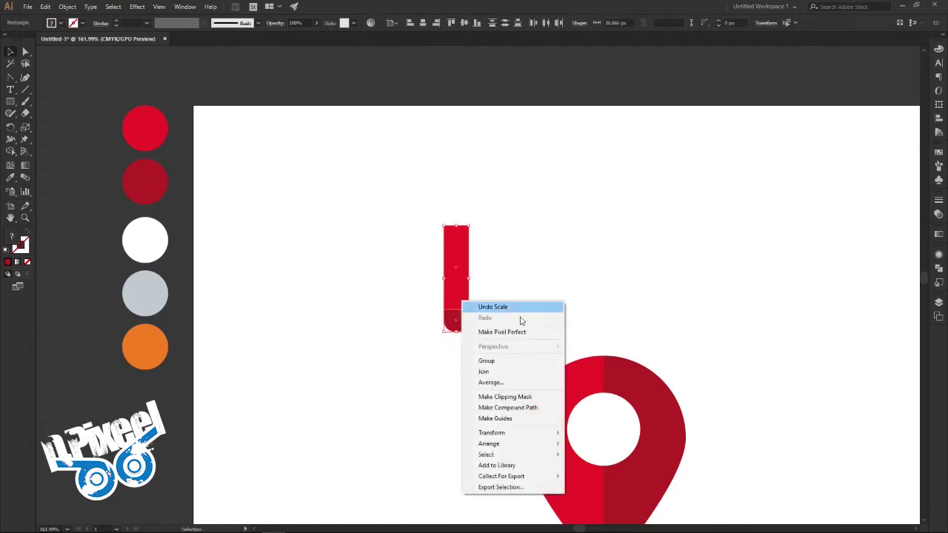
pyautogui.press('Escape')
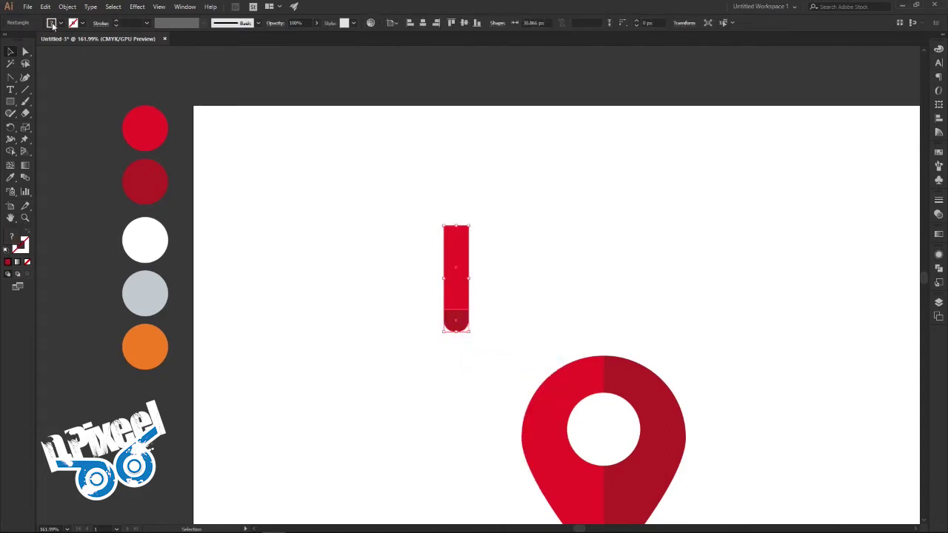
# Paste a copy of the red bar beside the original and make it white.
pyautogui.click(45, 7)
pyautogui.click(45, 7)
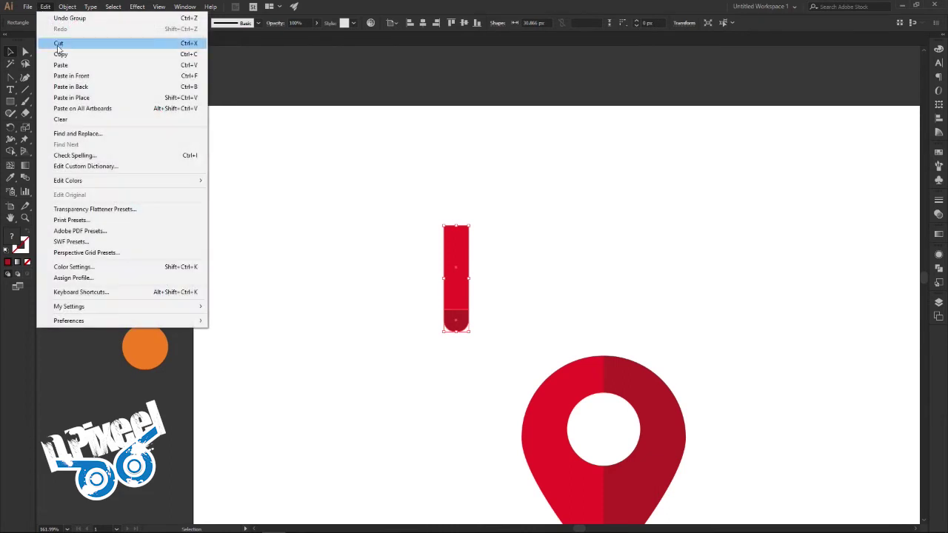
pyautogui.click(60, 66)
pyautogui.moveTo(481, 261); pyautogui.dragTo(485, 255)
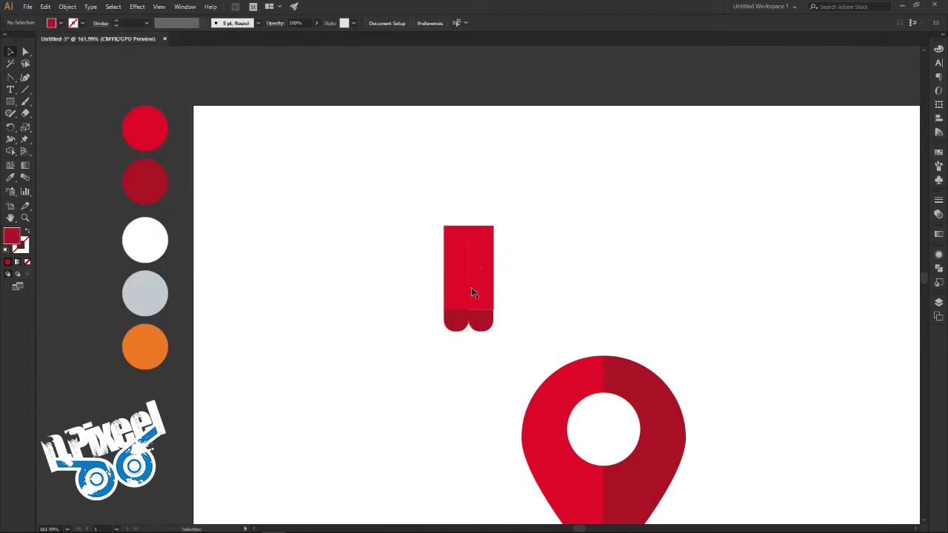
pyautogui.doubleClick(478, 287)
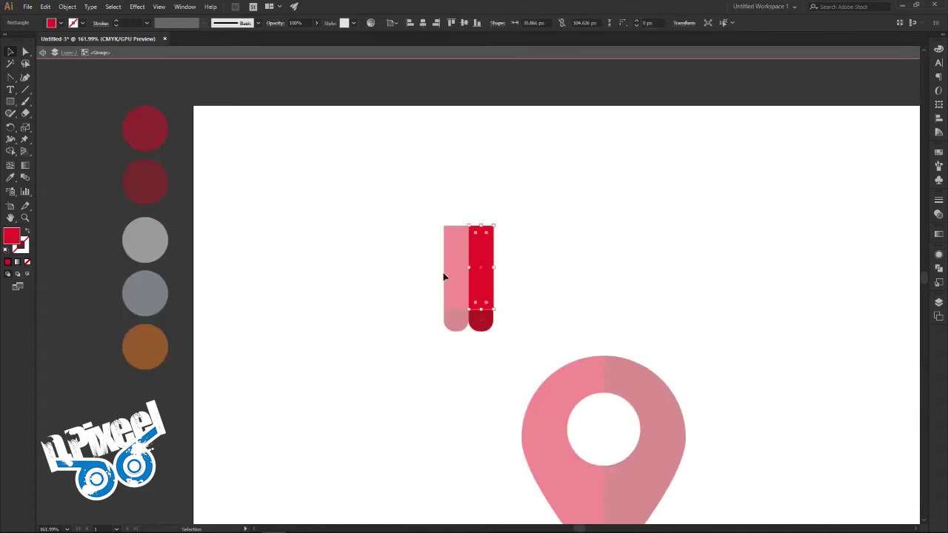
pyautogui.click(11, 178)
pyautogui.click(139, 257)
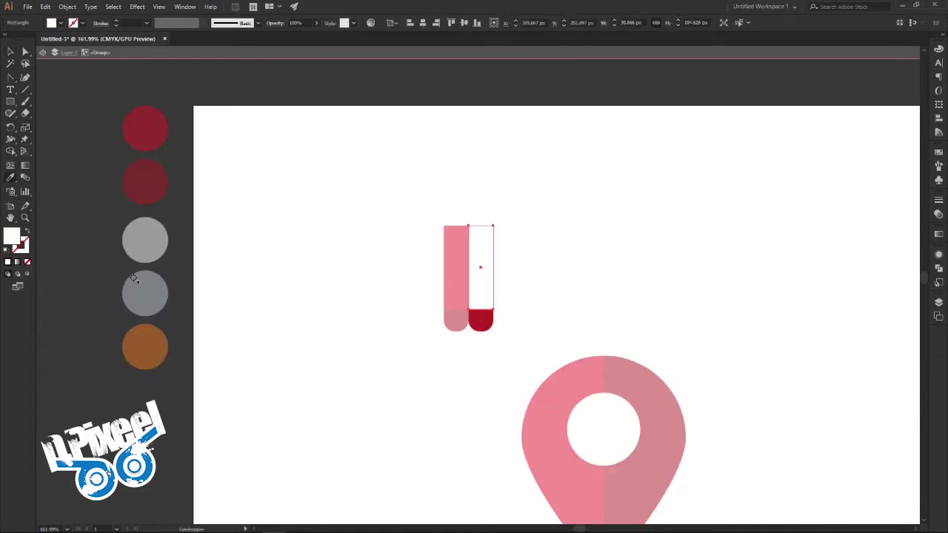
# Recolour the copied bar's cap grey from the grey swatch.
pyautogui.click(9, 53)
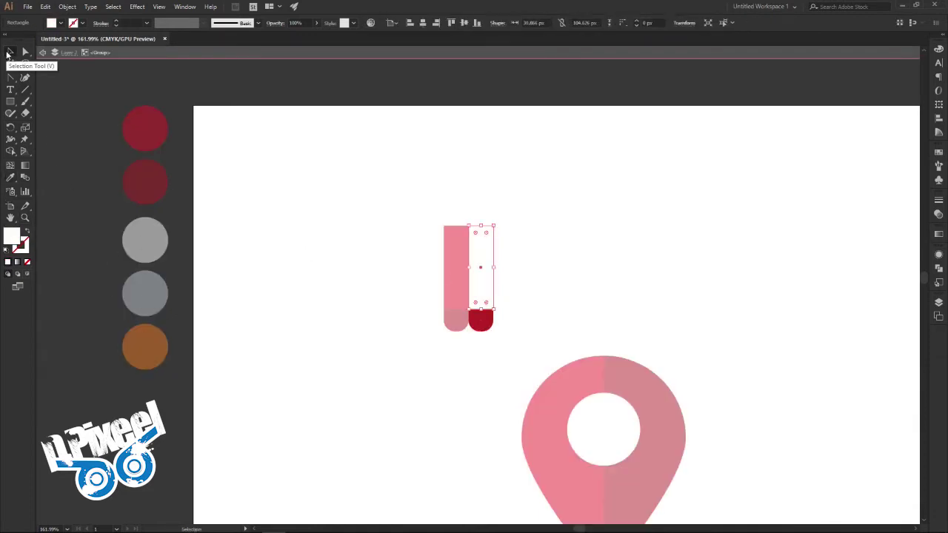
pyautogui.click(412, 385)
pyautogui.click(482, 324)
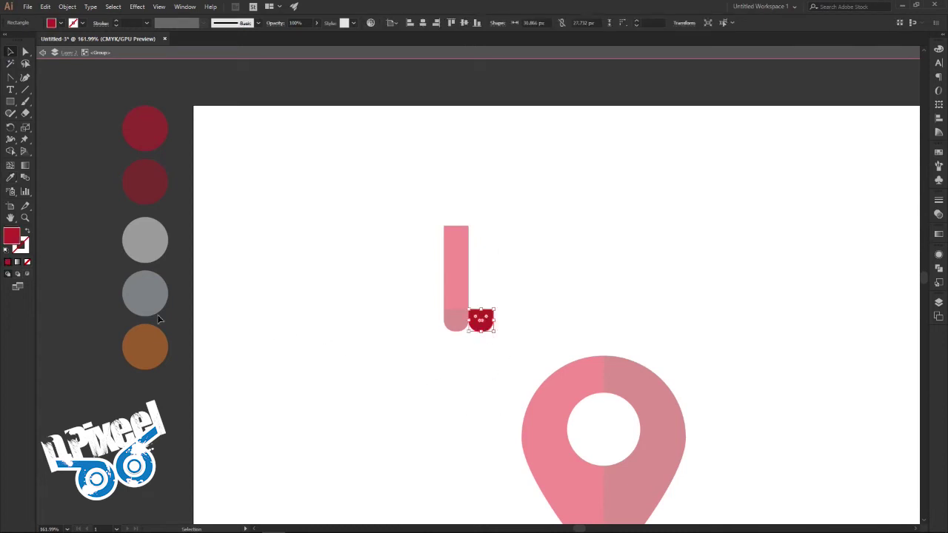
pyautogui.click(12, 180)
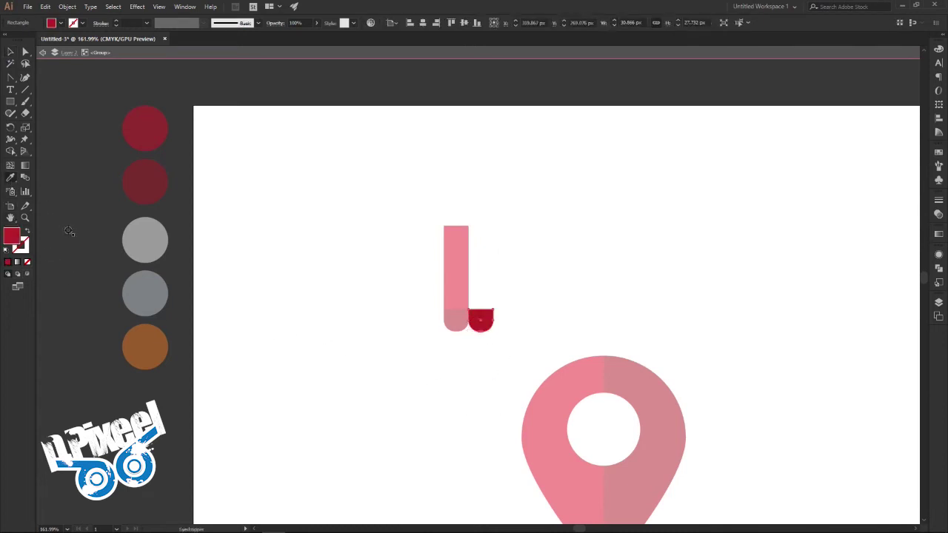
pyautogui.click(154, 289)
# Change the white bar's fill to a light off-white grey in the Color Picker.
pyautogui.click(10, 54)
pyautogui.click(494, 258)
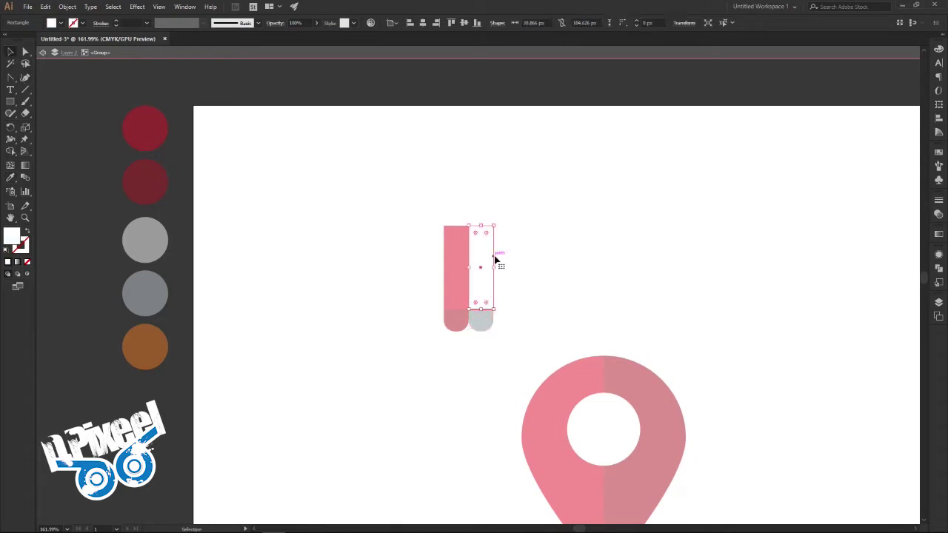
pyautogui.doubleClick(12, 237)
pyautogui.click(123, 148)
pyautogui.moveTo(123, 148); pyautogui.dragTo(122, 151)
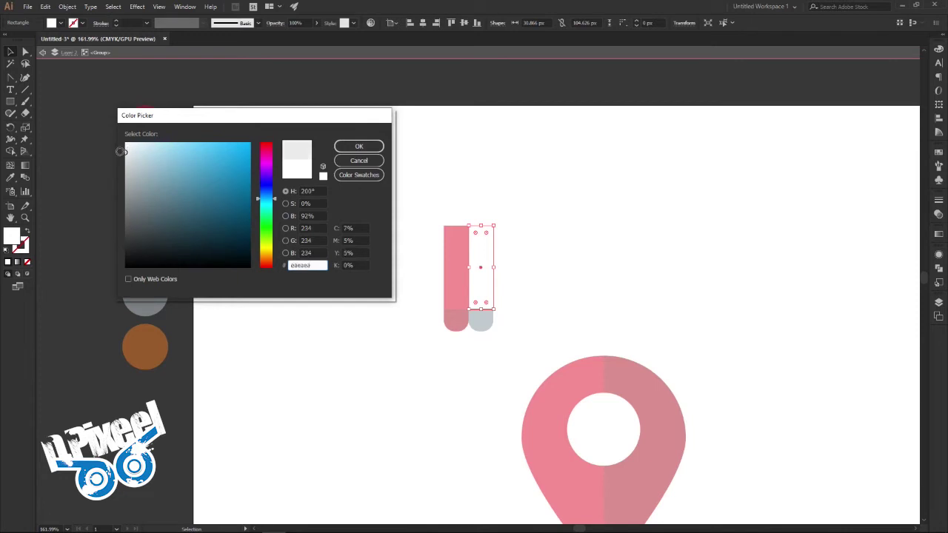
pyautogui.click(359, 146)
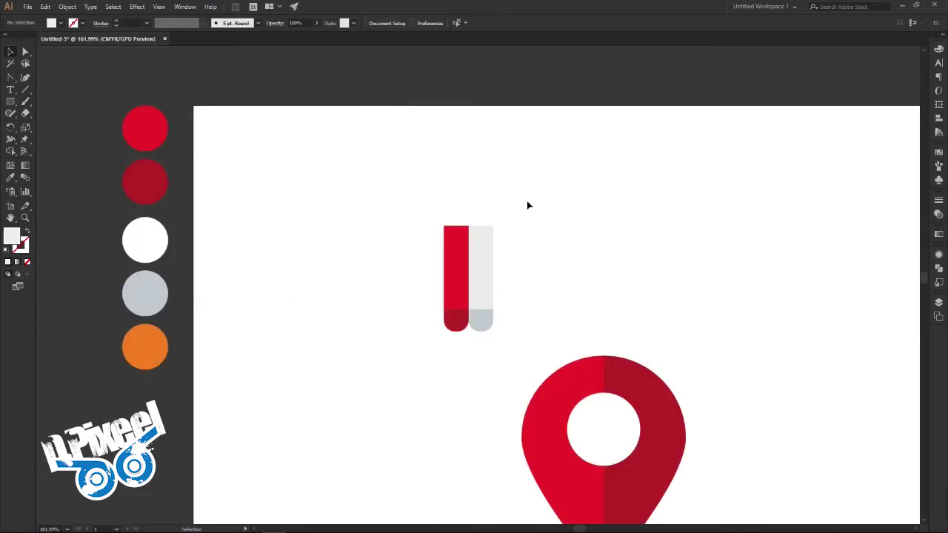
pyautogui.click(485, 296)
pyautogui.doubleClick(485, 296)
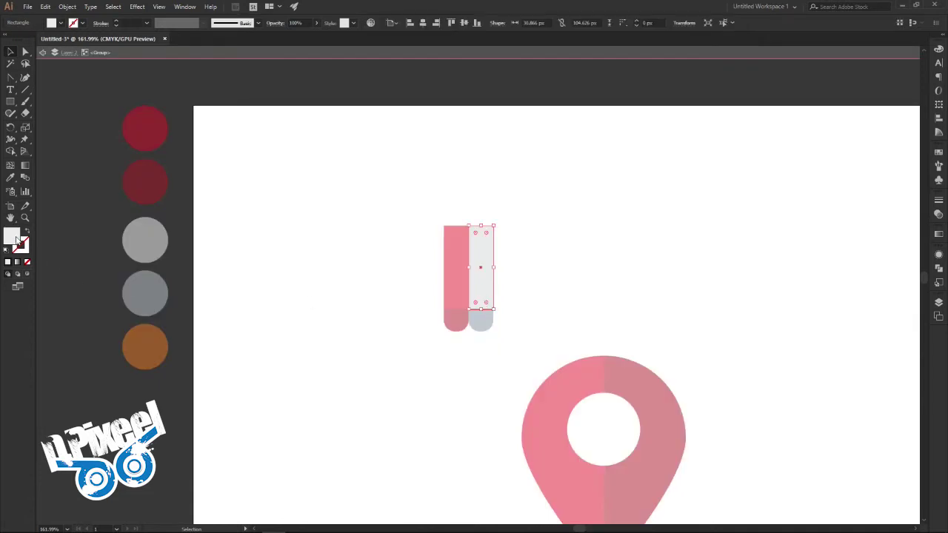
pyautogui.doubleClick(16, 238)
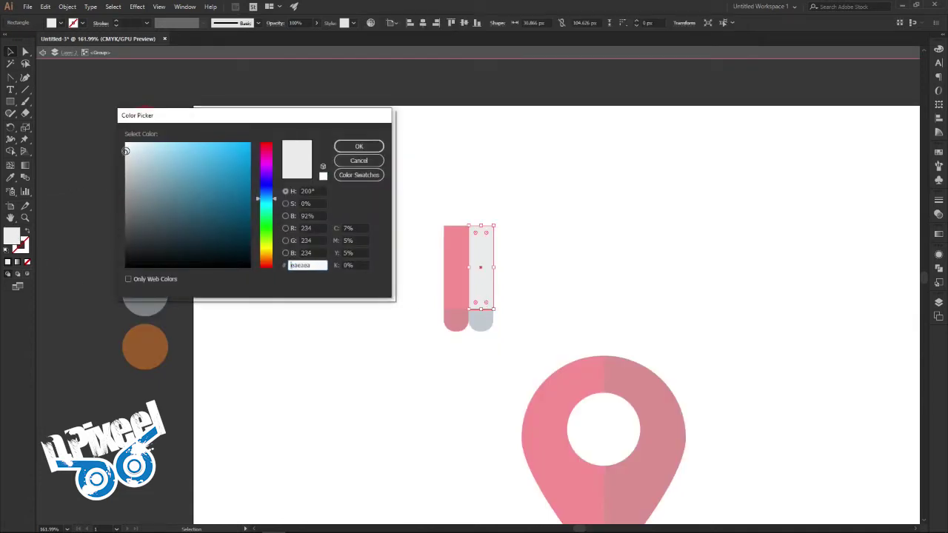
pyautogui.click(358, 146)
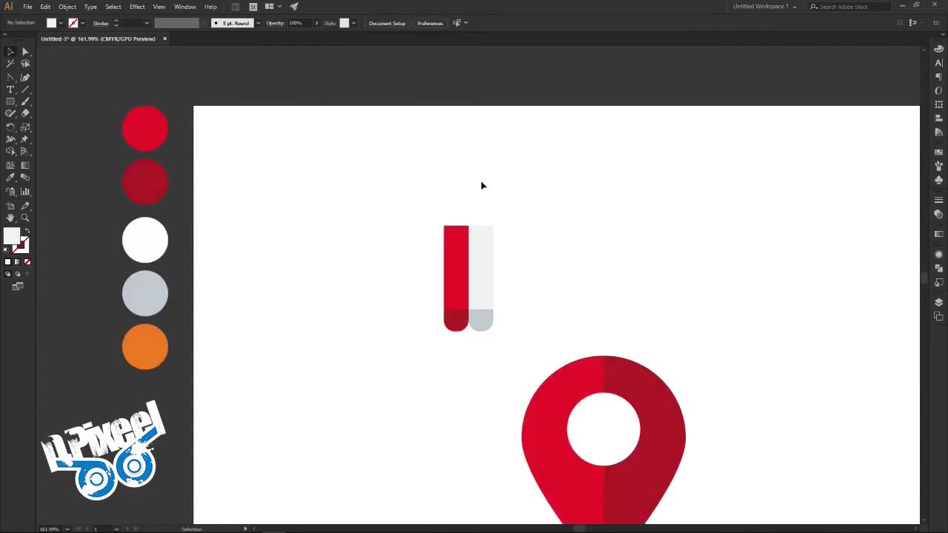
pyautogui.moveTo(556, 265)
pyautogui.mouseDown()
pyautogui.moveTo(474, 189)
pyautogui.moveTo(293, 259)
pyautogui.mouseUp()
pyautogui.click(366, 237)
# Copy the red and off-white stripe pair and place the duplicate to its right.
pyautogui.click(45, 7)
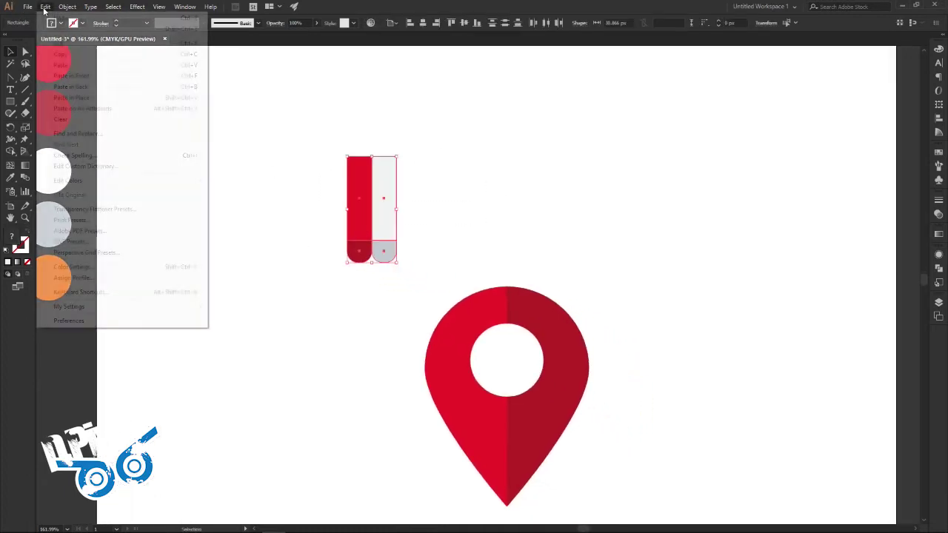
pyautogui.click(57, 54)
pyautogui.click(45, 6)
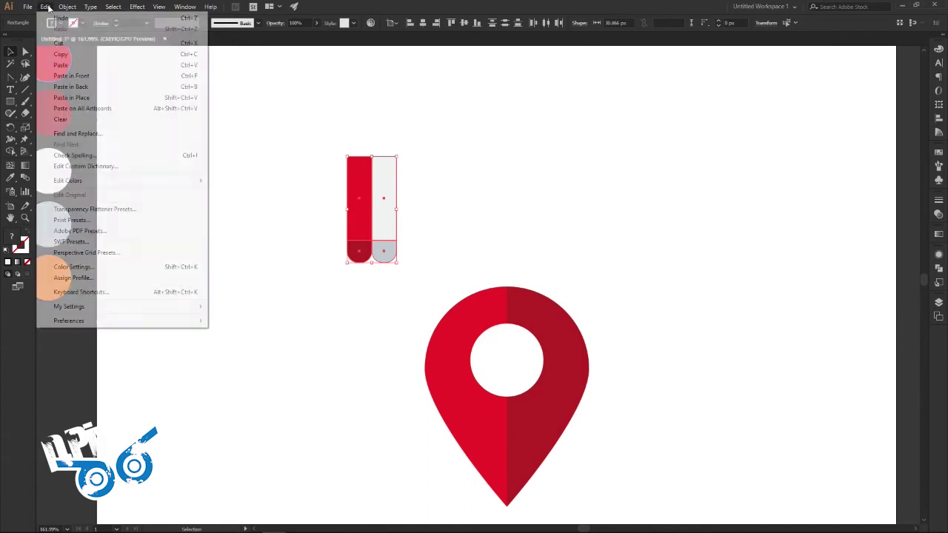
pyautogui.click(59, 75)
pyautogui.moveTo(397, 192); pyautogui.dragTo(446, 191)
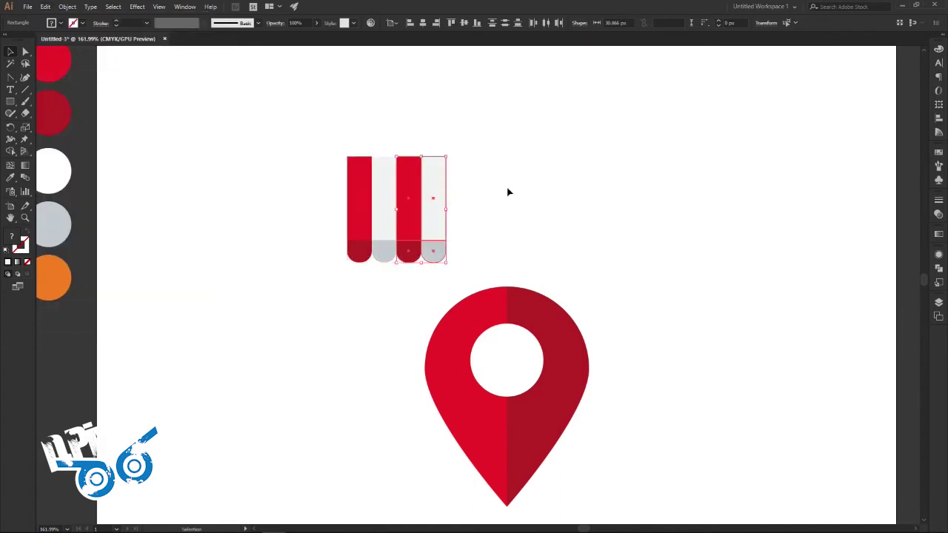
# Alt-drag a copy of all four stripes to the right, making eight stripes.
pyautogui.moveTo(508, 191); pyautogui.dragTo(317, 231)
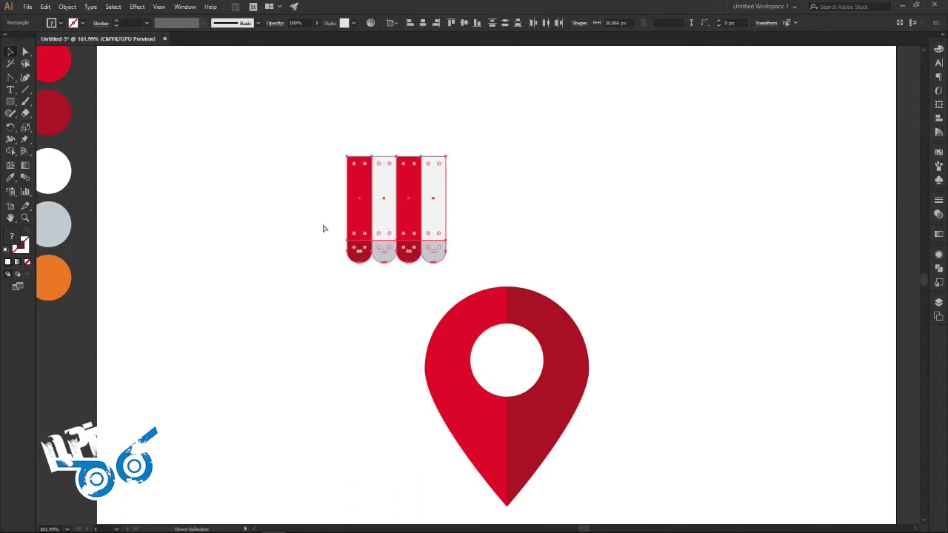
pyautogui.moveTo(365, 212); pyautogui.dragTo(463, 213)
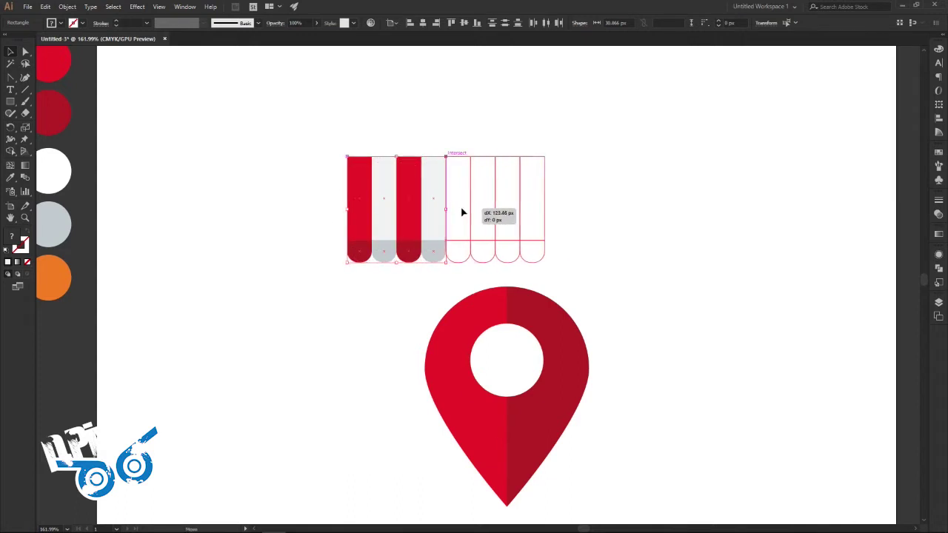
pyautogui.moveTo(464, 212); pyautogui.dragTo(464, 212)
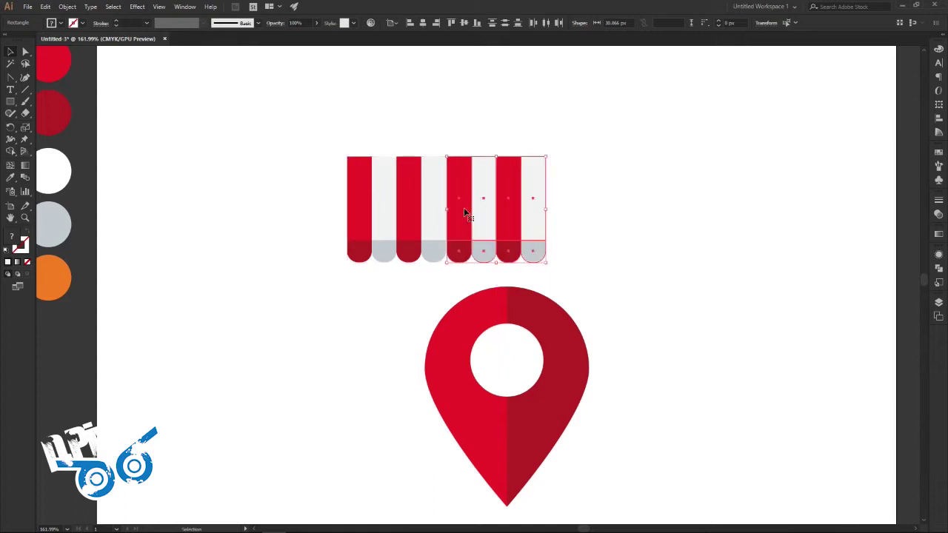
pyautogui.click(581, 214)
pyautogui.moveTo(599, 190); pyautogui.dragTo(478, 251)
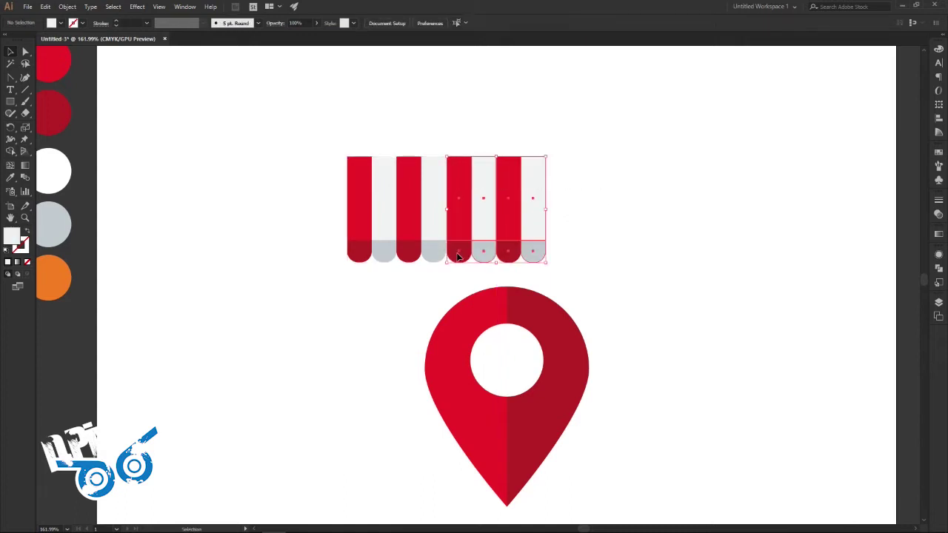
# Close the gap between the two stripe sets by shifting the right stripes left.
pyautogui.scroll(10, 479, 207)
pyautogui.moveTo(706, 220); pyautogui.dragTo(440, 255)
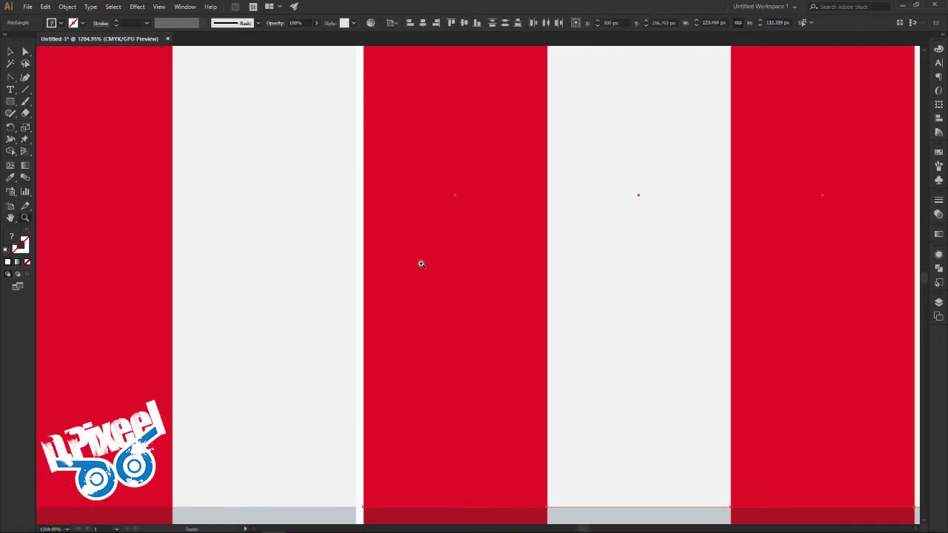
pyautogui.moveTo(405, 237); pyautogui.dragTo(397, 237)
pyautogui.scroll(-8, 436, 245)
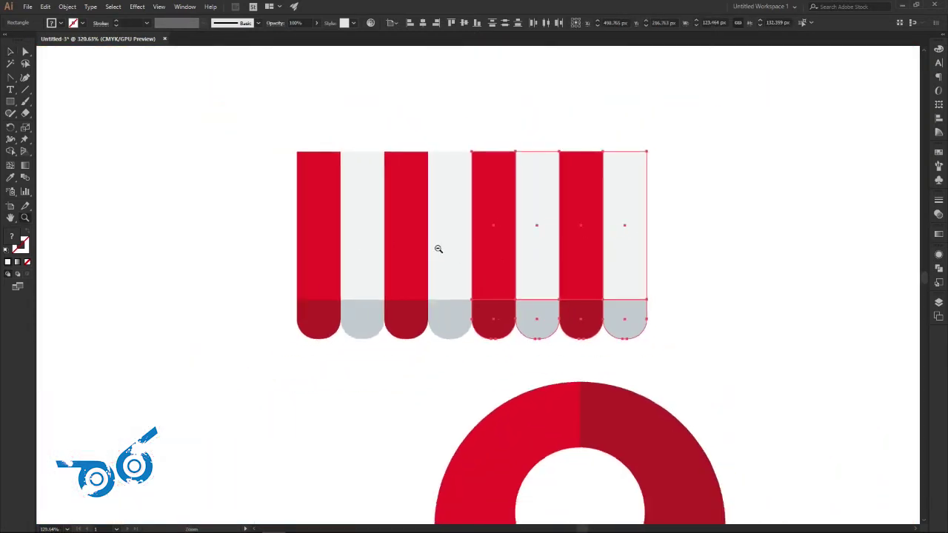
pyautogui.scroll(3, 479, 252)
pyautogui.scroll(2, 518, 256)
pyautogui.scroll(-2, 522, 258)
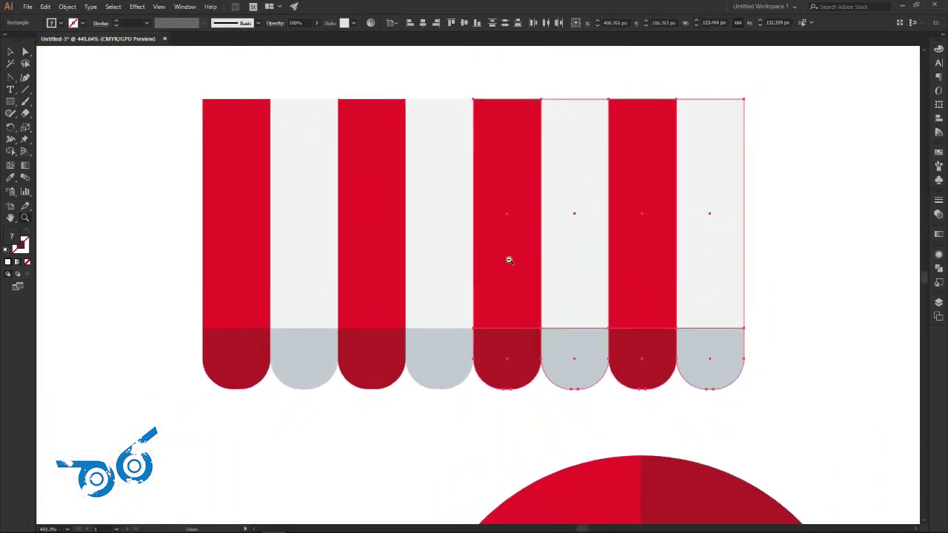
pyautogui.scroll(-2, 533, 267)
# Group all the stripes into a single awning.
pyautogui.moveTo(782, 218); pyautogui.dragTo(246, 304)
pyautogui.rightClick(268, 294)
pyautogui.click(291, 354)
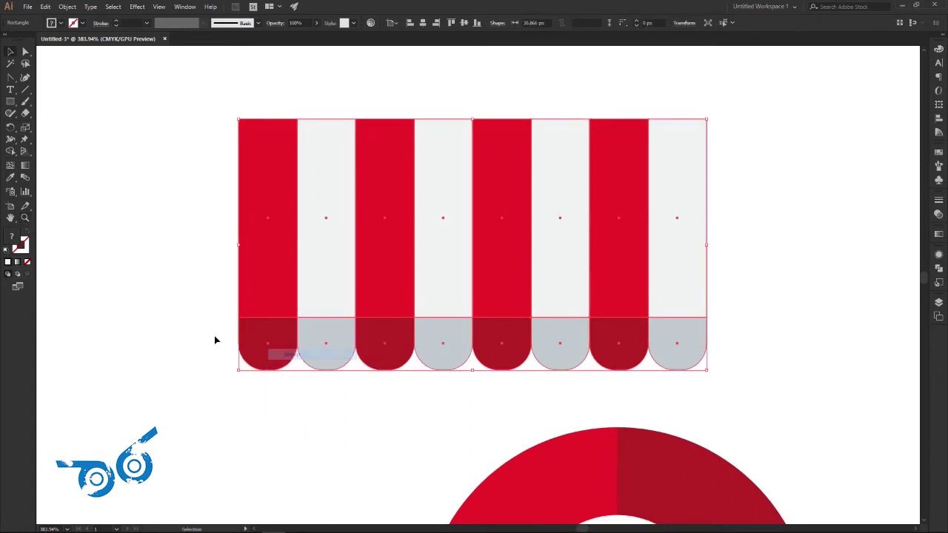
pyautogui.click(169, 306)
# Move the awning to the right so it sits above the map pin.
pyautogui.scroll(-3, 444, 267)
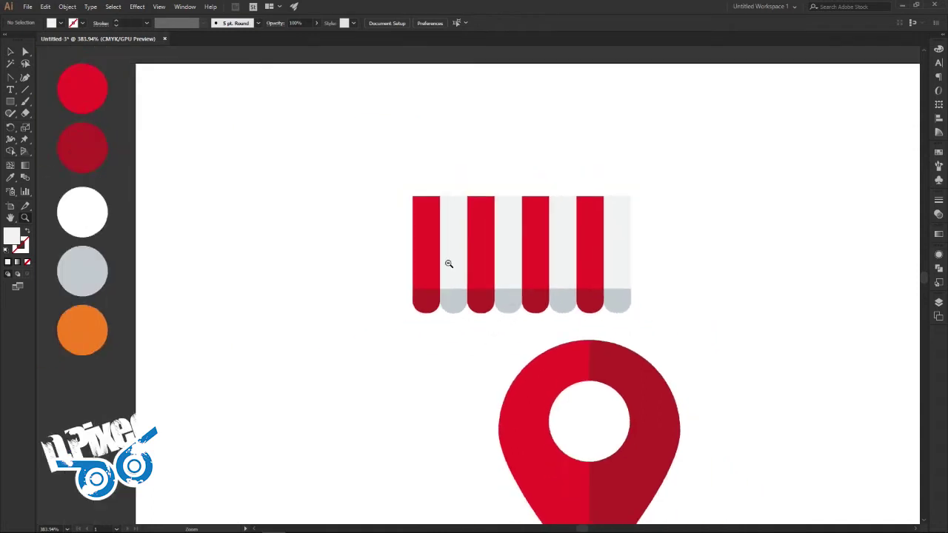
pyautogui.scroll(-1, 518, 274)
pyautogui.moveTo(550, 279); pyautogui.dragTo(354, 256)
pyautogui.scroll(-2, 353, 255)
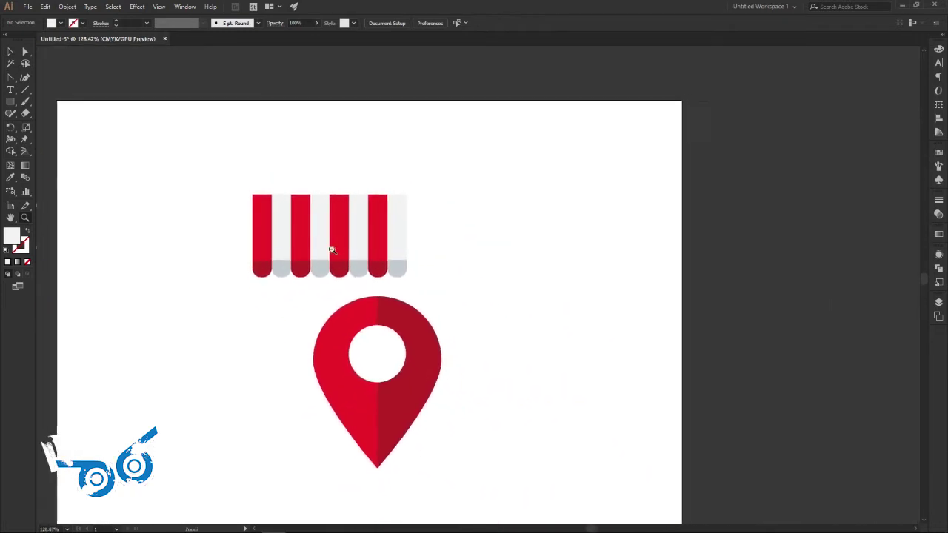
pyautogui.press('v')
pyautogui.moveTo(354, 264); pyautogui.dragTo(436, 257)
pyautogui.moveTo(436, 258); pyautogui.dragTo(437, 258)
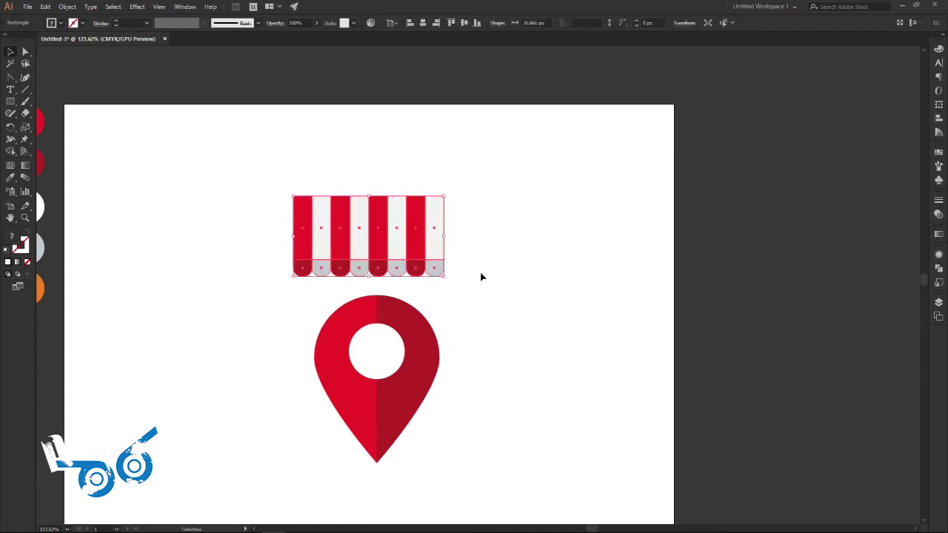
pyautogui.click(506, 297)
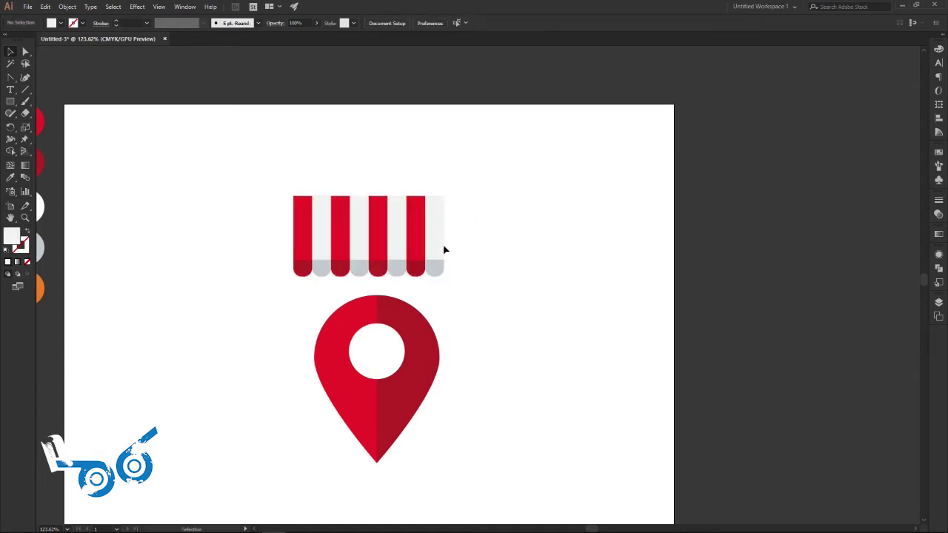
pyautogui.doubleClick(413, 240)
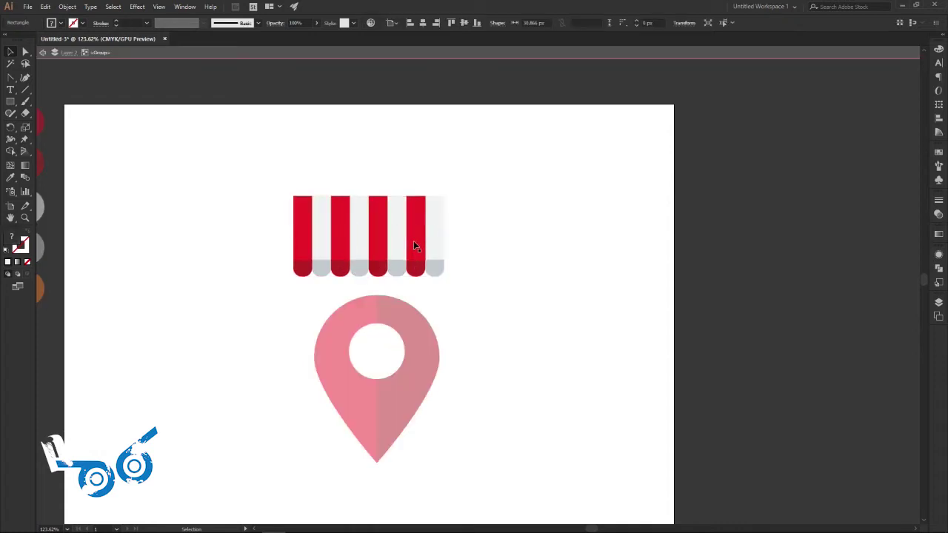
# Duplicate the last red and white stripe pair onto the awning's right end.
pyautogui.keyDown('shift'); pyautogui.click(432, 248); pyautogui.keyUp('shift')
pyautogui.press('a')
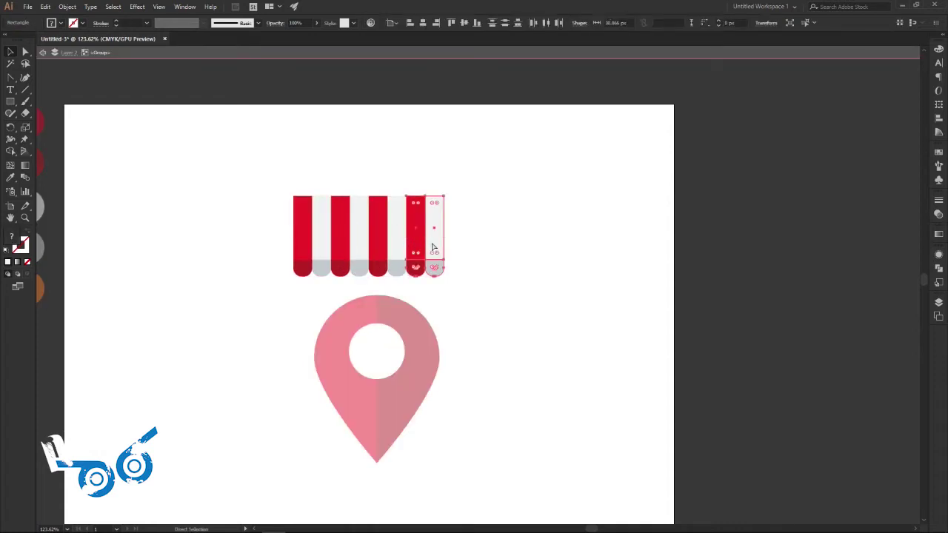
pyautogui.moveTo(433, 246); pyautogui.dragTo(471, 247)
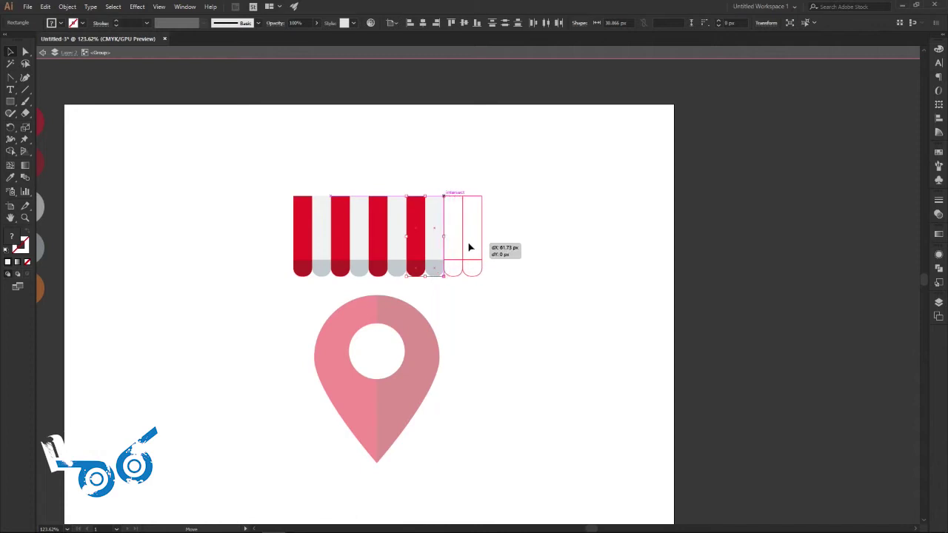
pyautogui.doubleClick(514, 249)
# Reposition the widened awning so it is centred above the map pin.
pyautogui.moveTo(514, 250); pyautogui.dragTo(286, 245)
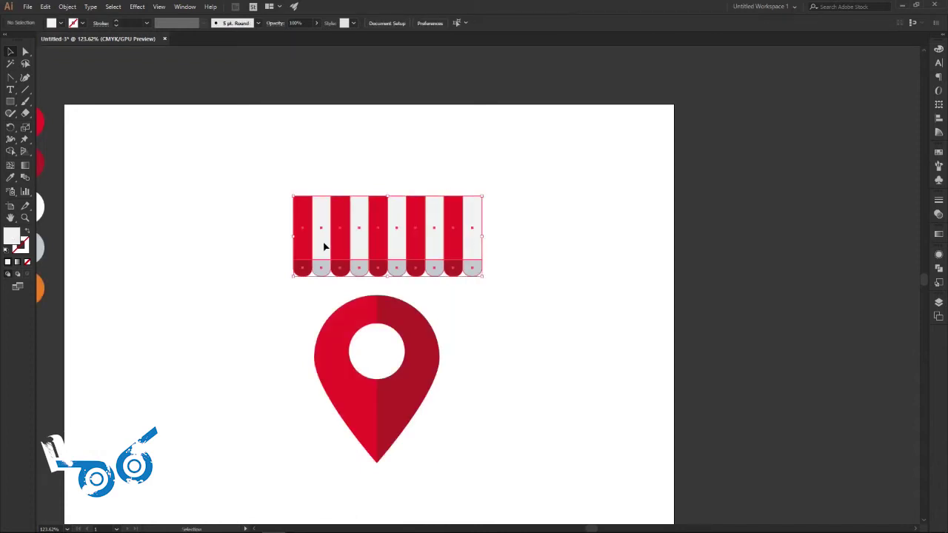
pyautogui.moveTo(385, 247); pyautogui.dragTo(376, 242)
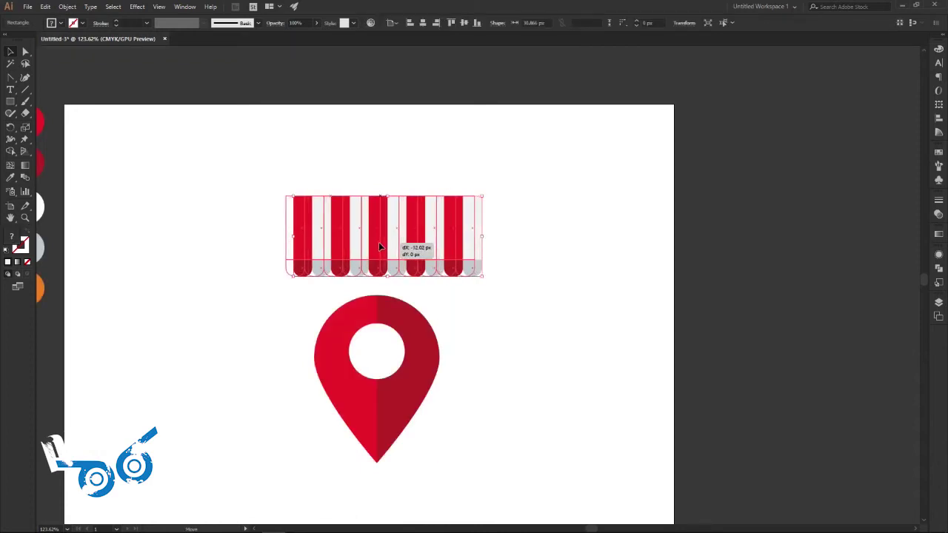
pyautogui.click(503, 259)
pyautogui.moveTo(523, 227); pyautogui.dragTo(202, 249)
pyautogui.rightClick(324, 238)
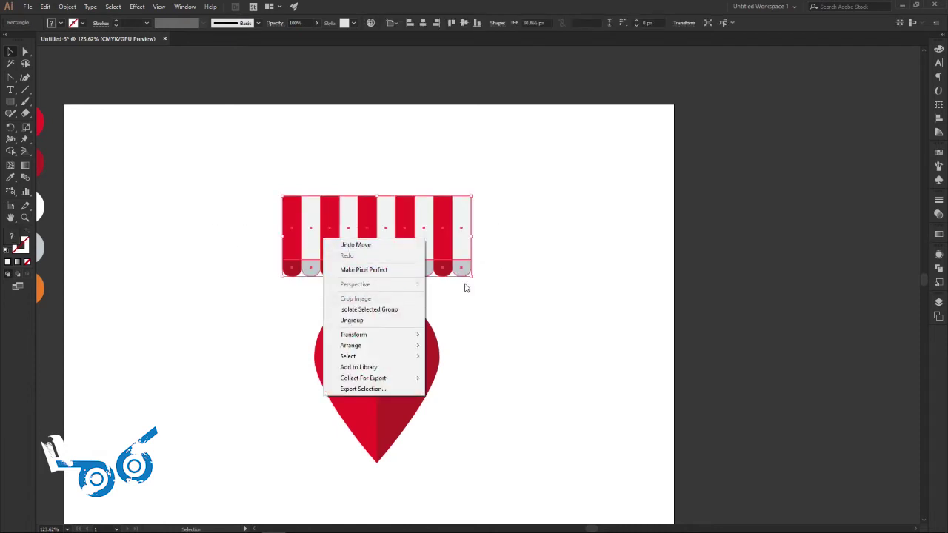
pyautogui.press('Escape')
pyautogui.moveTo(444, 268); pyautogui.dragTo(497, 275)
pyautogui.click(503, 276)
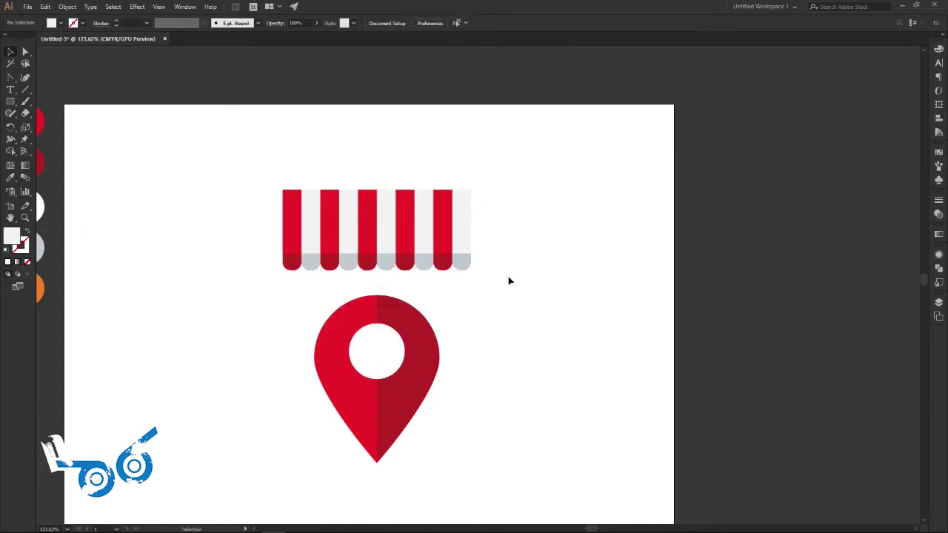
pyautogui.moveTo(487, 368)
pyautogui.mouseDown()
pyautogui.moveTo(495, 296)
pyautogui.moveTo(481, 297)
pyautogui.mouseUp()
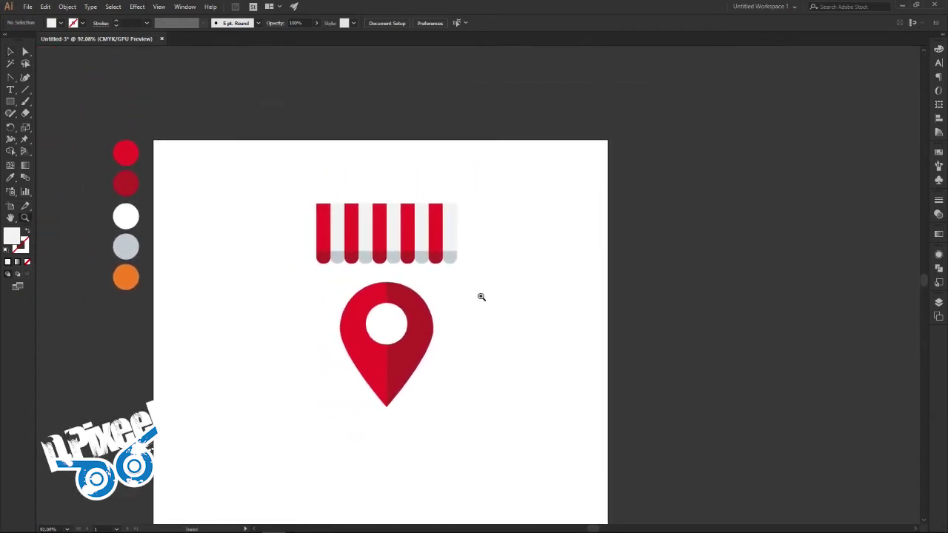
pyautogui.click(10, 51)
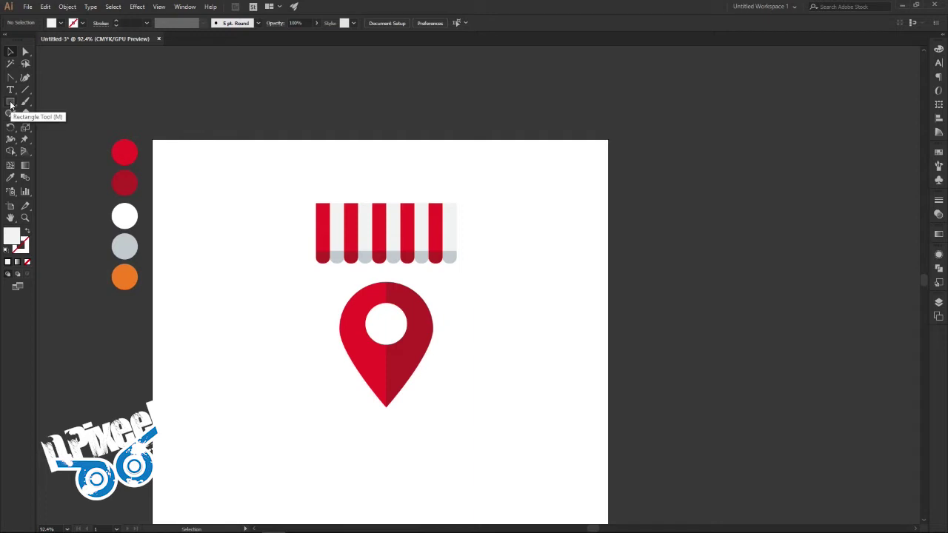
pyautogui.click(360, 348)
pyautogui.doubleClick(359, 348)
pyautogui.click(360, 351)
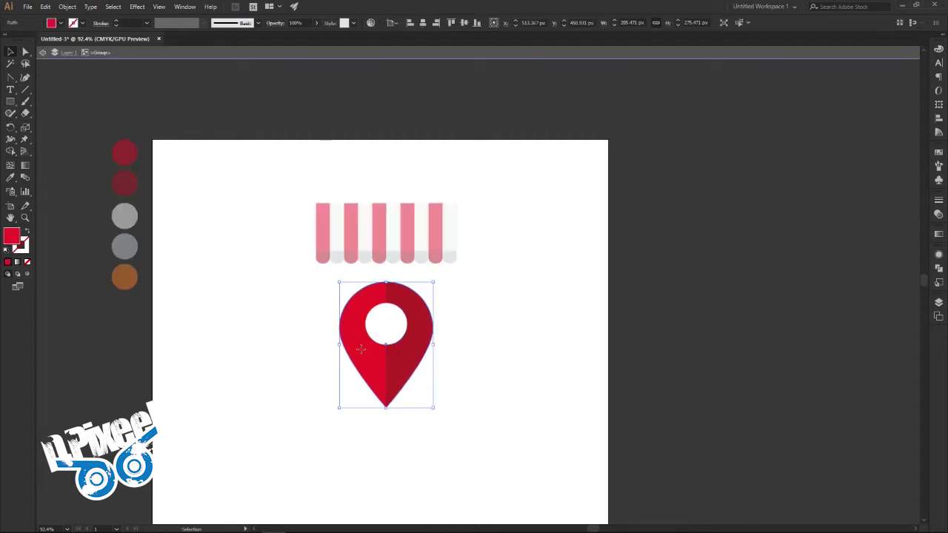
pyautogui.doubleClick(360, 351)
pyautogui.press('v')
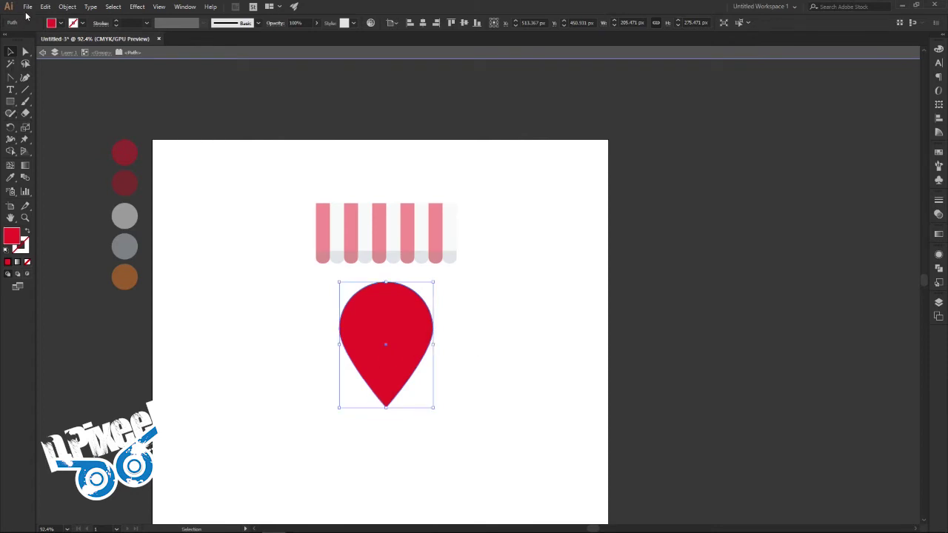
pyautogui.click(45, 6)
pyautogui.click(63, 56)
pyautogui.click(512, 343)
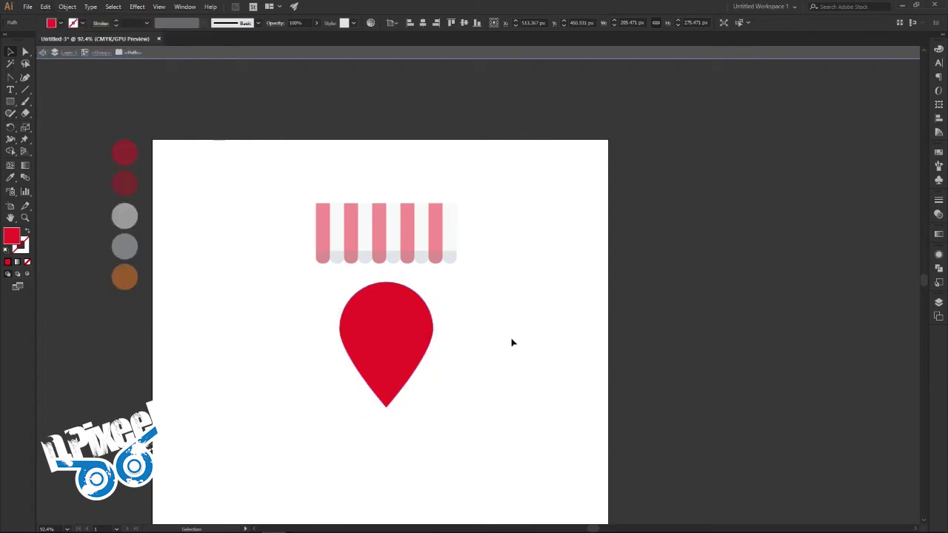
pyautogui.doubleClick(509, 340)
pyautogui.rightClick(455, 324)
pyautogui.press('Escape')
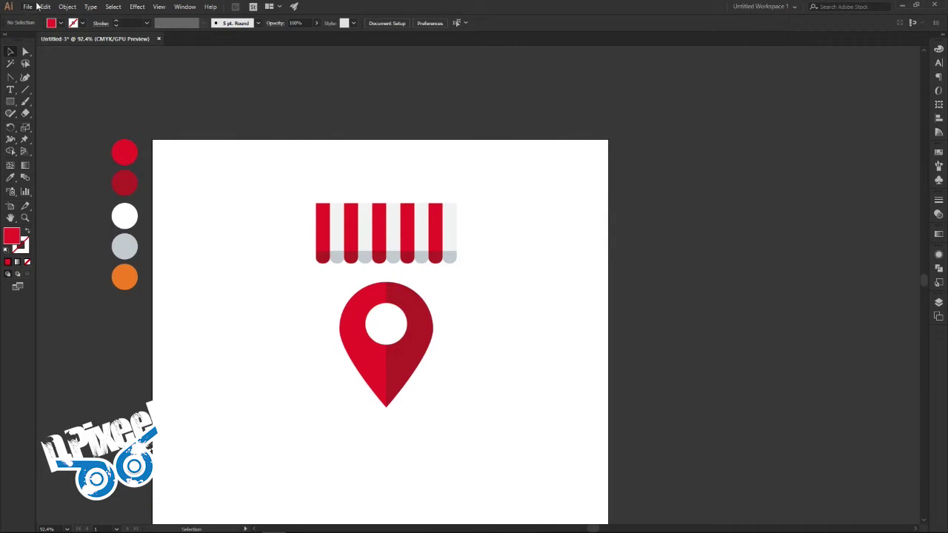
pyautogui.click(45, 6)
pyautogui.click(69, 77)
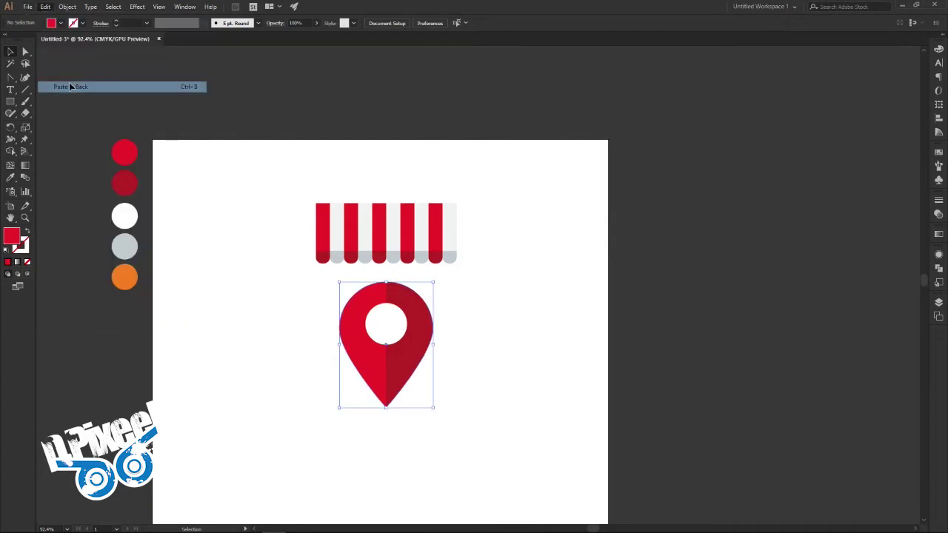
pyautogui.moveTo(434, 282); pyautogui.dragTo(459, 272)
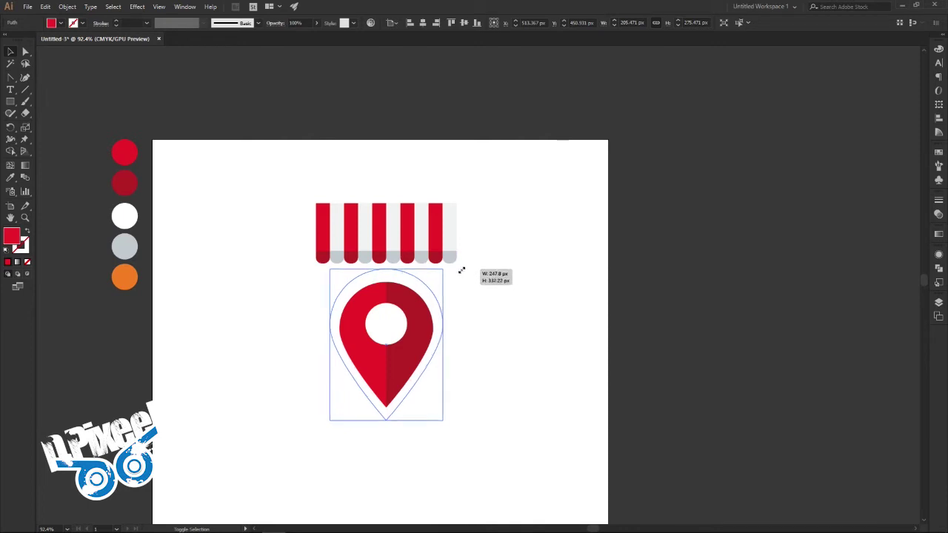
pyautogui.moveTo(459, 272); pyautogui.dragTo(461, 268)
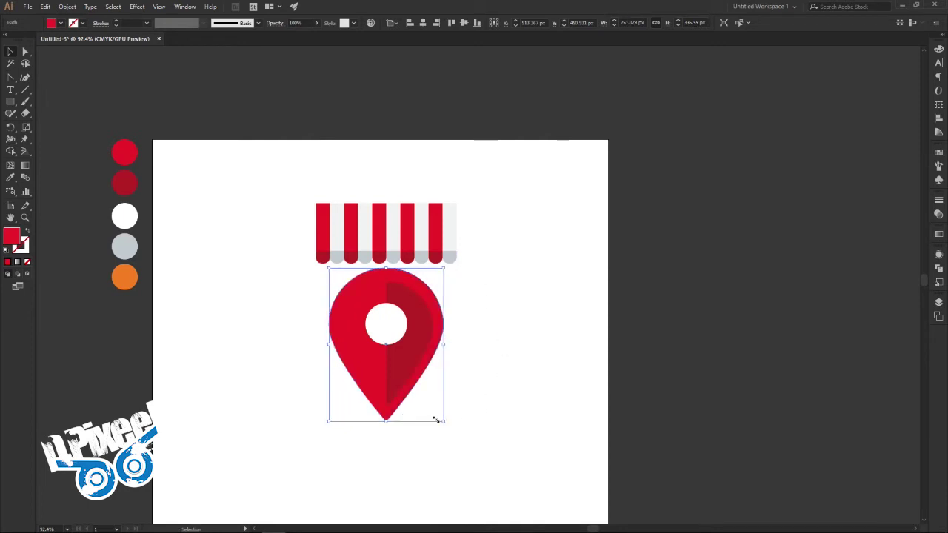
pyautogui.click(10, 177)
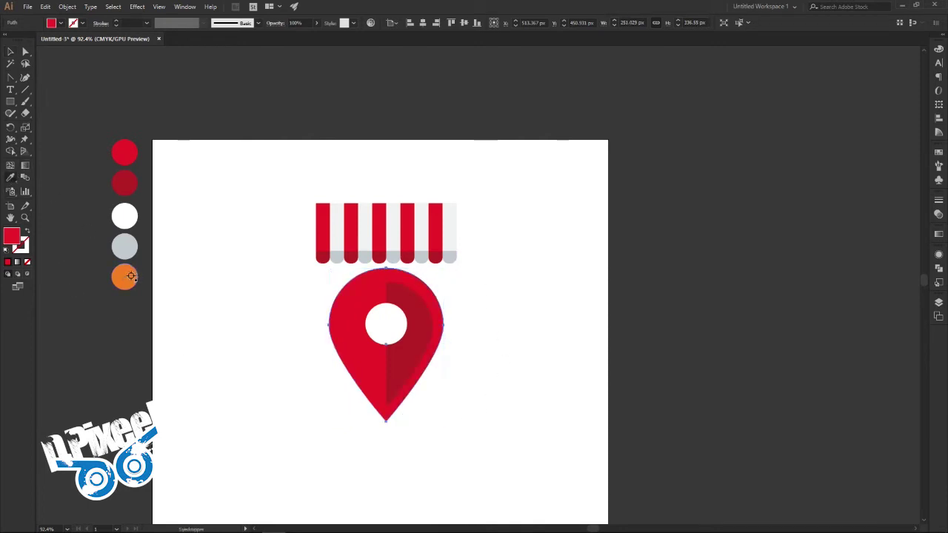
pyautogui.click(124, 276)
pyautogui.click(10, 52)
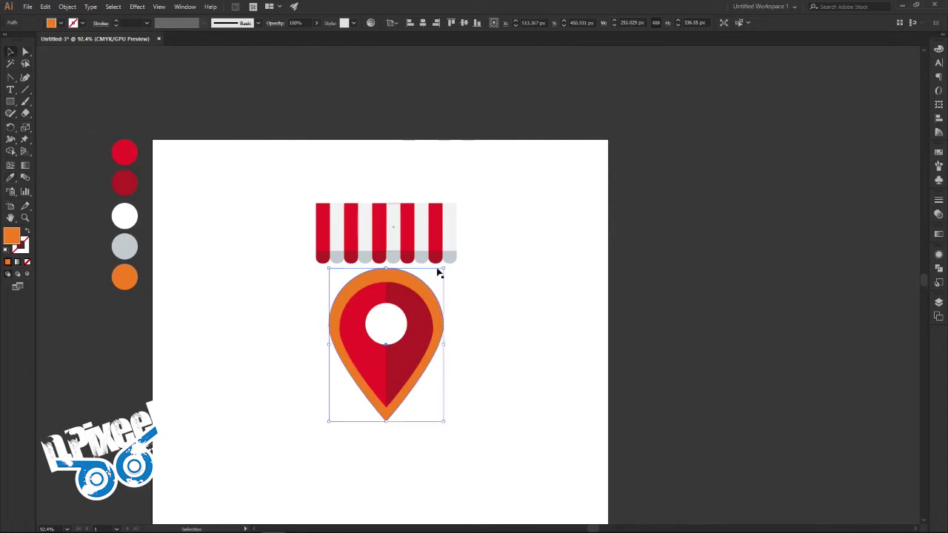
pyautogui.moveTo(444, 271); pyautogui.dragTo(459, 248)
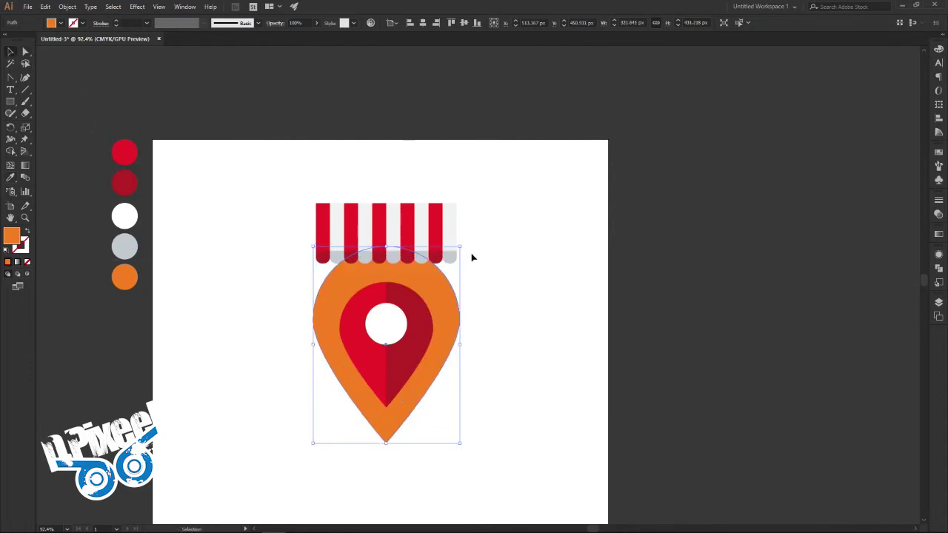
pyautogui.click(521, 292)
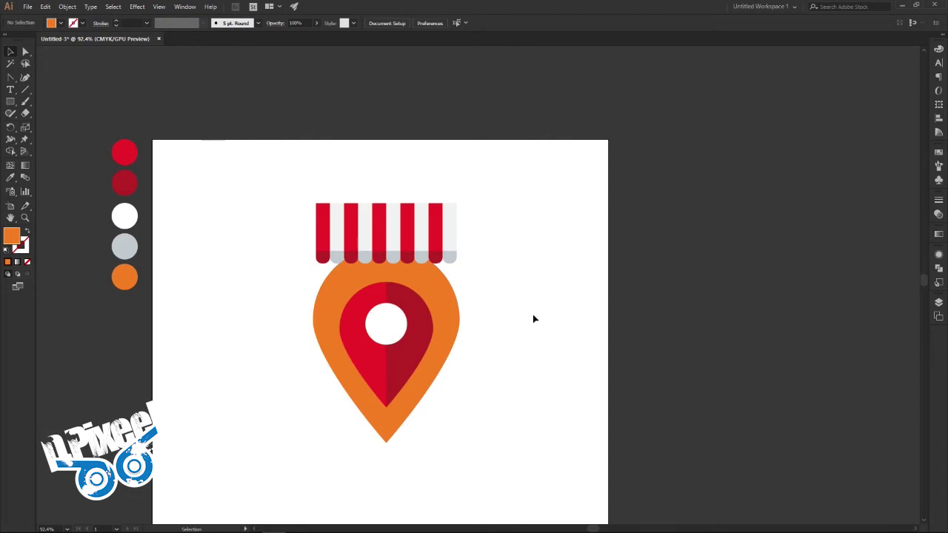
pyautogui.hotkey('ctrl', 'z')
pyautogui.hotkey('ctrl', 'z')
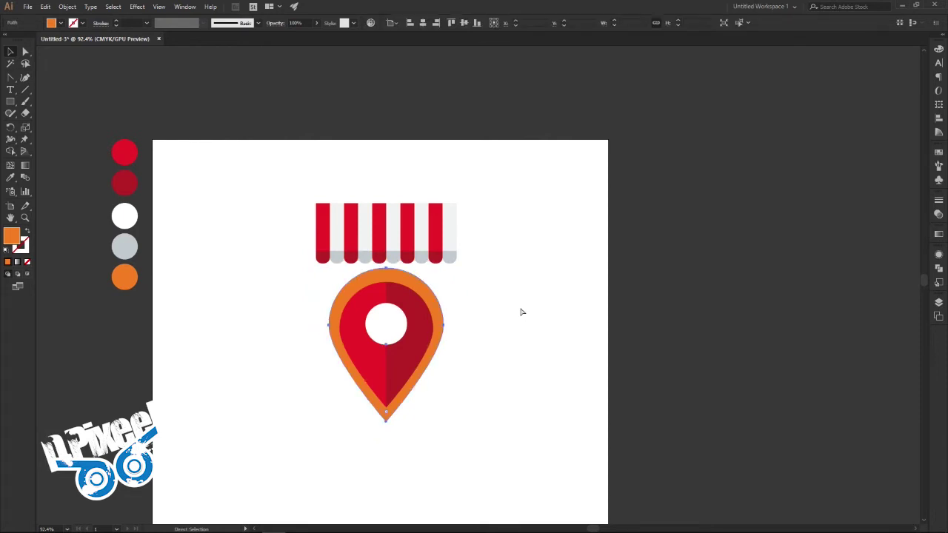
pyautogui.hotkey('ctrl', 'z')
pyautogui.hotkey('ctrl', 'z')
pyautogui.hotkey('ctrl', 'z')
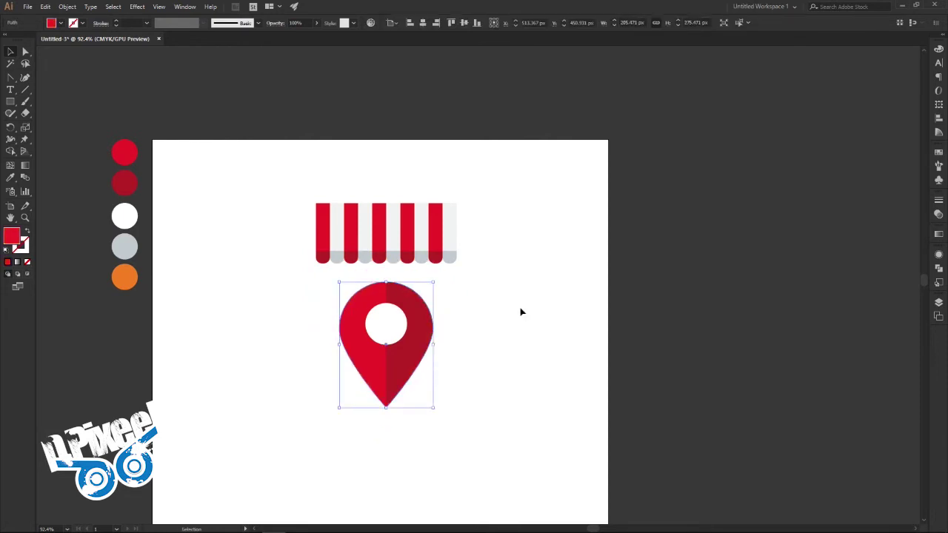
pyautogui.click(522, 312)
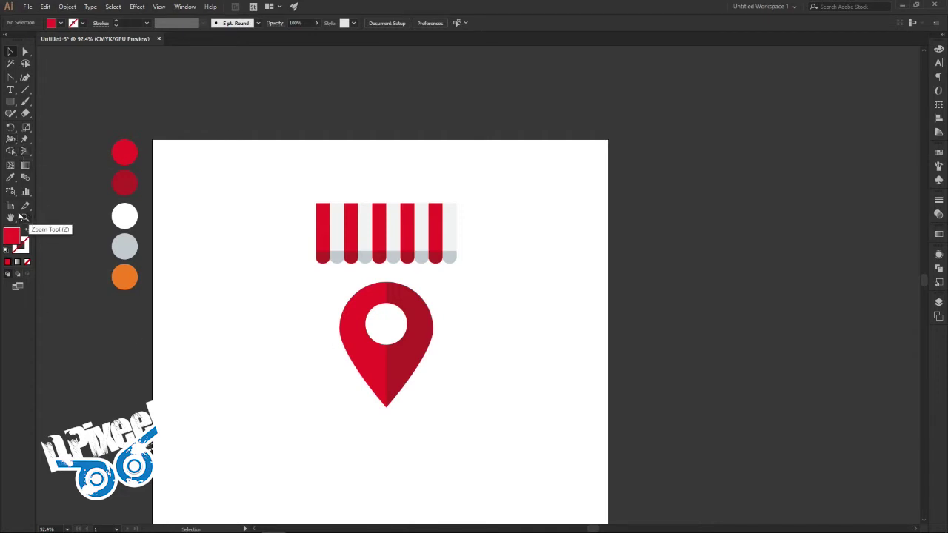
pyautogui.click(10, 178)
pyautogui.click(115, 186)
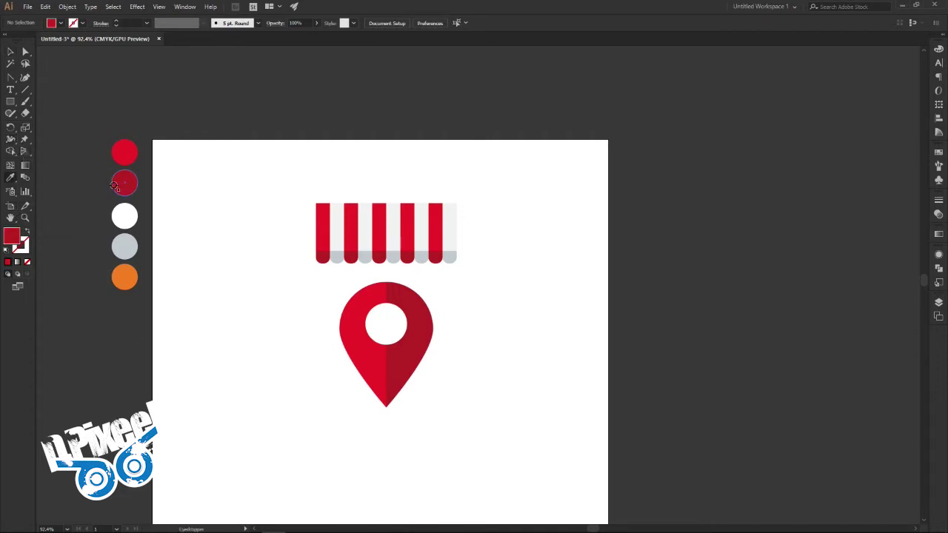
# Draw a dark red rectangle from the awning's bottom-left corner, matching the awning's width.
pyautogui.click(10, 102)
pyautogui.moveTo(316, 254)
pyautogui.mouseDown()
pyautogui.moveTo(478, 424)
pyautogui.moveTo(465, 404)
pyautogui.mouseUp()
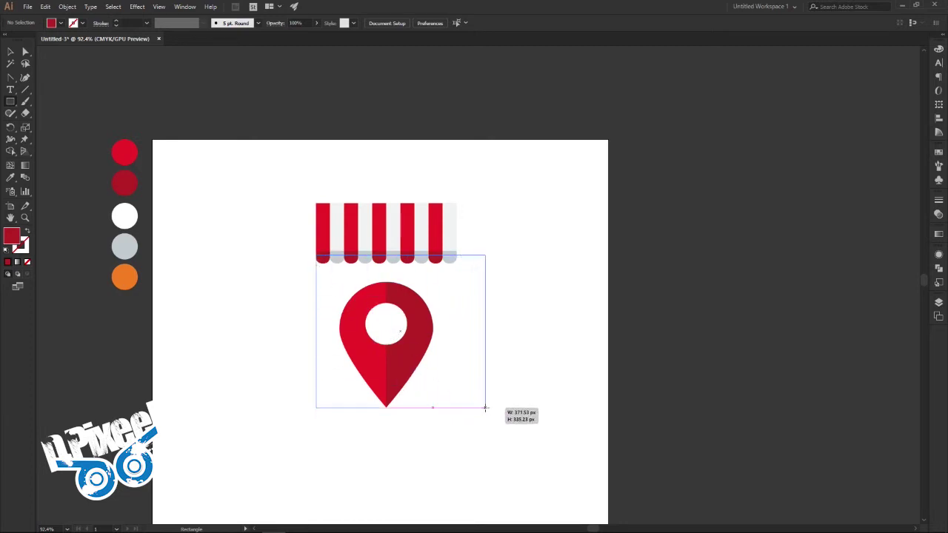
pyautogui.moveTo(466, 404)
pyautogui.mouseDown()
pyautogui.moveTo(433, 400)
pyautogui.moveTo(460, 401)
pyautogui.moveTo(463, 384)
pyautogui.mouseUp()
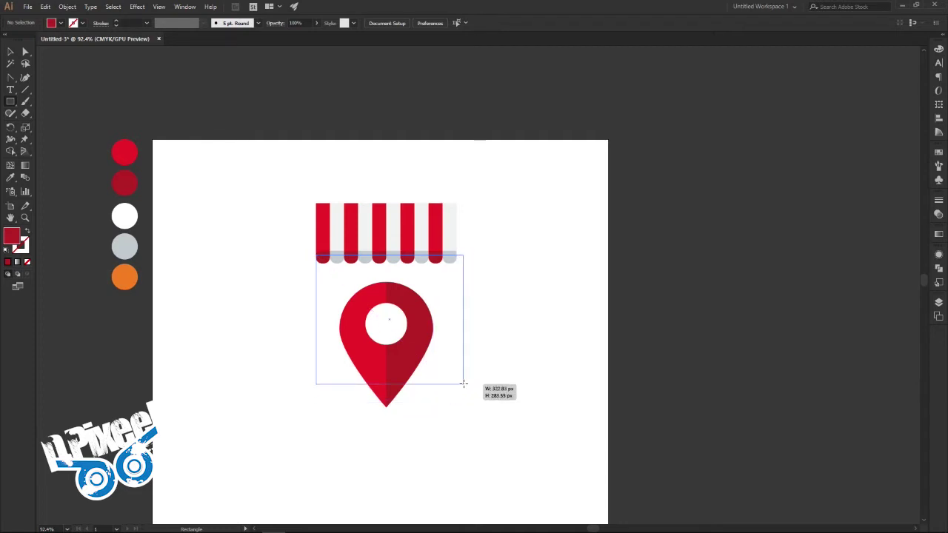
pyautogui.moveTo(464, 383); pyautogui.dragTo(456, 375)
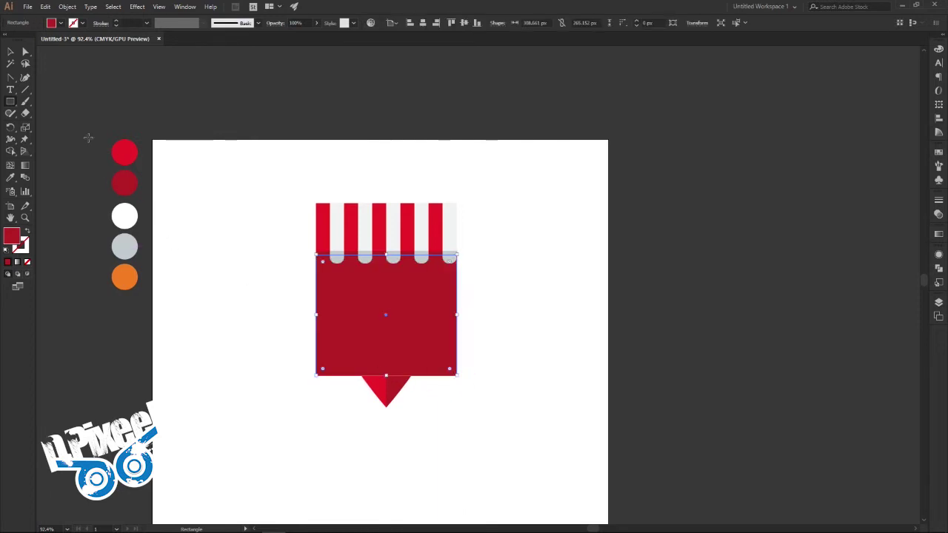
pyautogui.click(11, 52)
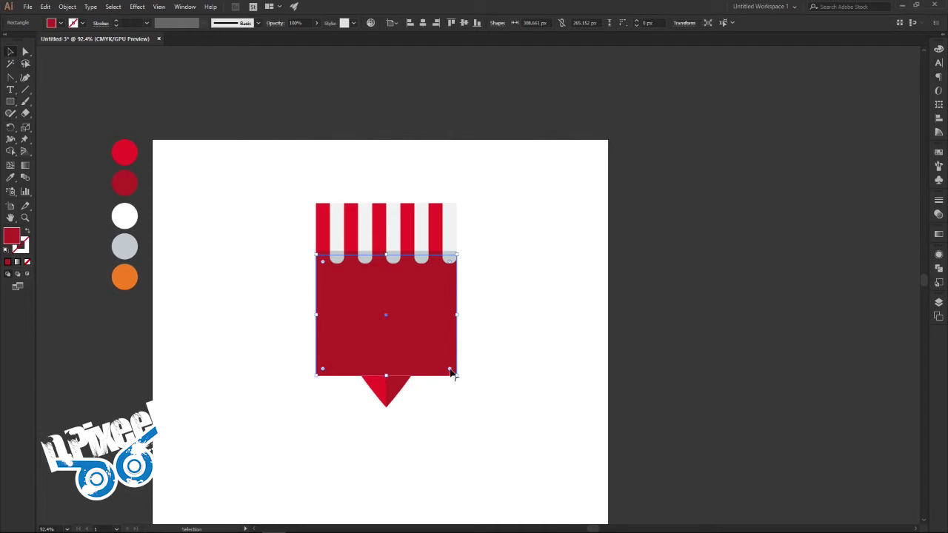
# Round the rectangle's bottom corners using the live-corner widgets.
pyautogui.hotkey('ctrl', 'shift', 'a')
pyautogui.click(323, 311)
pyautogui.moveTo(324, 372); pyautogui.dragTo(334, 356)
pyautogui.click(536, 363)
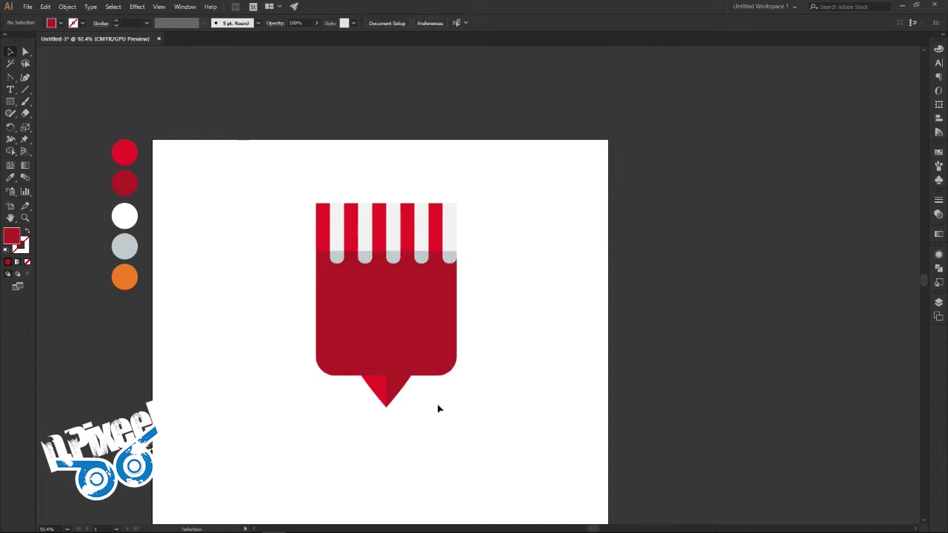
pyautogui.click(454, 319)
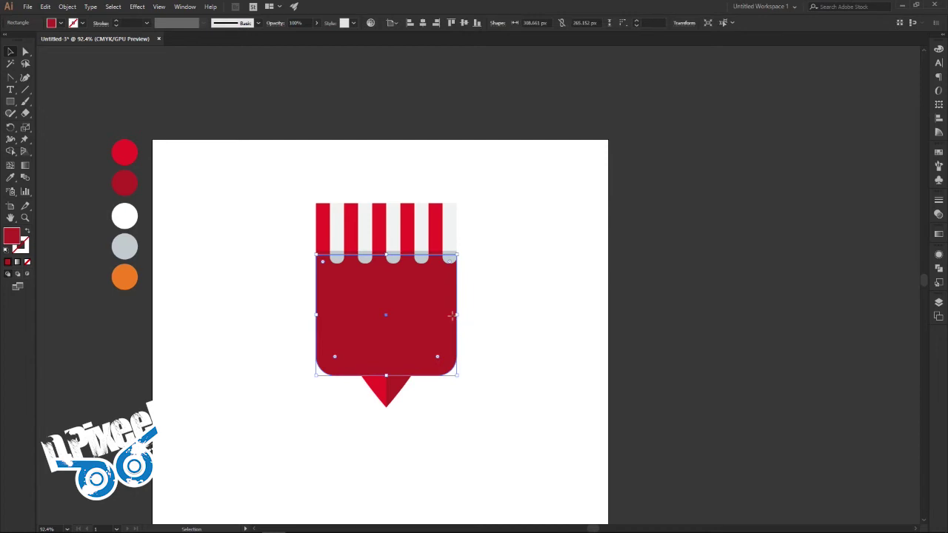
# Send the dark red badge body to the back, behind the pin.
pyautogui.rightClick(454, 319)
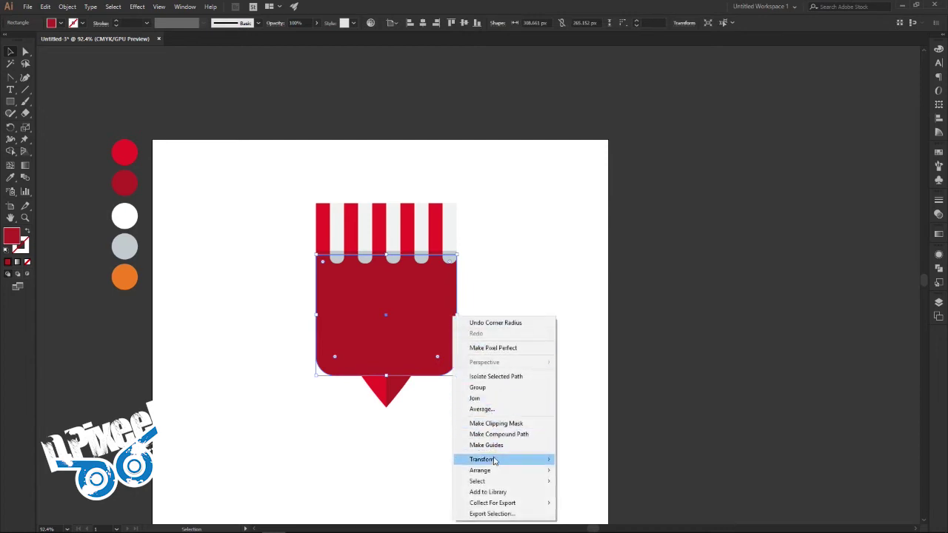
pyautogui.click(599, 501)
pyautogui.click(527, 389)
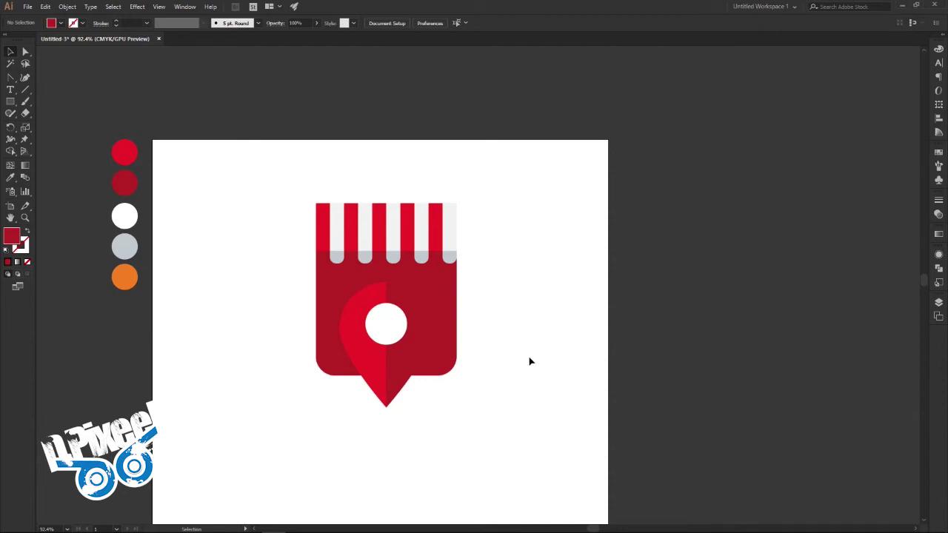
# Group the pin with its white centre, scale it slightly and centre it on the badge.
pyautogui.click(388, 376)
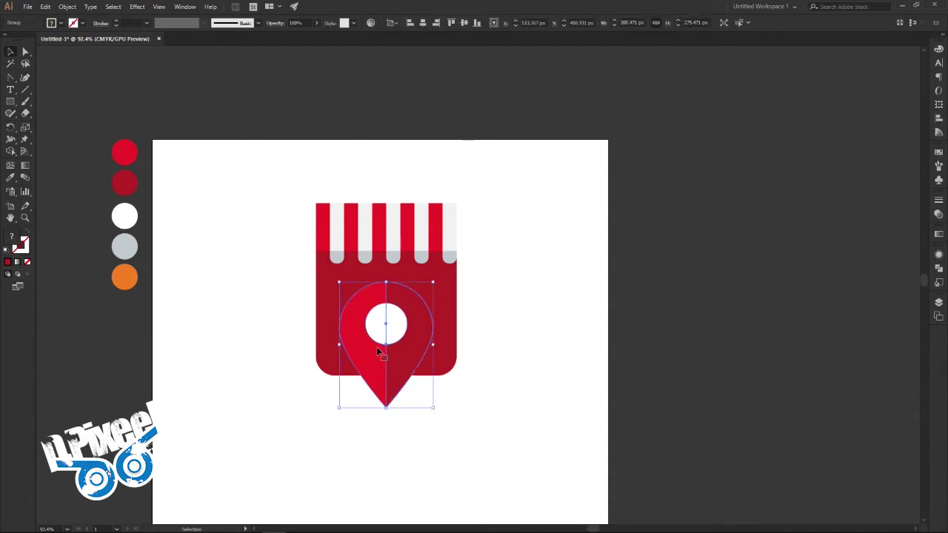
pyautogui.keyDown('shift'); pyautogui.click(379, 337); pyautogui.keyUp('shift')
pyautogui.hotkey('ctrl', 'g')
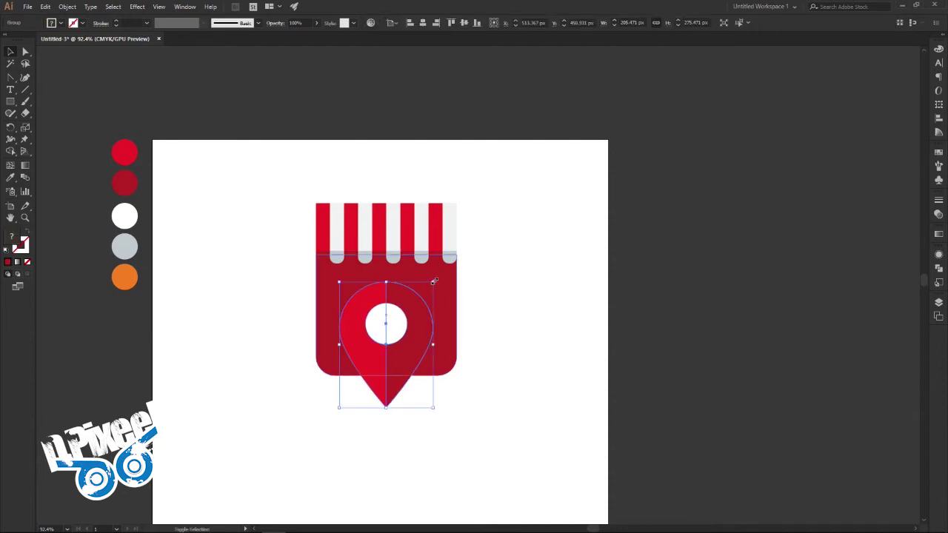
pyautogui.moveTo(433, 282); pyautogui.dragTo(428, 288)
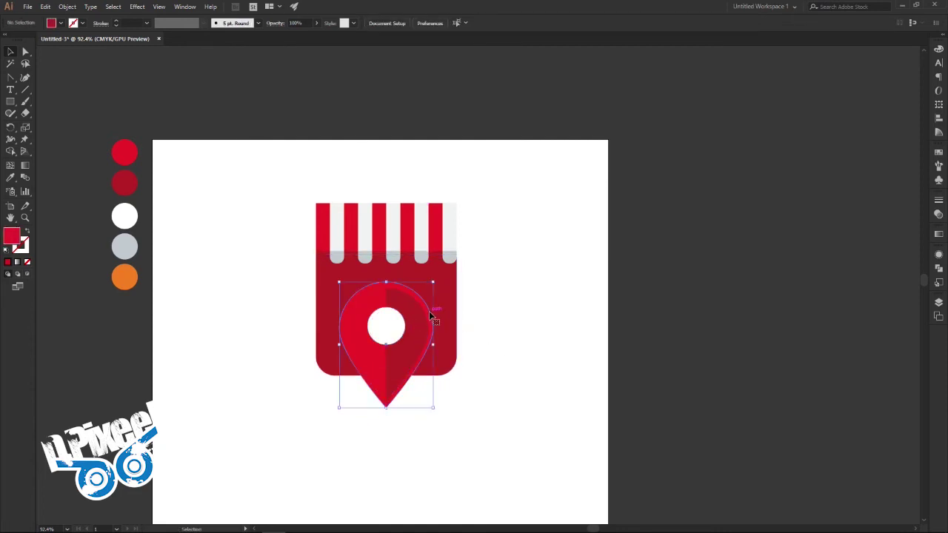
pyautogui.click(428, 311)
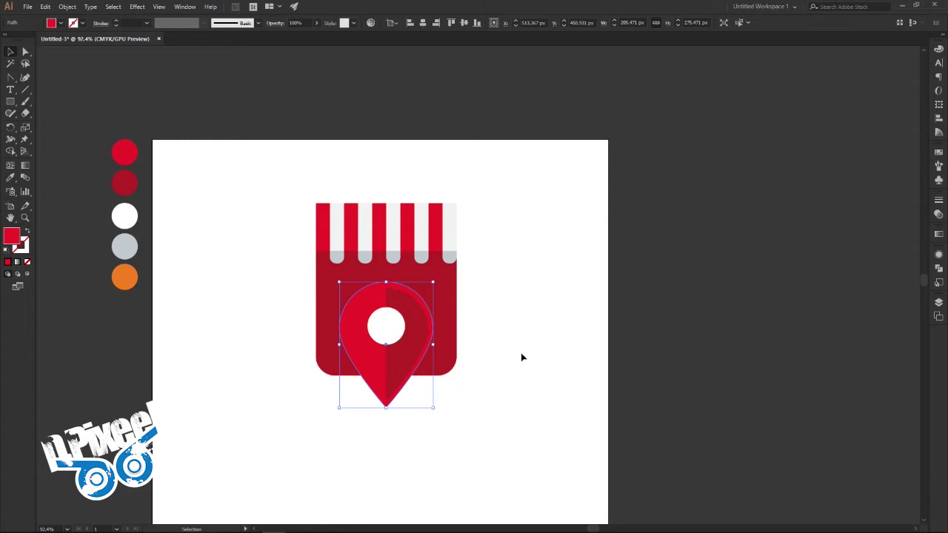
pyautogui.press('Left')
pyautogui.press('Left')
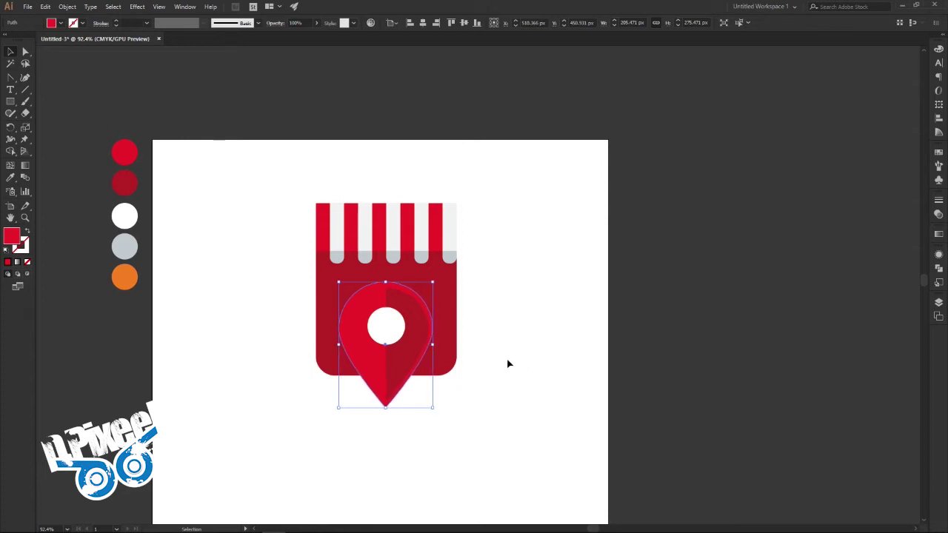
pyautogui.keyDown('shift'); pyautogui.click(453, 332); pyautogui.keyUp('shift')
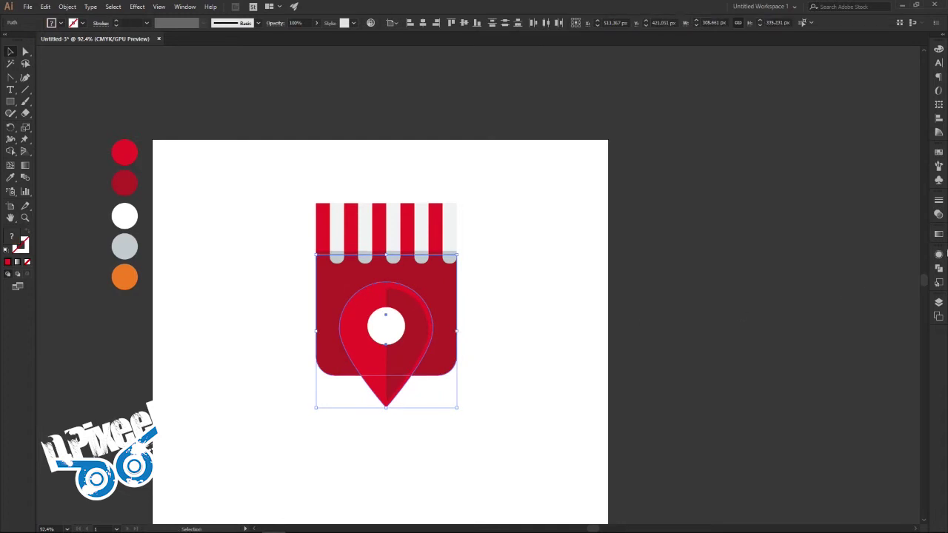
# Cut the pin shape out of the badge body with Pathfinder Minus Front.
pyautogui.click(938, 269)
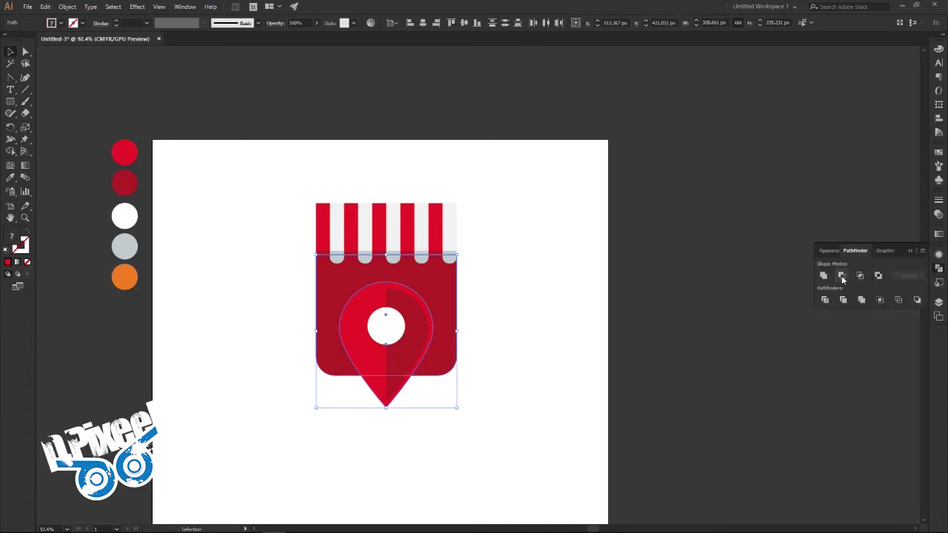
pyautogui.click(841, 277)
pyautogui.click(604, 353)
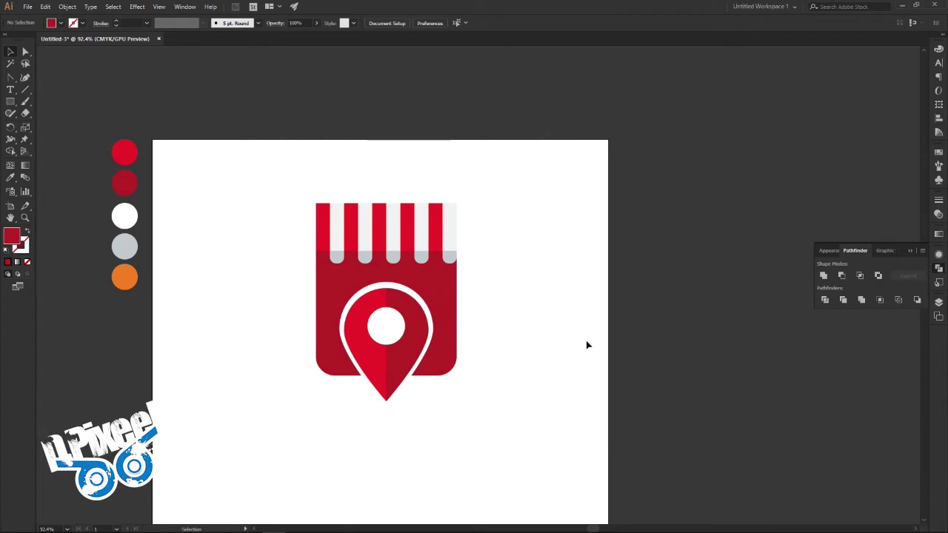
pyautogui.hotkey('ctrl', 'z')
pyautogui.hotkey('ctrl', 'z')
# Enlarge and lower the pin, then cut its outline from the badge again.
pyautogui.click(387, 409)
pyautogui.moveTo(436, 408); pyautogui.dragTo(443, 417)
pyautogui.press('Down')
pyautogui.press('Down')
pyautogui.press('Down')
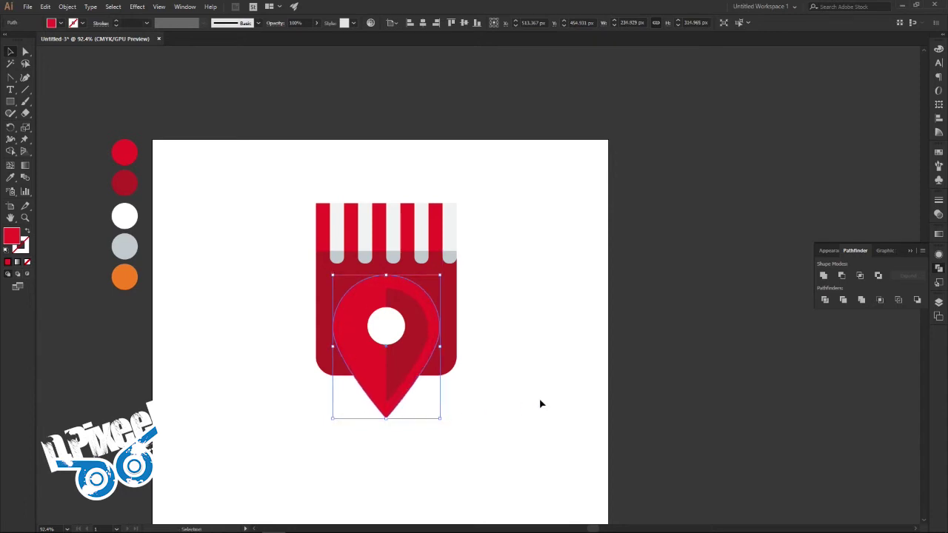
pyautogui.keyDown('shift'); pyautogui.click(453, 309); pyautogui.keyUp('shift')
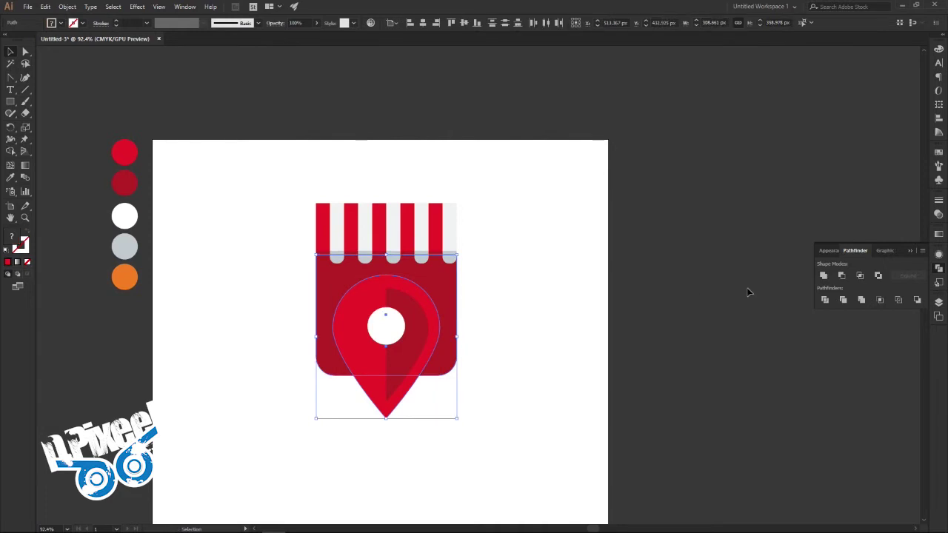
pyautogui.click(842, 276)
pyautogui.click(674, 328)
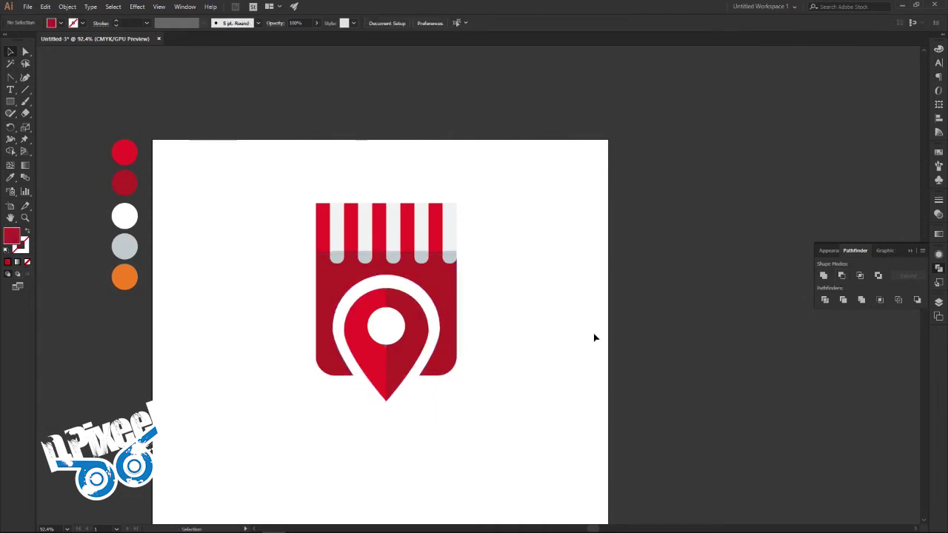
# Select the awning stripes.
pyautogui.moveTo(442, 241); pyautogui.dragTo(232, 137)
pyautogui.click(514, 256)
pyautogui.click(443, 235)
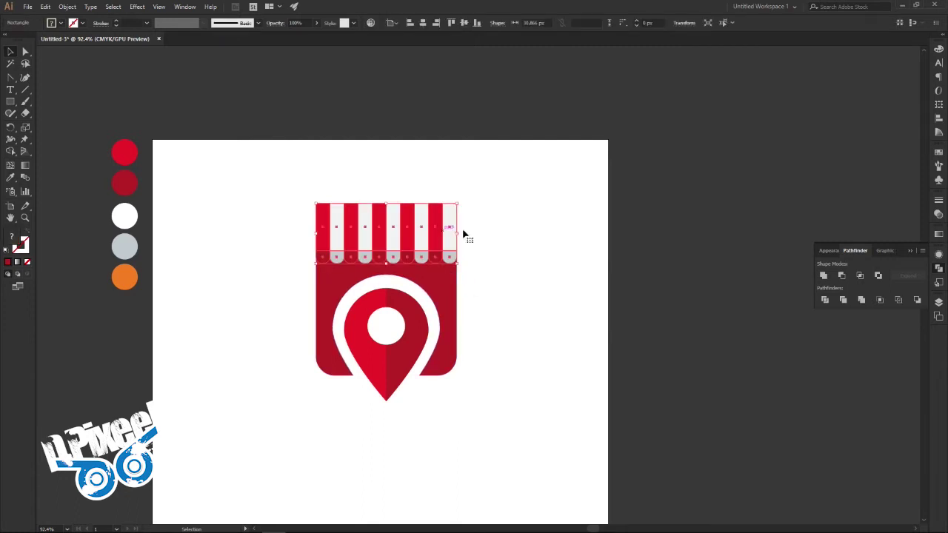
# Paste a copy of the awning in front and move it to the right.
pyautogui.click(45, 7)
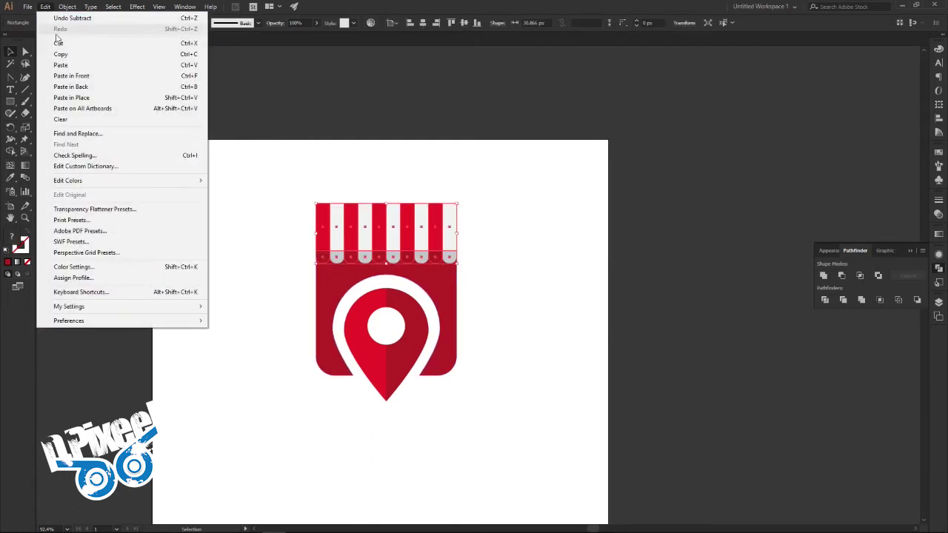
pyautogui.click(45, 6)
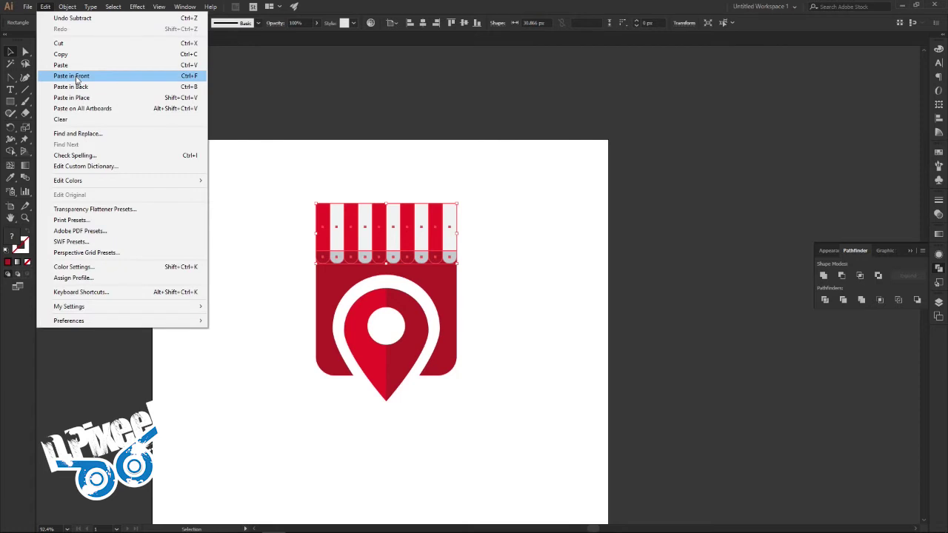
pyautogui.click(71, 76)
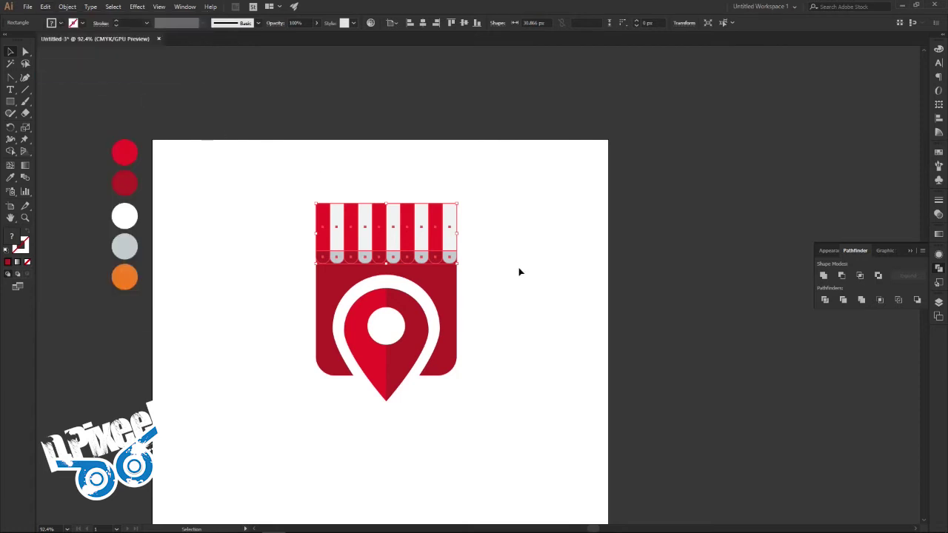
pyautogui.moveTo(441, 241); pyautogui.dragTo(596, 239)
pyautogui.click(563, 332)
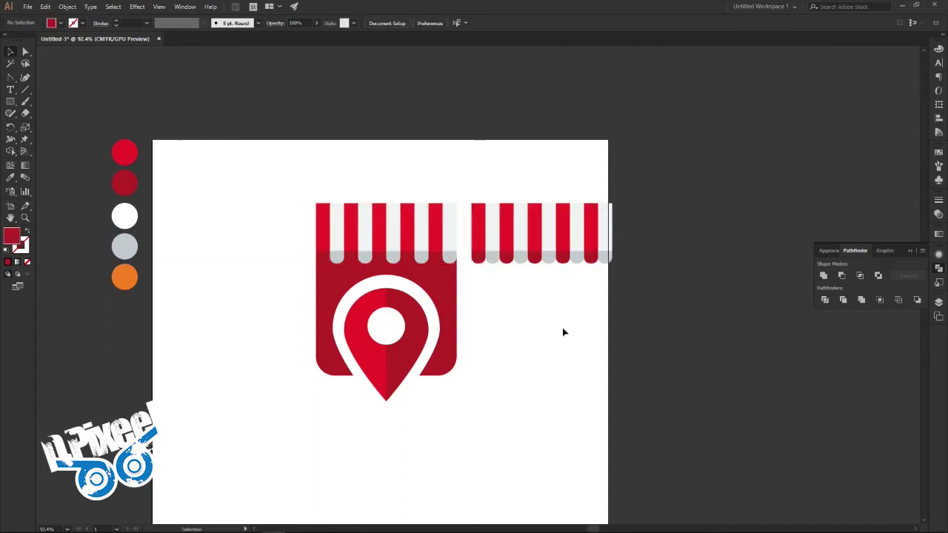
# Copy the badge body and place the copy under the duplicate awning.
pyautogui.click(452, 305)
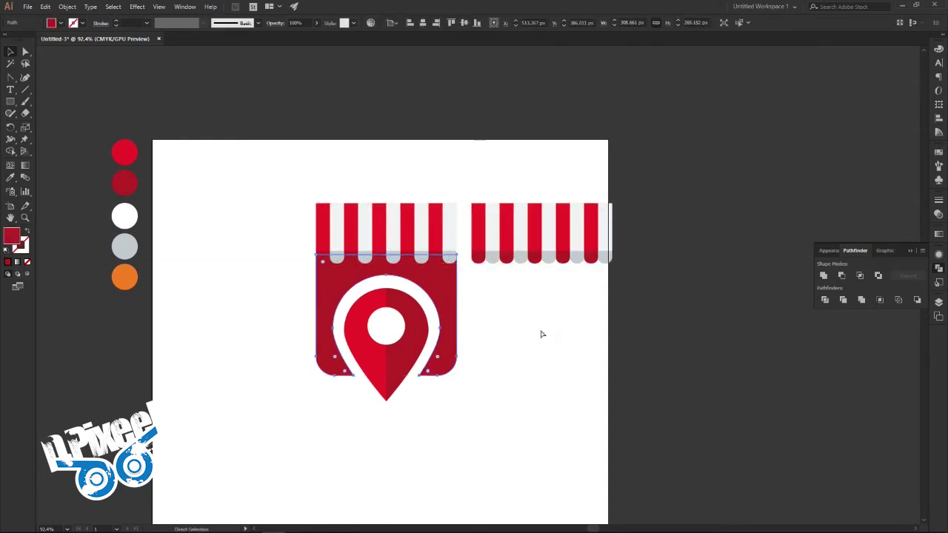
pyautogui.hotkey('ctrl', 'c')
pyautogui.hotkey('ctrl', 'v')
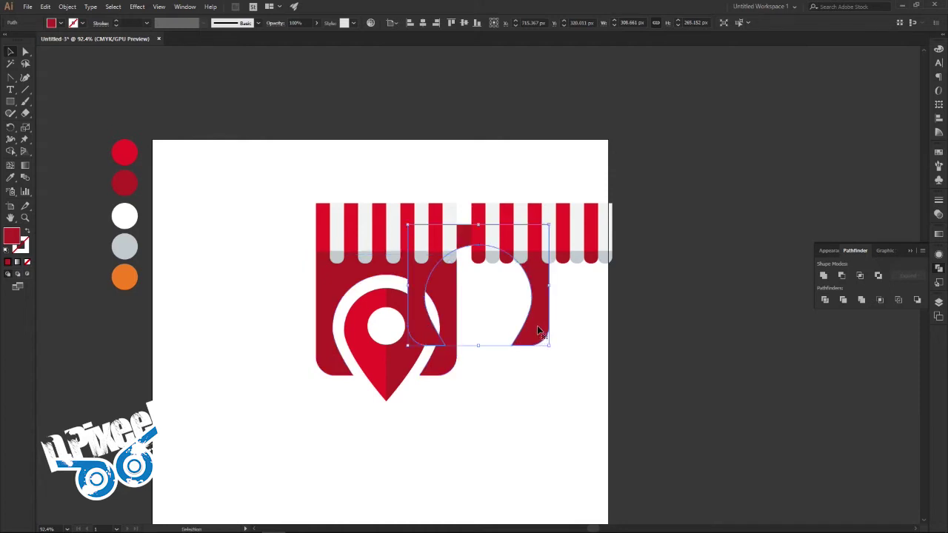
pyautogui.moveTo(539, 316); pyautogui.dragTo(604, 343)
pyautogui.click(647, 290)
# Unite the duplicate awning stripes and subtract them from the body copy.
pyautogui.moveTo(475, 226); pyautogui.dragTo(474, 236)
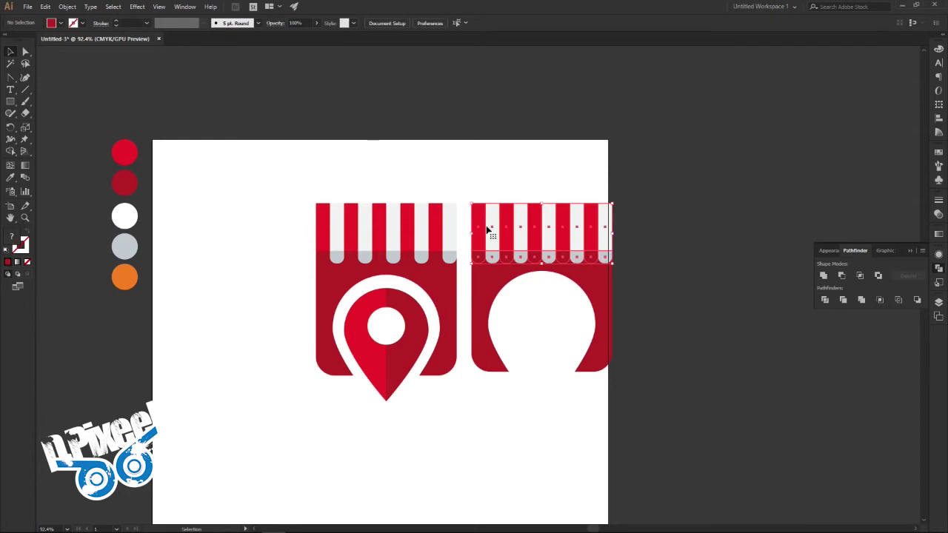
pyautogui.click(824, 275)
pyautogui.click(707, 271)
pyautogui.moveTo(674, 235); pyautogui.dragTo(587, 274)
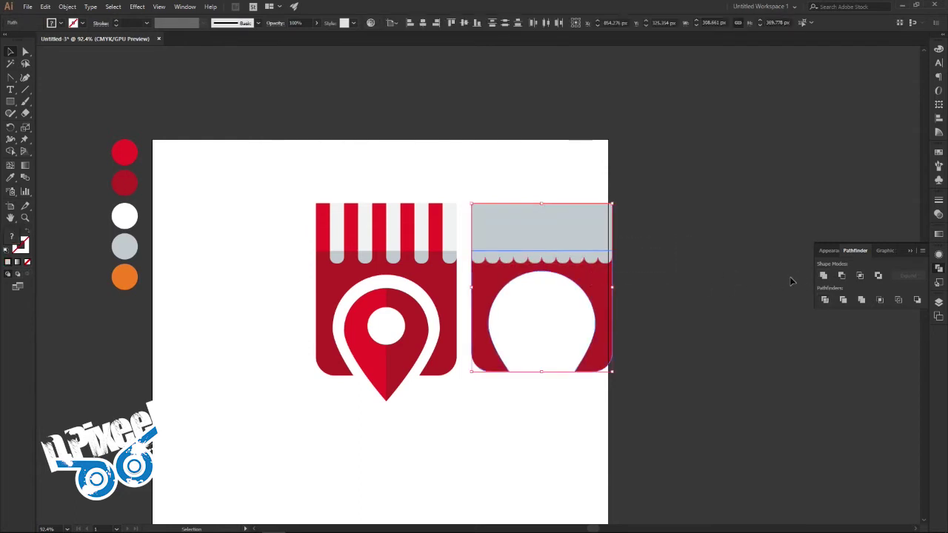
pyautogui.click(841, 275)
pyautogui.click(659, 308)
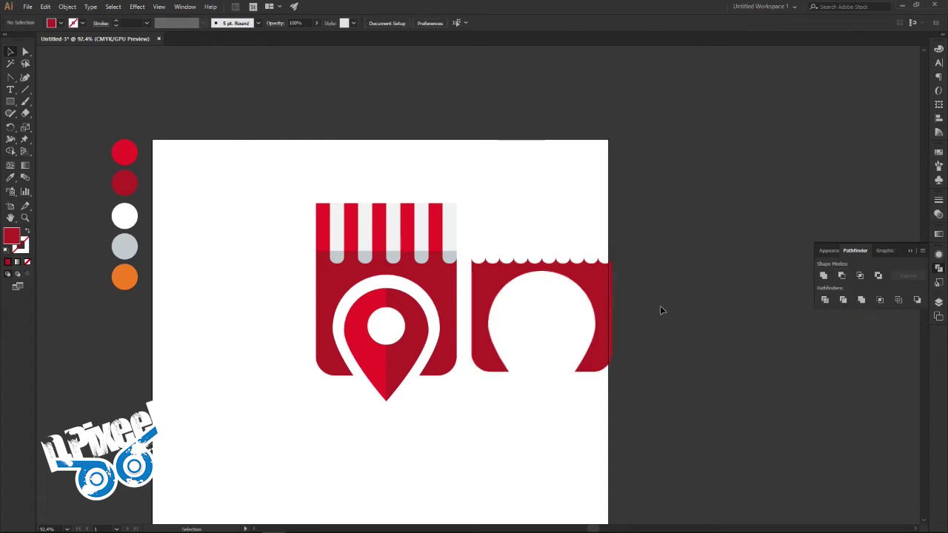
# Delete the old badge body and move the scalloped body under the original awning.
pyautogui.click(432, 290)
pyautogui.press('Delete')
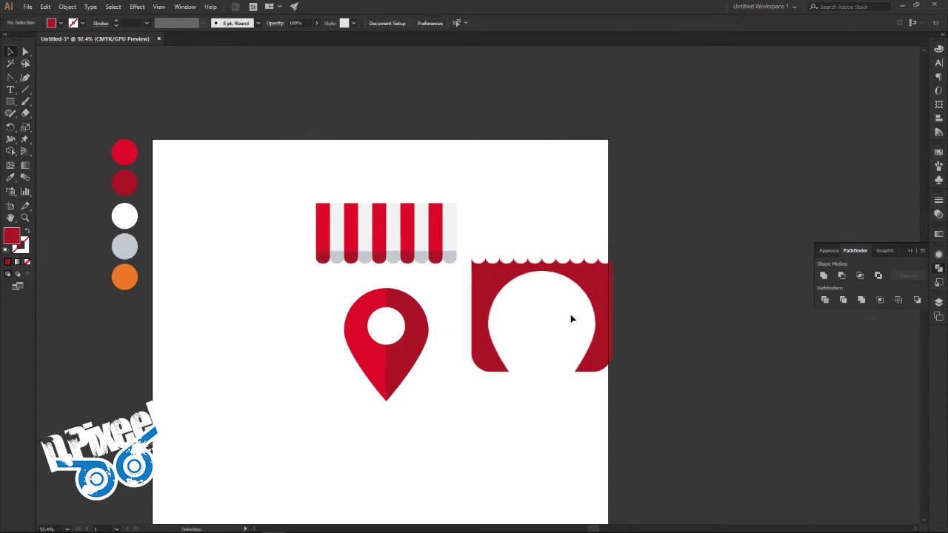
pyautogui.moveTo(603, 301); pyautogui.dragTo(447, 304)
pyautogui.press('Down')
pyautogui.press('Down')
pyautogui.press('Down')
pyautogui.press('Down')
pyautogui.press('Down')
pyautogui.press('Down')
pyautogui.press('Down')
pyautogui.press('Down')
pyautogui.press('Down')
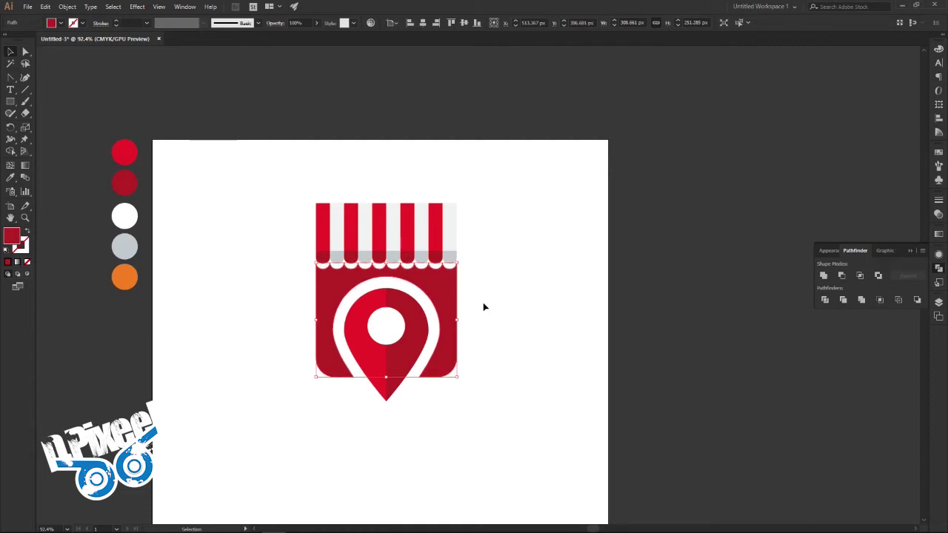
pyautogui.click(483, 307)
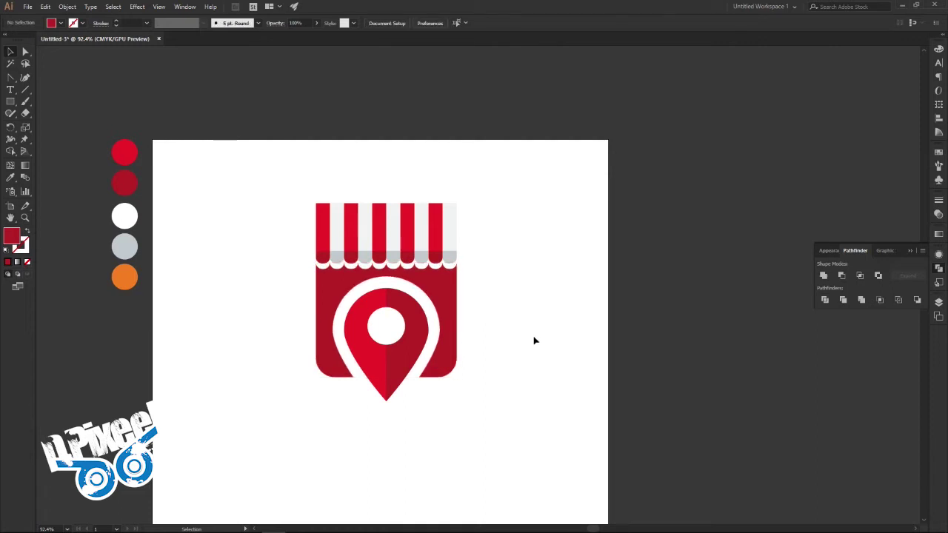
pyautogui.click(448, 341)
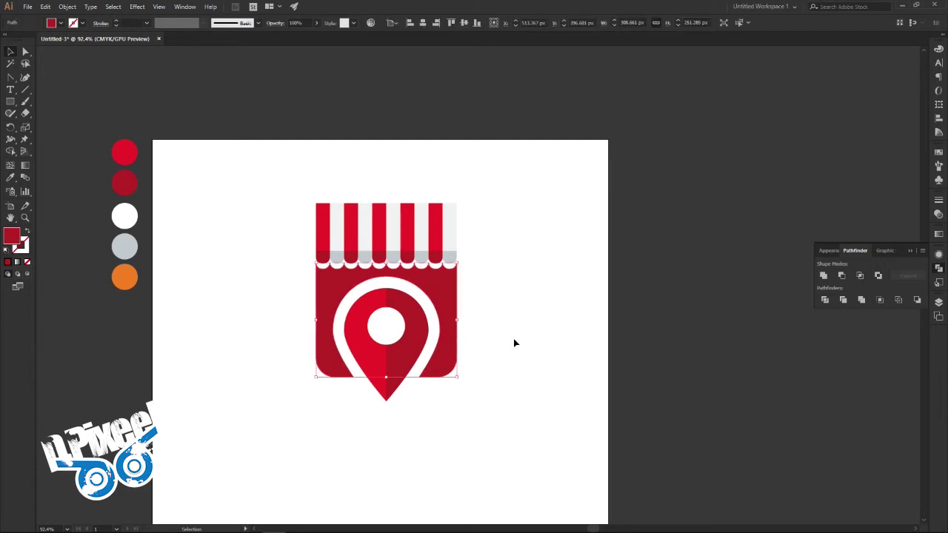
pyautogui.click(518, 343)
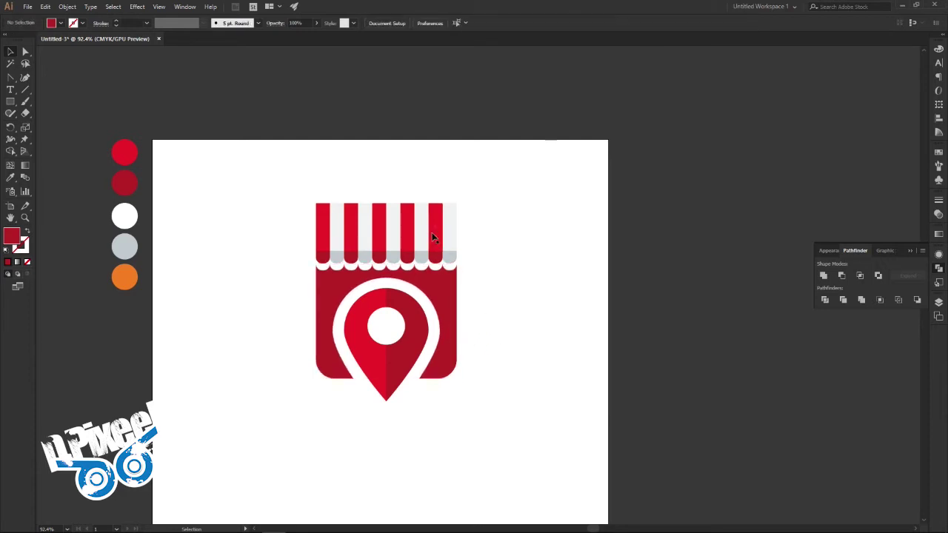
# Add a black Drop Shadow effect to the striped awning with preview on.
pyautogui.click(434, 214)
pyautogui.click(136, 6)
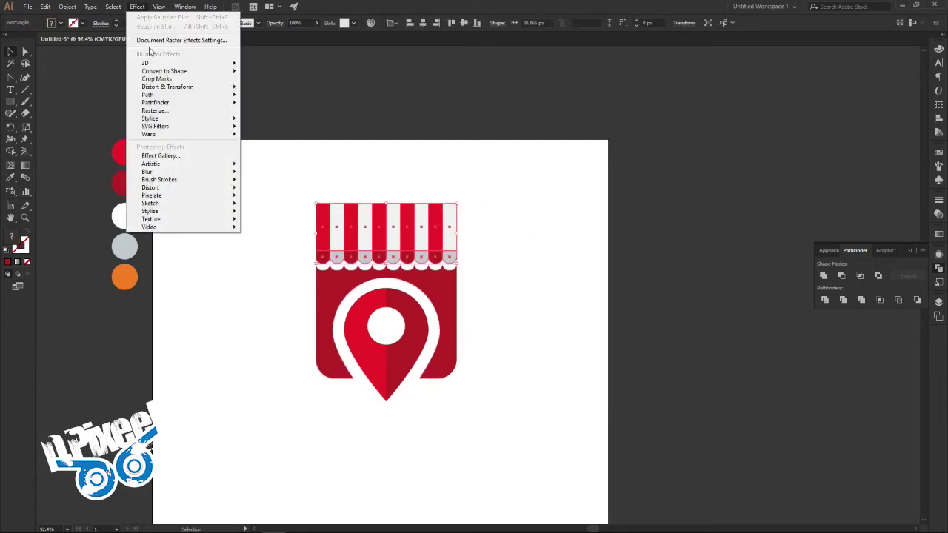
pyautogui.click(259, 122)
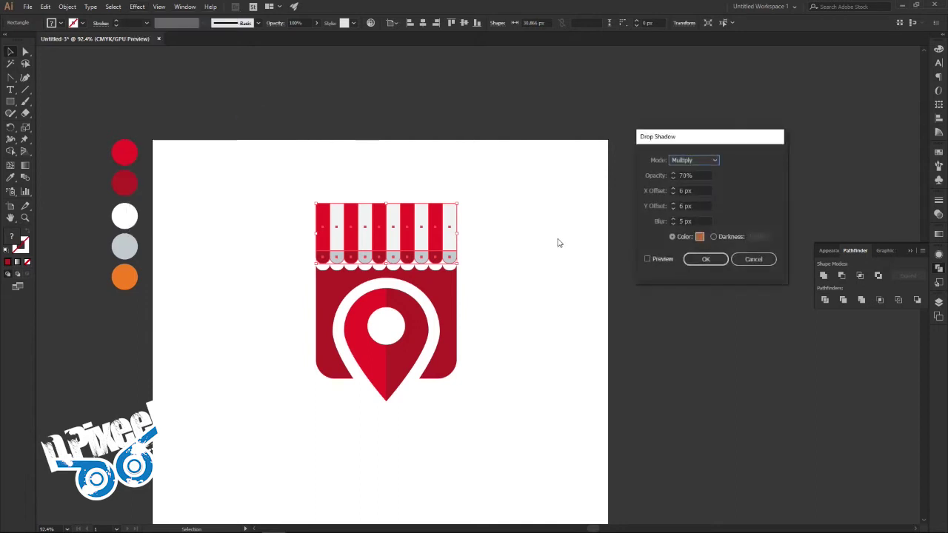
pyautogui.click(699, 237)
pyautogui.click(126, 267)
pyautogui.click(341, 147)
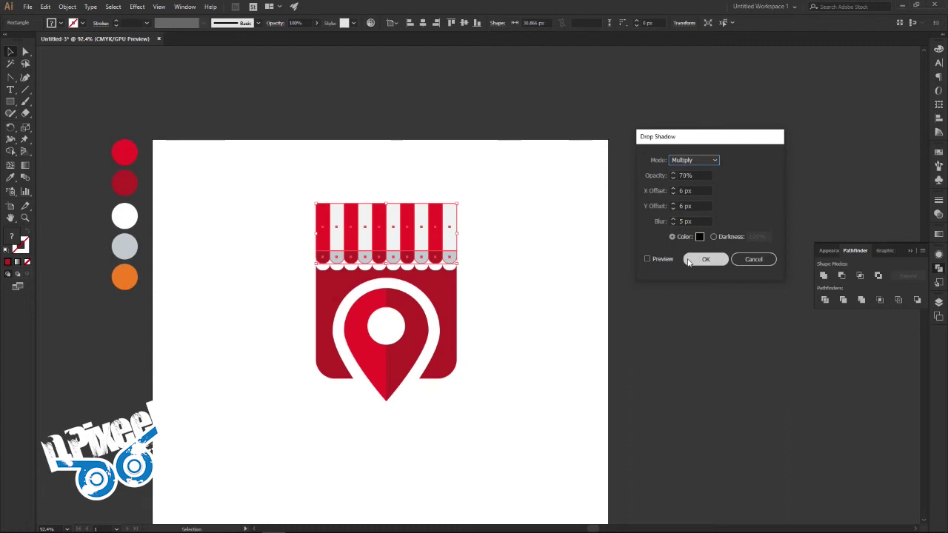
pyautogui.click(648, 259)
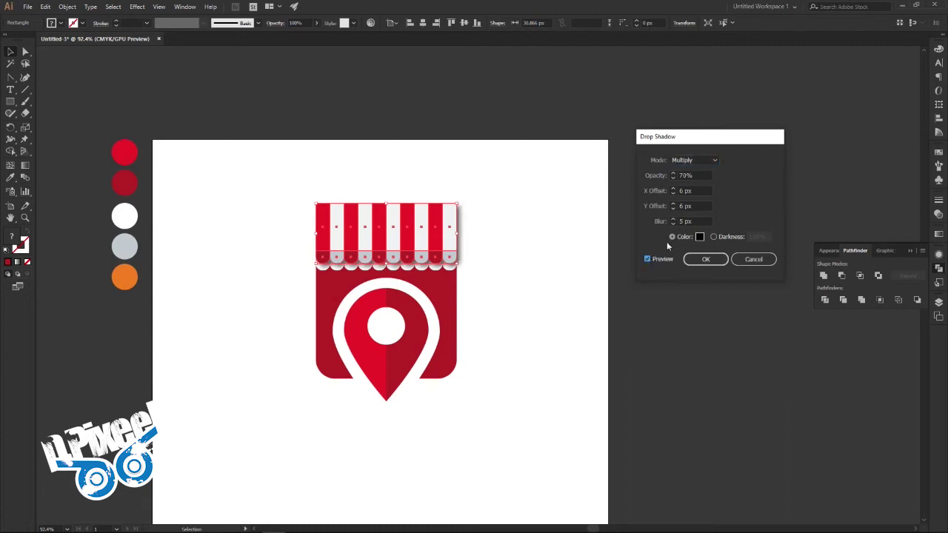
# Set the shadow's X offset to 0 and its opacity to 50%.
pyautogui.press('Tab')
pyautogui.write('0')
pyautogui.click(687, 206)
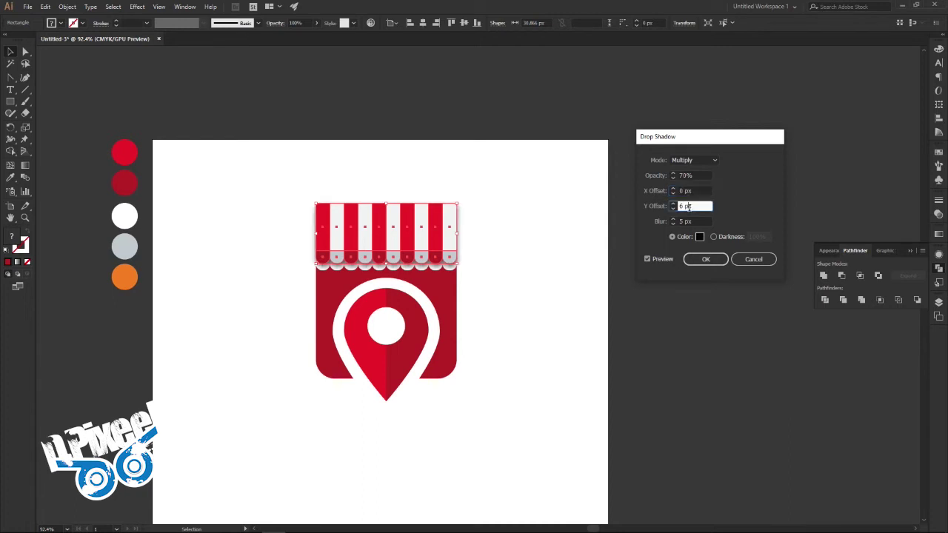
pyautogui.doubleClick(695, 175)
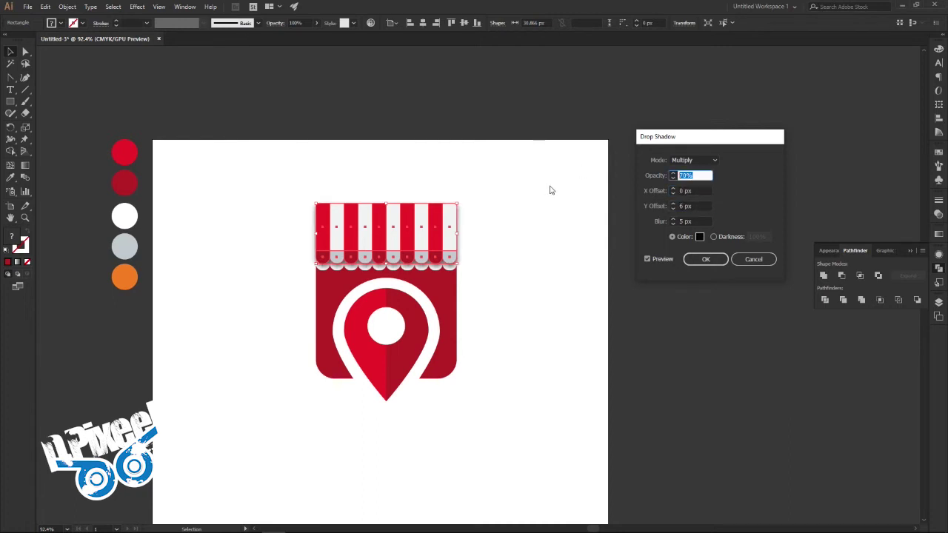
pyautogui.write('35')
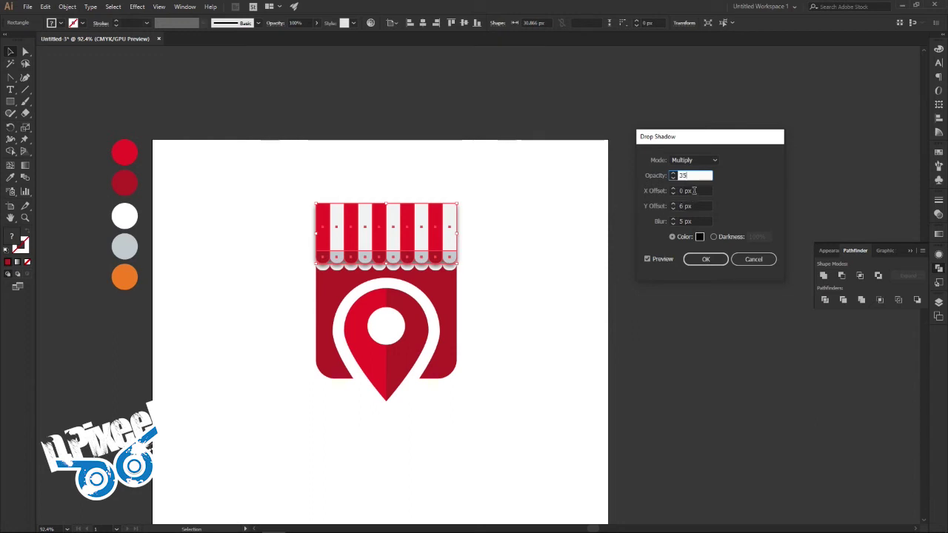
pyautogui.click(693, 190)
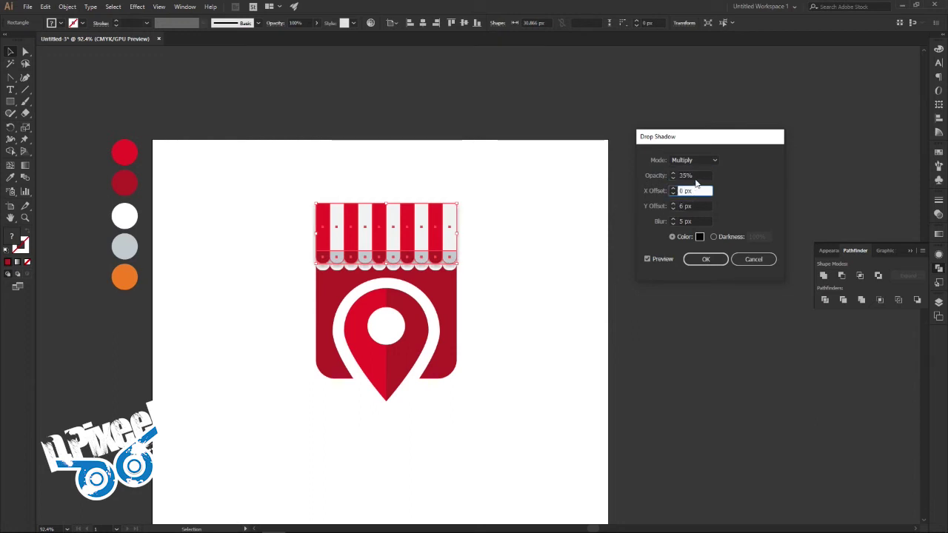
pyautogui.doubleClick(698, 175)
pyautogui.write('50')
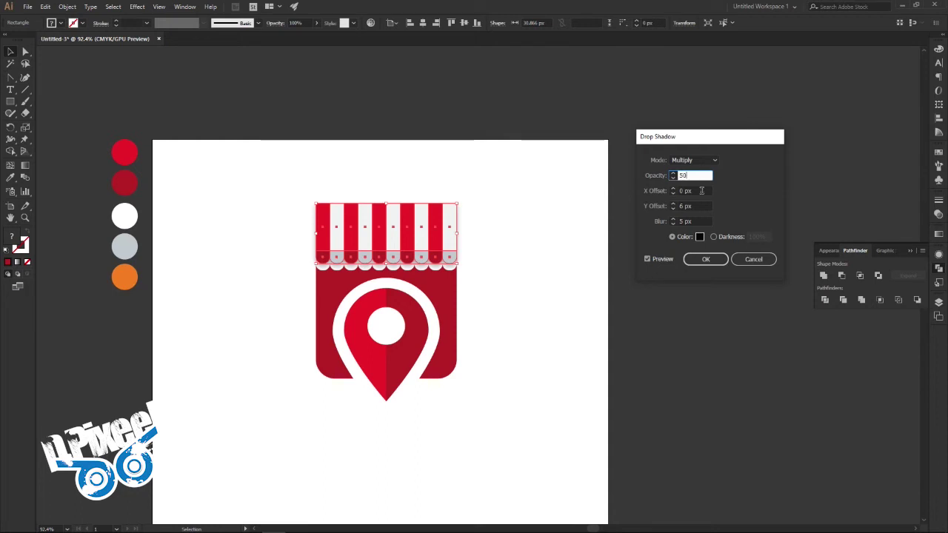
pyautogui.click(703, 191)
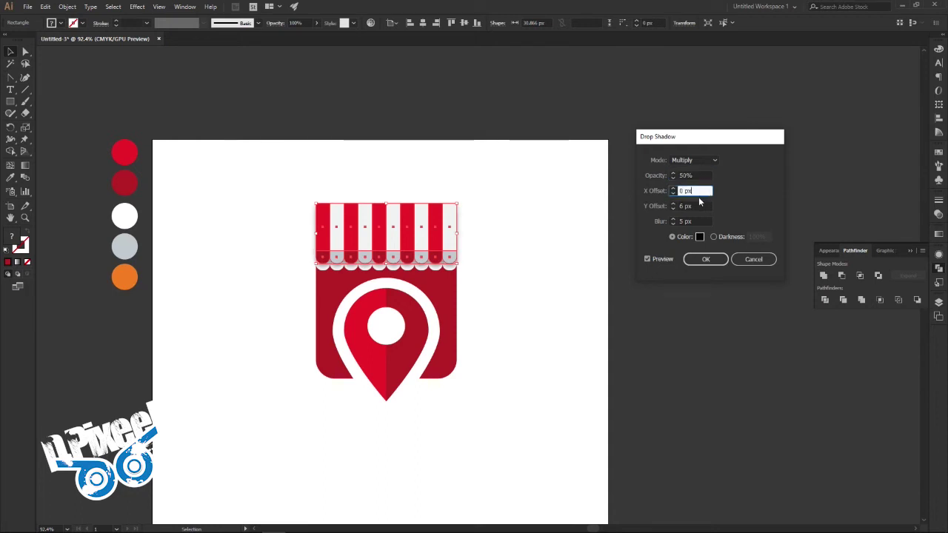
# Set the shadow's Y offset to 15 px and apply the drop shadow.
pyautogui.press('Tab')
pyautogui.write('12')
pyautogui.click(673, 204)
pyautogui.click(673, 204)
pyautogui.click(673, 204)
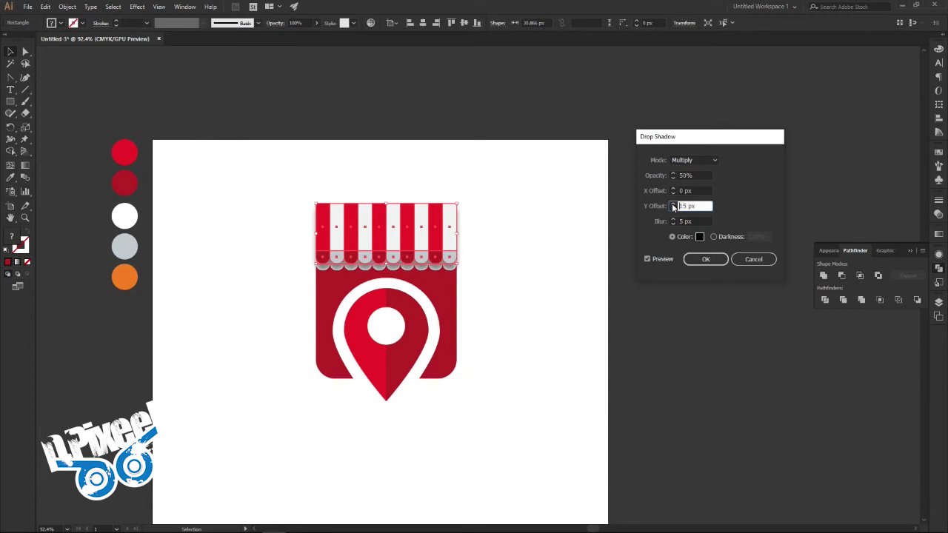
pyautogui.click(708, 259)
pyautogui.click(635, 331)
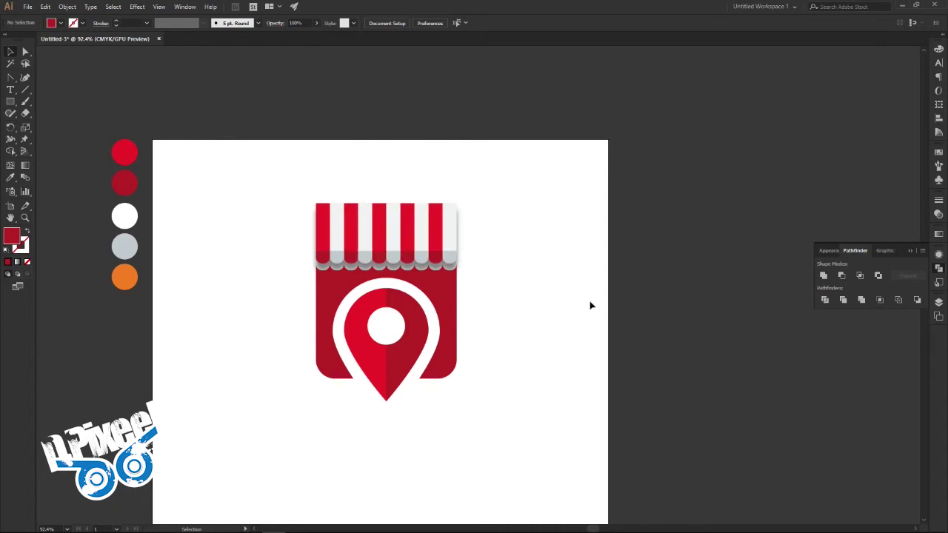
pyautogui.click(441, 226)
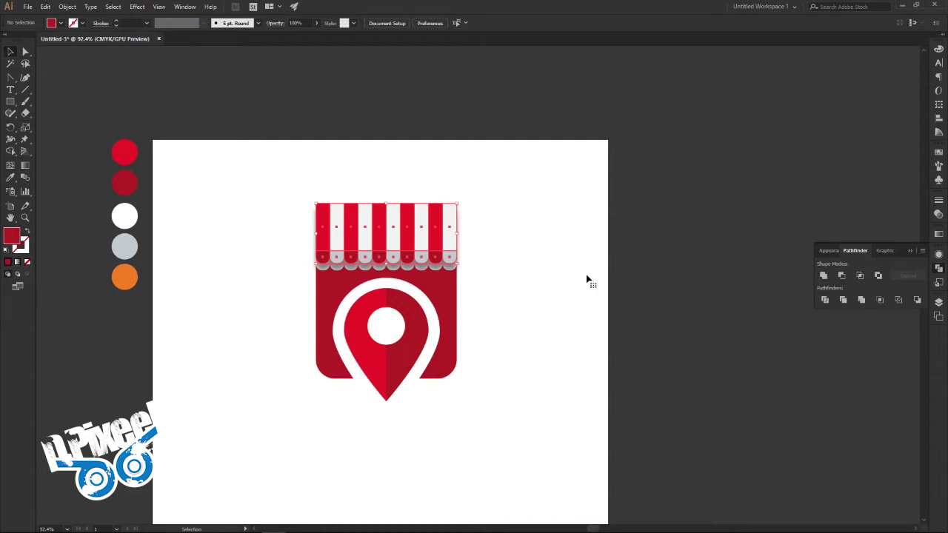
# Reduce the awning's drop-shadow blur to 2 px from the Appearance panel.
pyautogui.click(938, 254)
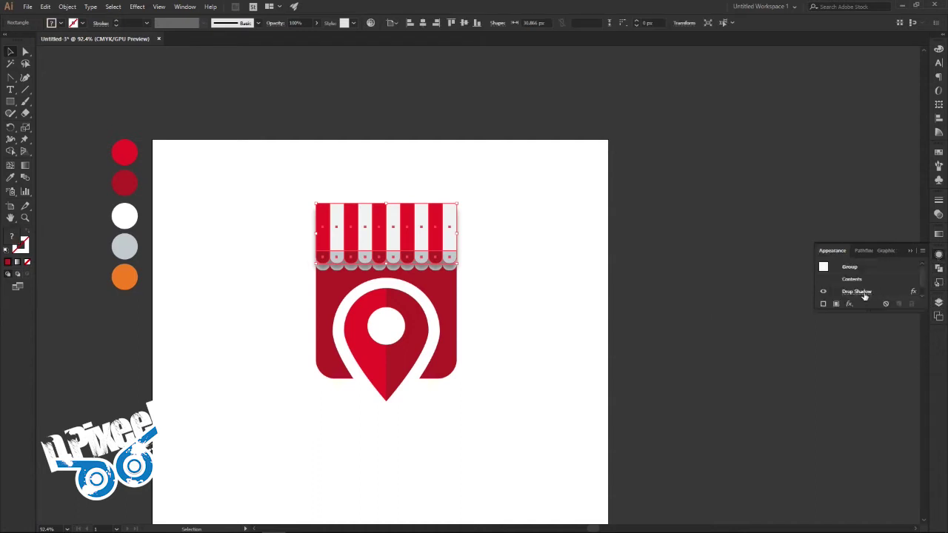
pyautogui.click(858, 291)
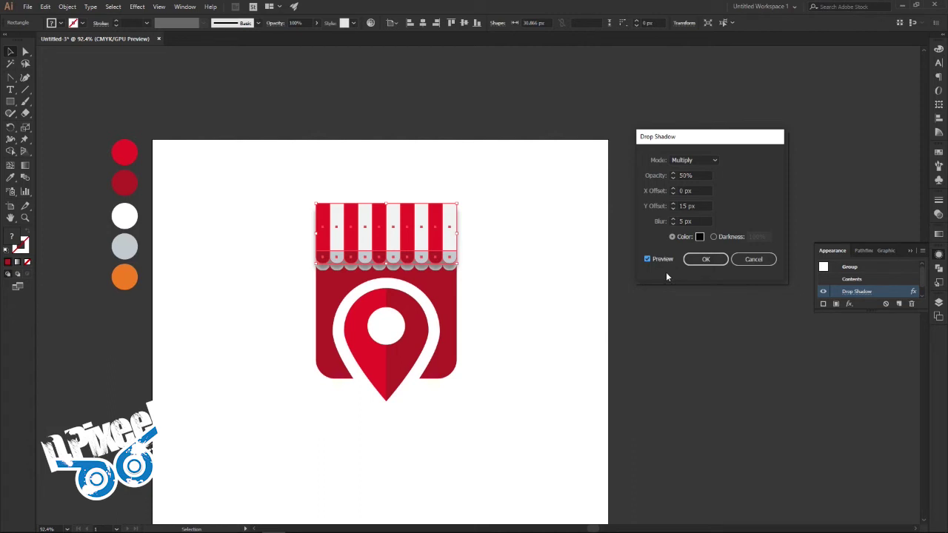
pyautogui.click(672, 224)
pyautogui.click(671, 224)
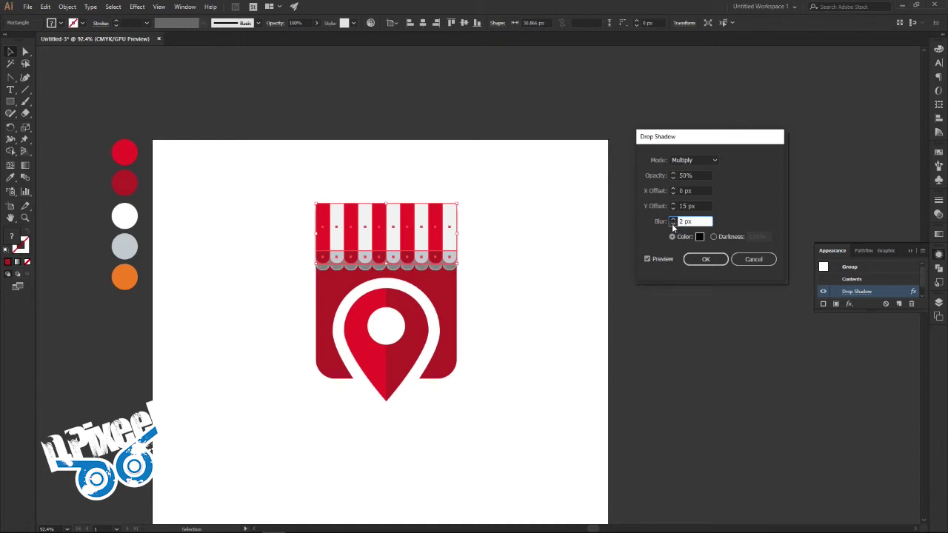
pyautogui.press('Return')
pyautogui.click(672, 273)
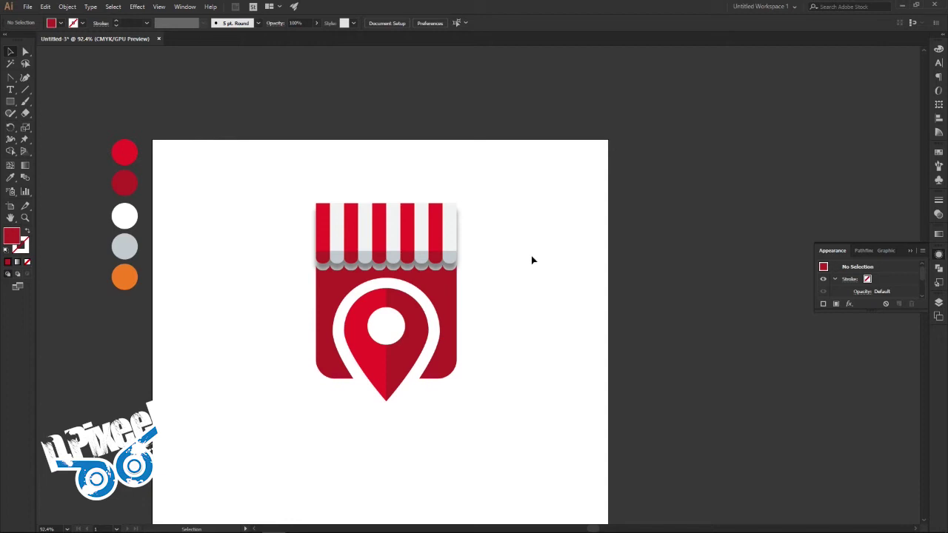
pyautogui.scroll(-2, 528, 255)
# Subtract a rectangle over the red body's lower part to give it a flat bottom.
pyautogui.scroll(-1, 526, 255)
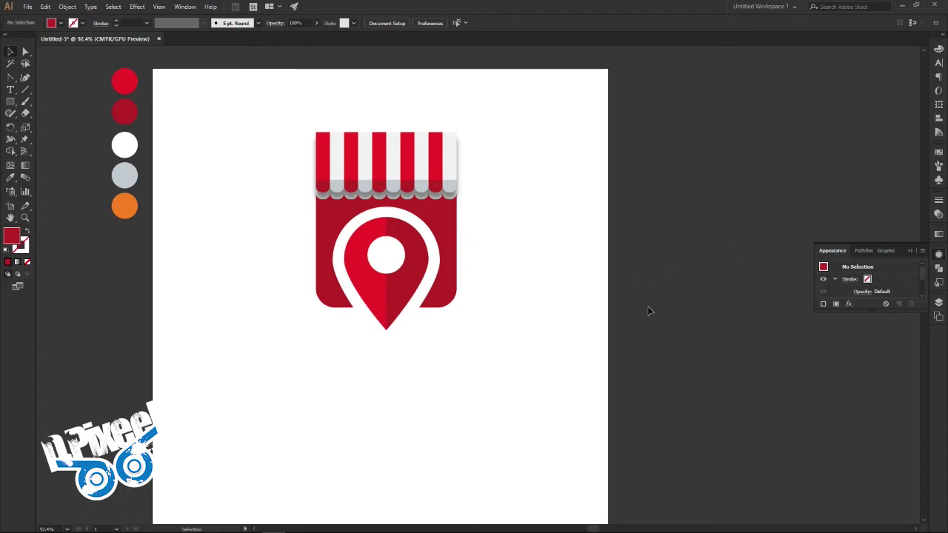
pyautogui.click(454, 297)
pyautogui.click(11, 101)
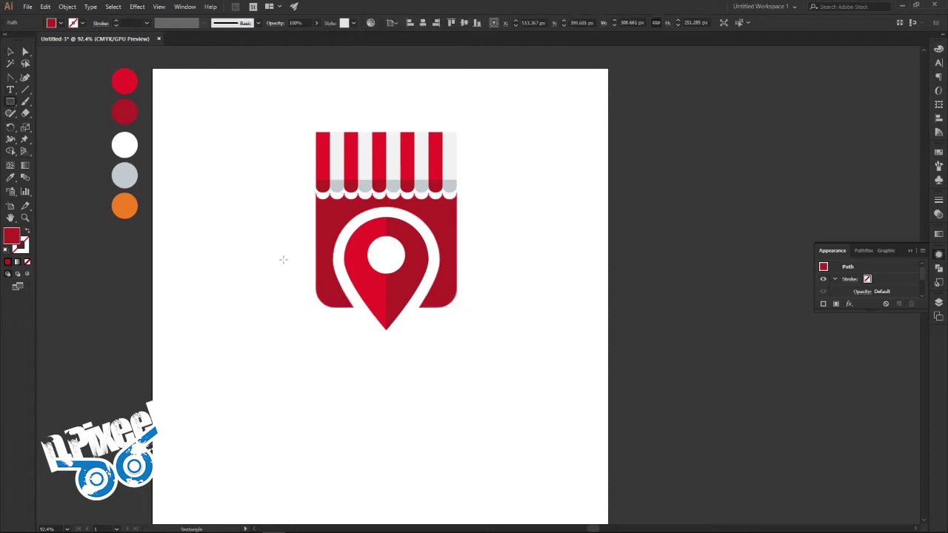
pyautogui.moveTo(288, 271); pyautogui.dragTo(488, 348)
pyautogui.click(11, 52)
pyautogui.keyDown('shift'); pyautogui.click(449, 233); pyautogui.keyUp('shift')
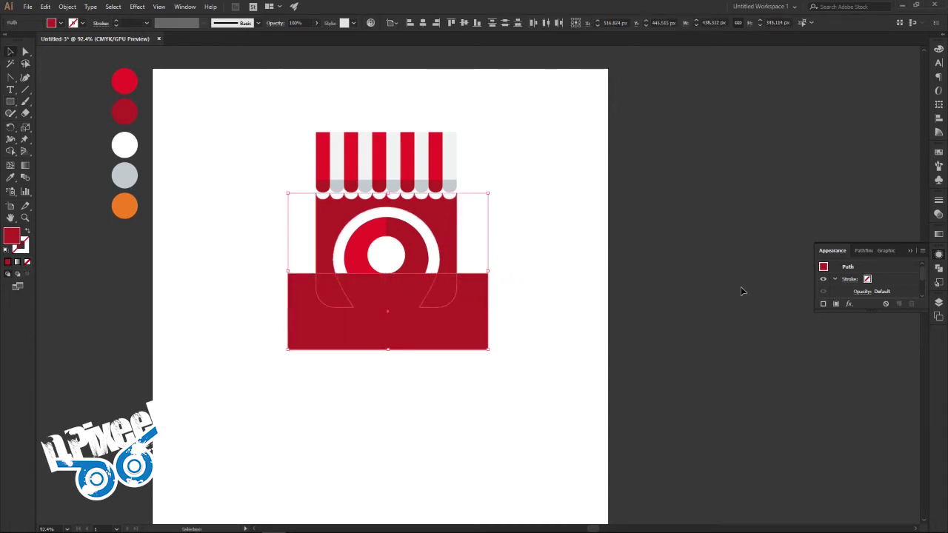
pyautogui.click(937, 271)
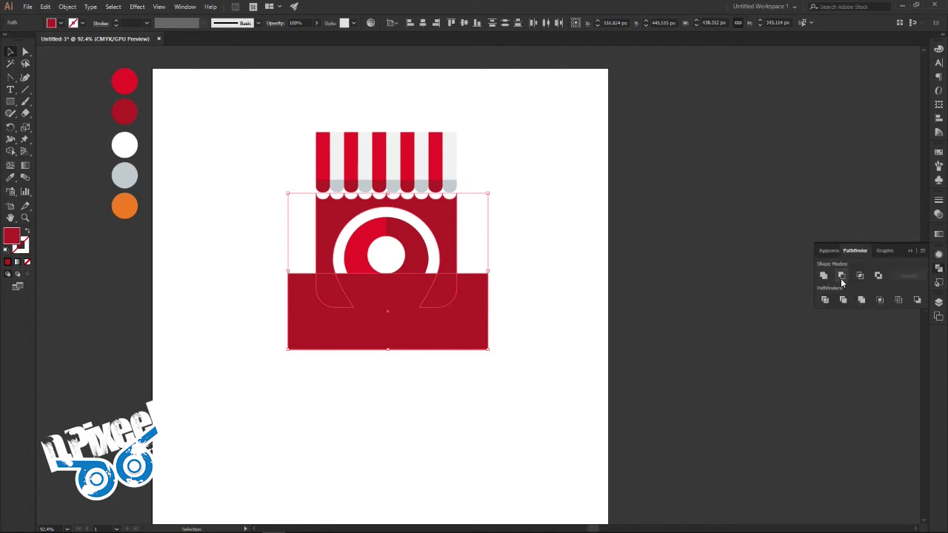
pyautogui.click(841, 276)
pyautogui.click(652, 316)
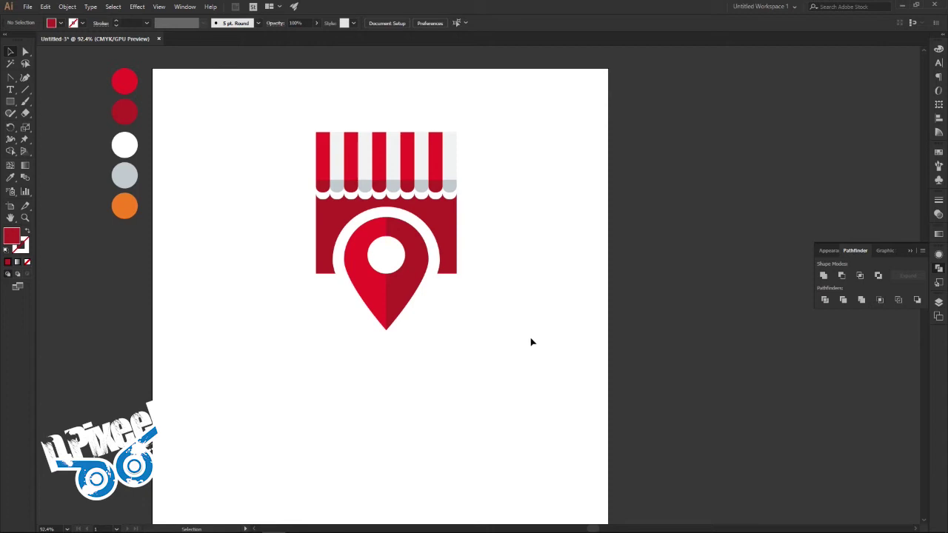
pyautogui.moveTo(507, 128)
pyautogui.mouseDown()
pyautogui.moveTo(318, 288)
pyautogui.moveTo(340, 289)
pyautogui.mouseUp()
# Group all the logo pieces and move the group lower on the artboard.
pyautogui.rightClick(353, 290)
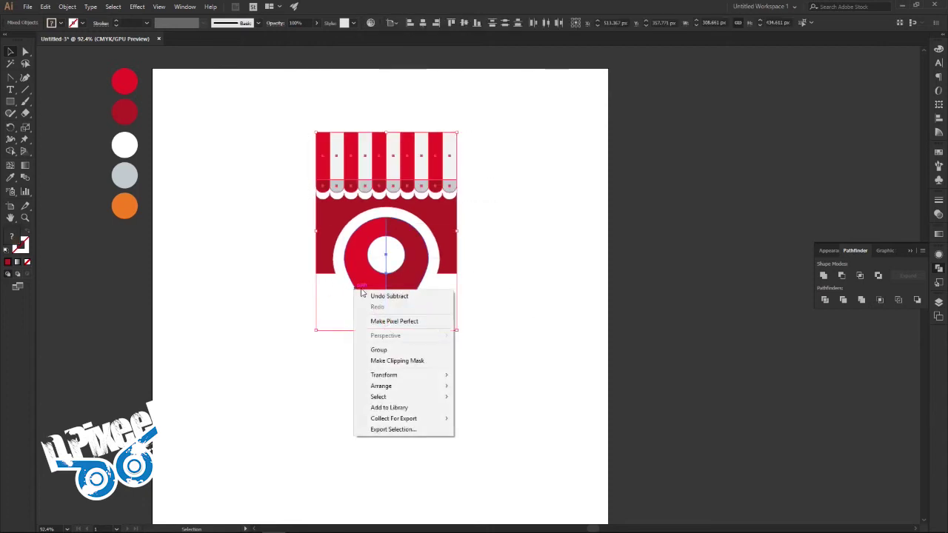
pyautogui.click(407, 351)
pyautogui.click(457, 298)
pyautogui.moveTo(416, 261); pyautogui.dragTo(416, 304)
pyautogui.click(481, 279)
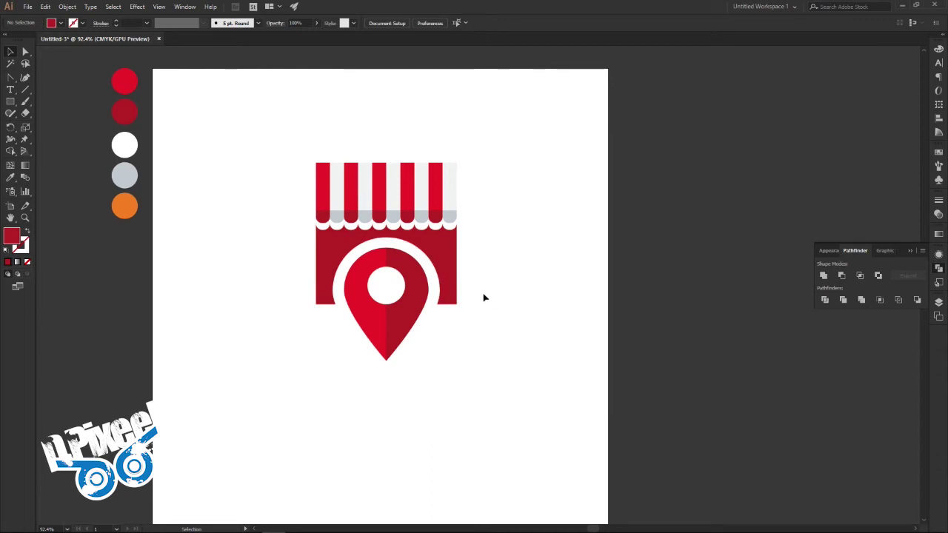
pyautogui.click(452, 280)
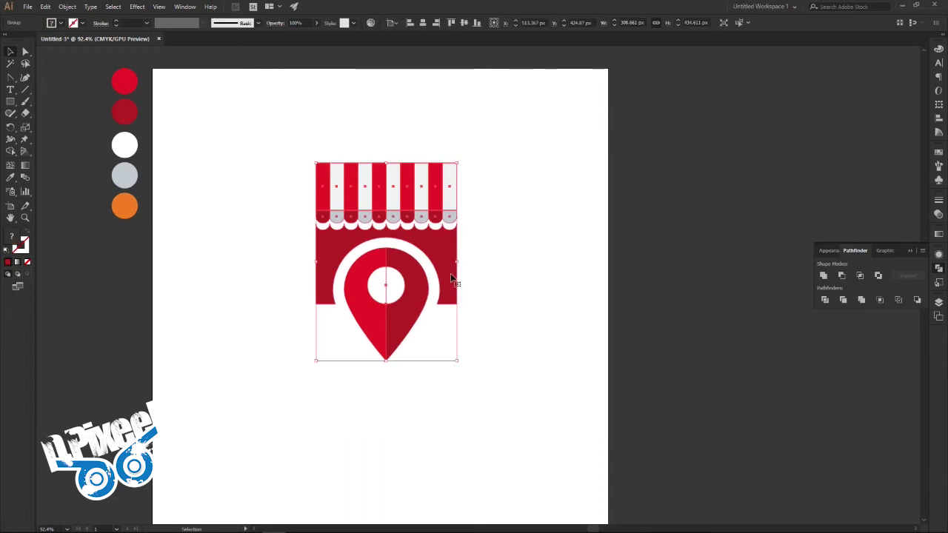
# Enter the logo group and copy the red body shape.
pyautogui.doubleClick(452, 280)
pyautogui.click(452, 280)
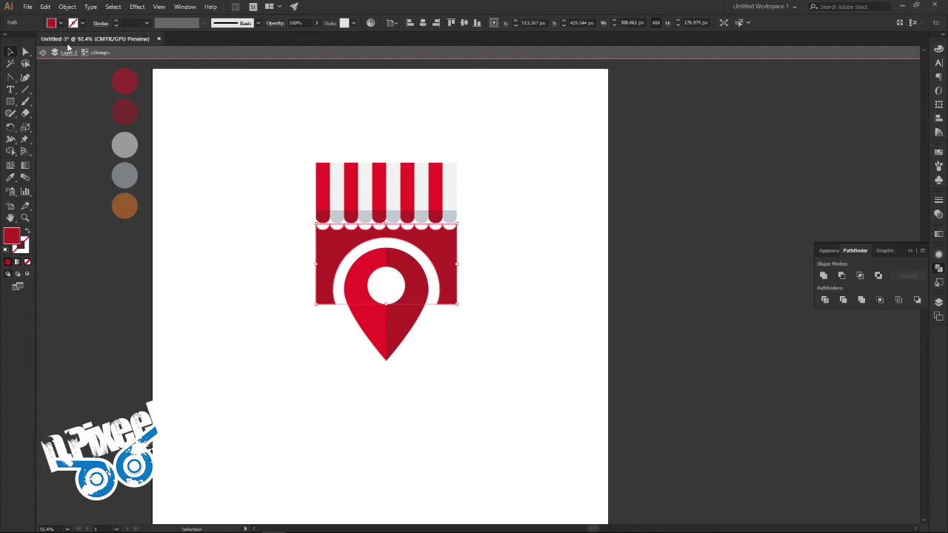
pyautogui.click(45, 7)
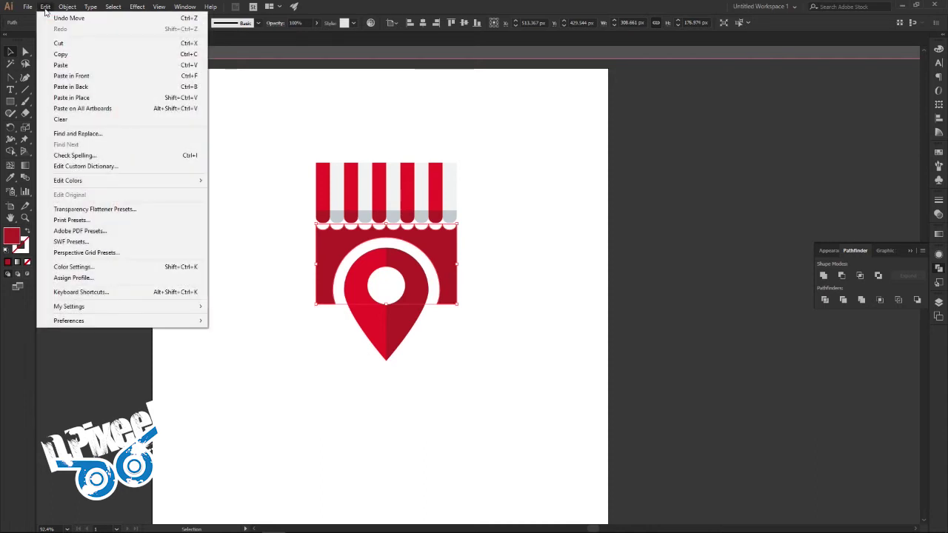
pyautogui.click(65, 58)
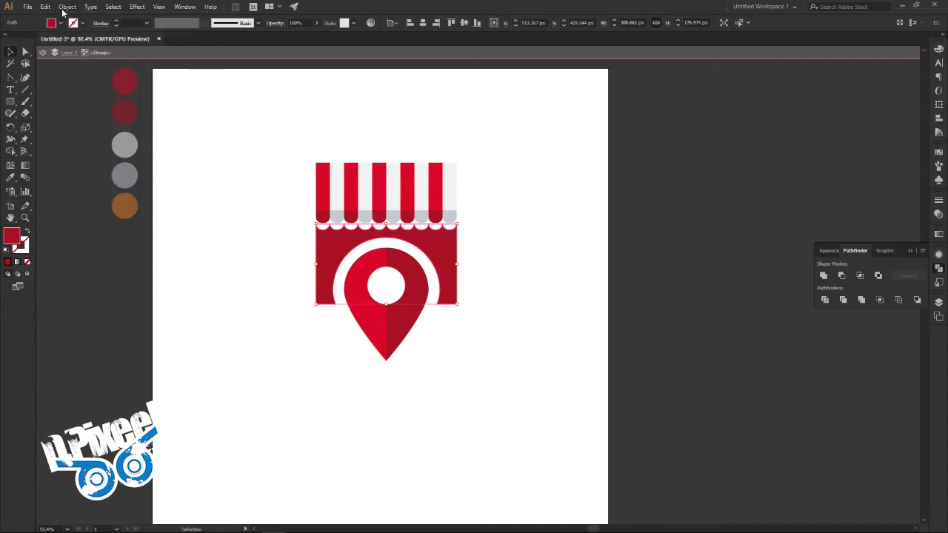
pyautogui.click(67, 7)
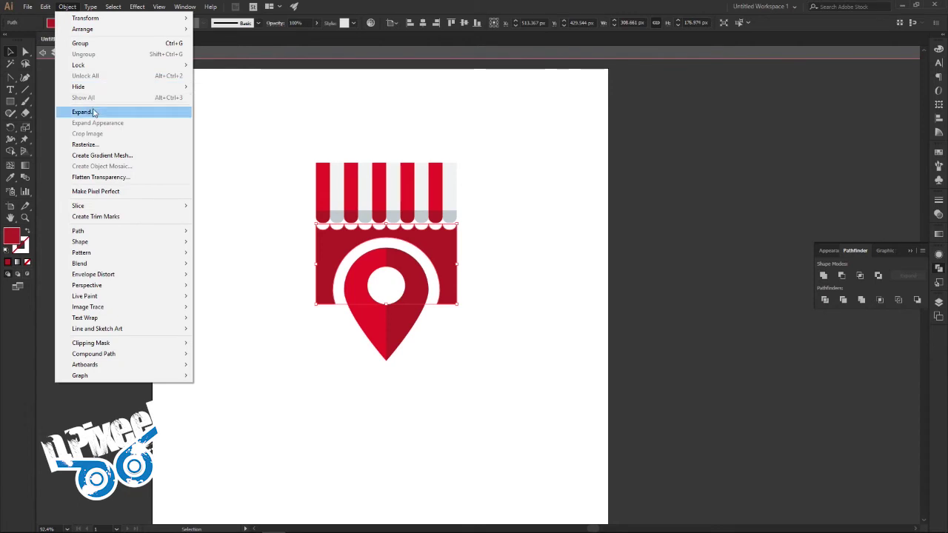
pyautogui.press('Escape')
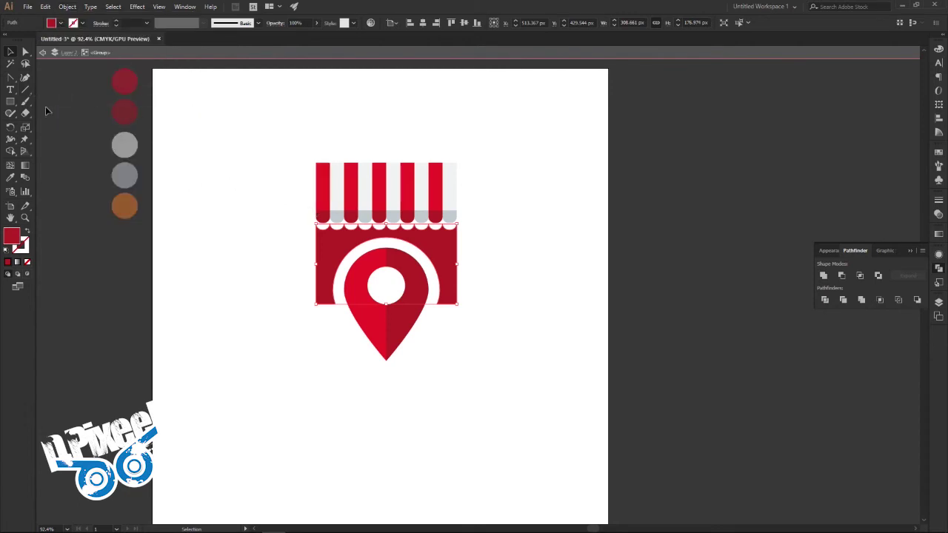
# Draw a rectangle over the logo's left half and divide the logo along it.
pyautogui.click(10, 102)
pyautogui.moveTo(291, 137)
pyautogui.mouseDown()
pyautogui.moveTo(370, 363)
pyautogui.moveTo(385, 380)
pyautogui.mouseUp()
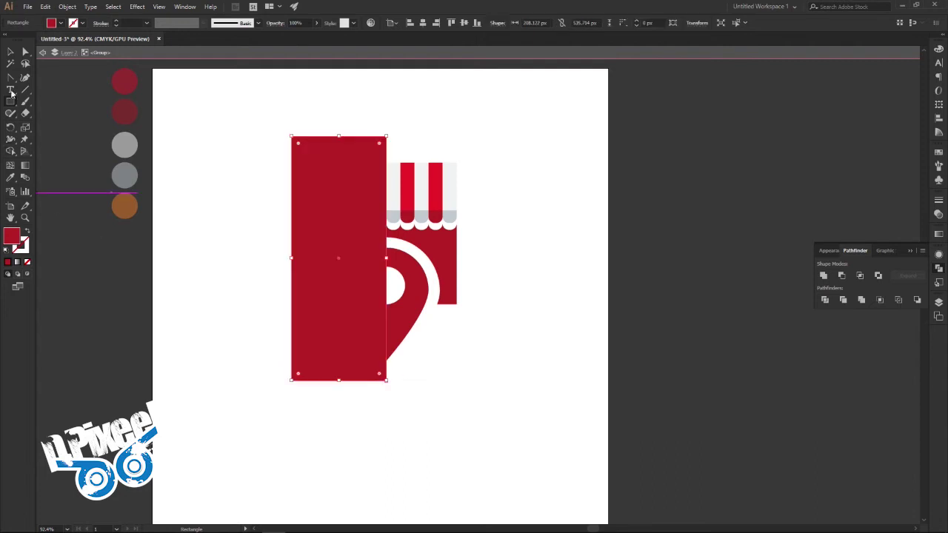
pyautogui.click(13, 51)
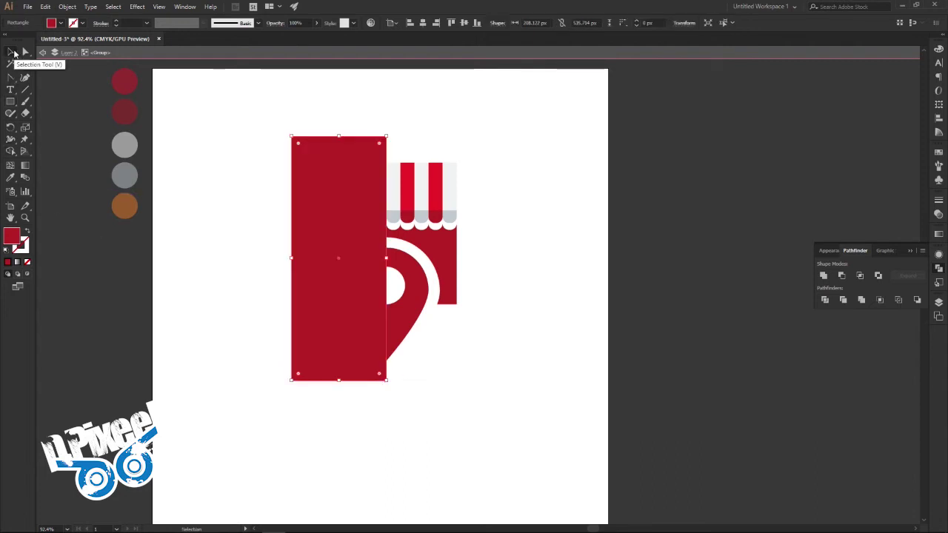
pyautogui.keyDown('shift'); pyautogui.click(456, 252); pyautogui.keyUp('shift')
pyautogui.click(843, 275)
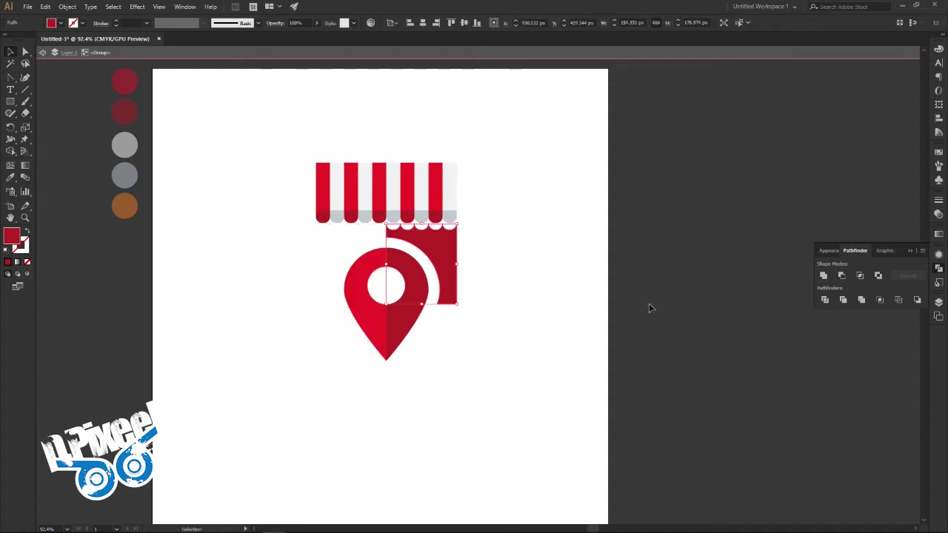
pyautogui.hotkey('ctrl', 'z')
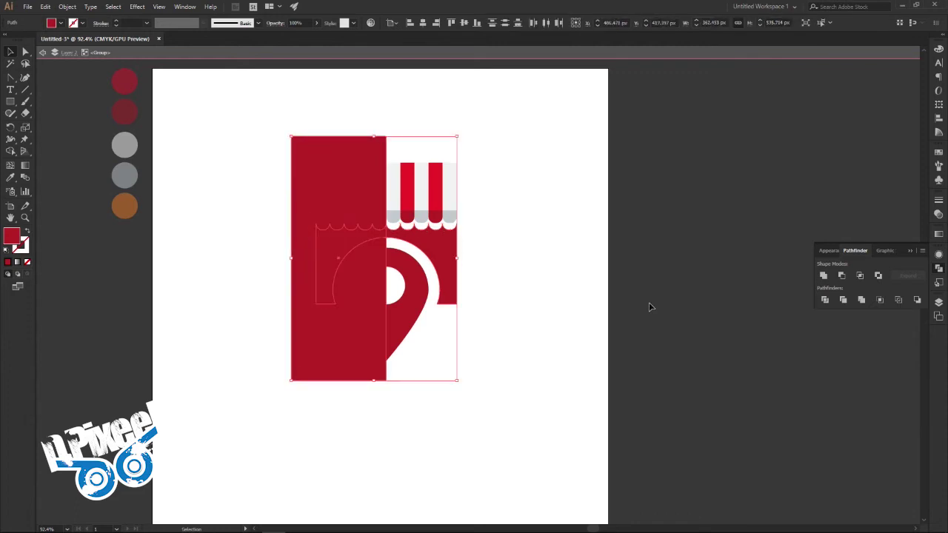
pyautogui.click(842, 275)
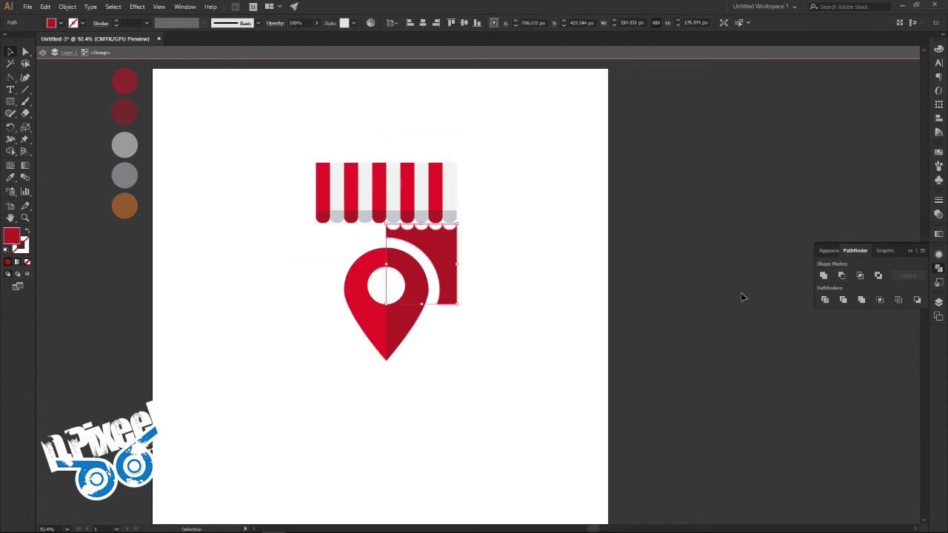
pyautogui.hotkey('ctrl', 'z')
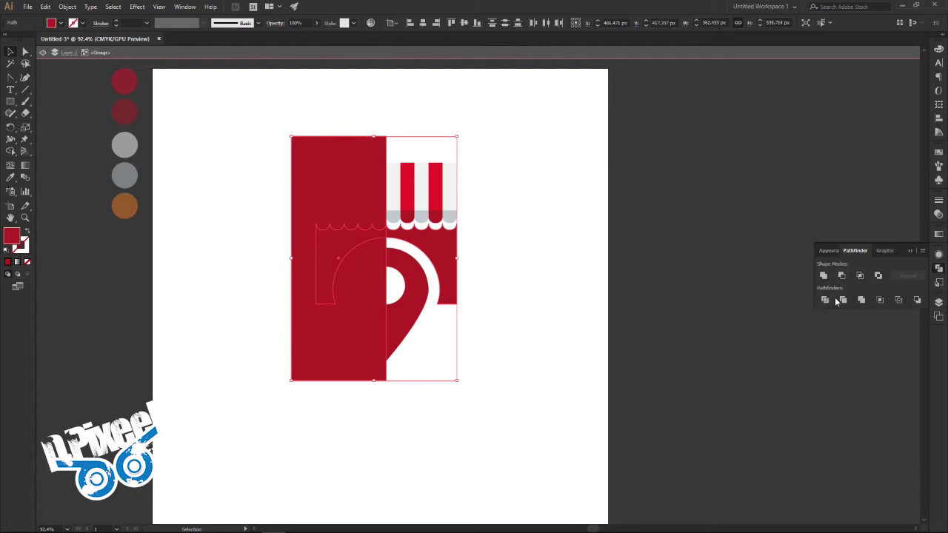
pyautogui.click(824, 299)
# Delete the large dark-red rectangle and exit group editing.
pyautogui.doubleClick(370, 300)
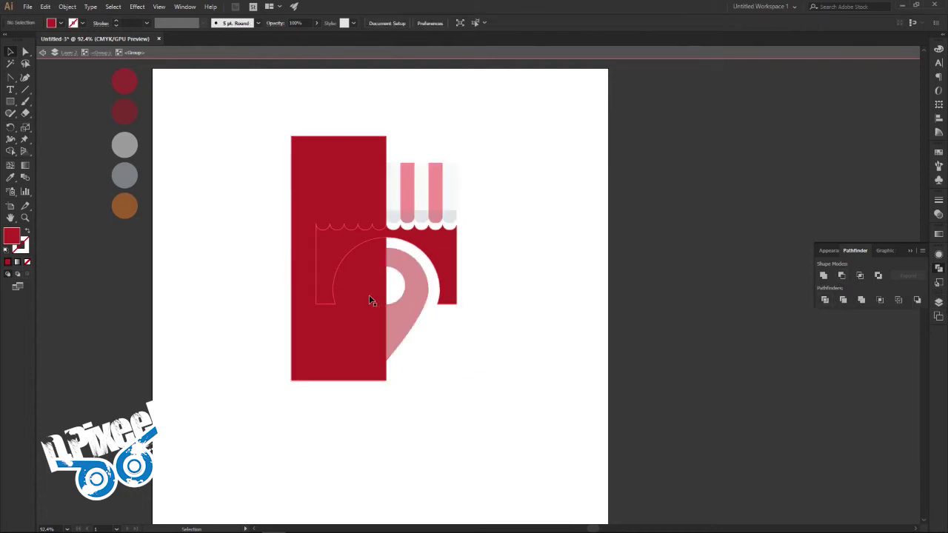
pyautogui.click(356, 279)
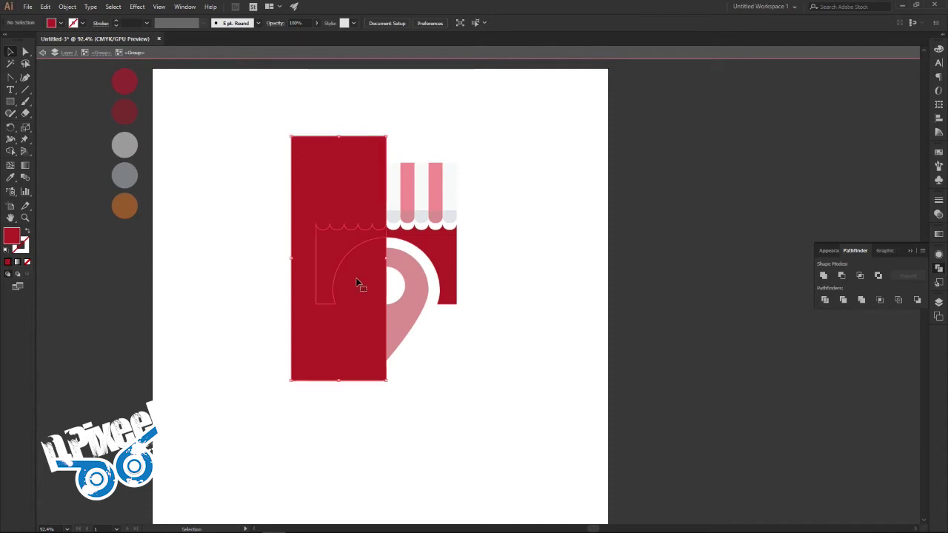
pyautogui.press('Delete')
pyautogui.doubleClick(582, 269)
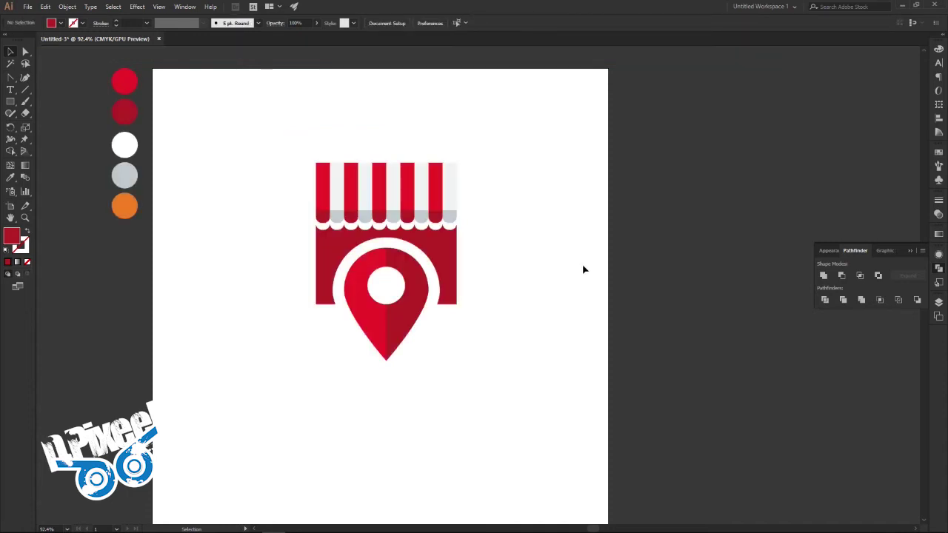
# Fill the badge shape inside the group with the saved red linear gradient.
pyautogui.click(453, 269)
pyautogui.doubleClick(454, 269)
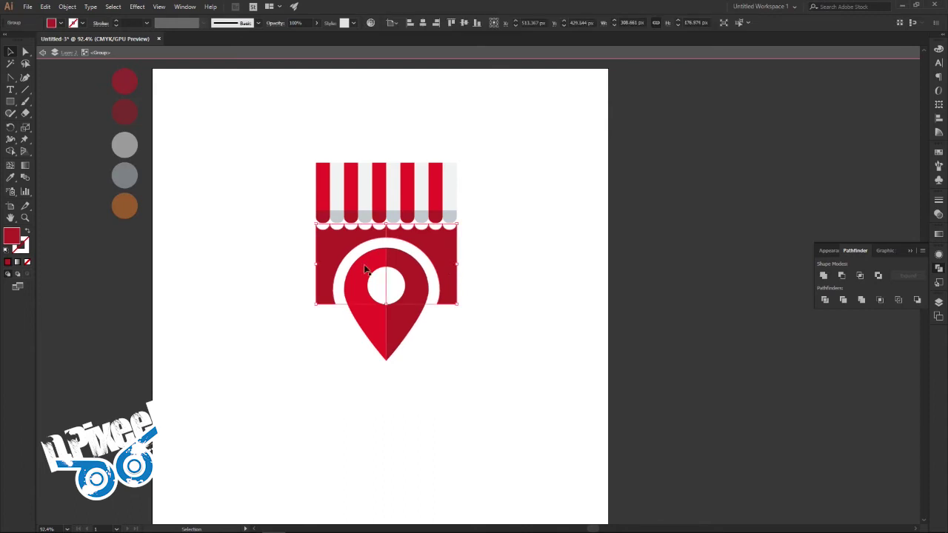
pyautogui.doubleClick(327, 261)
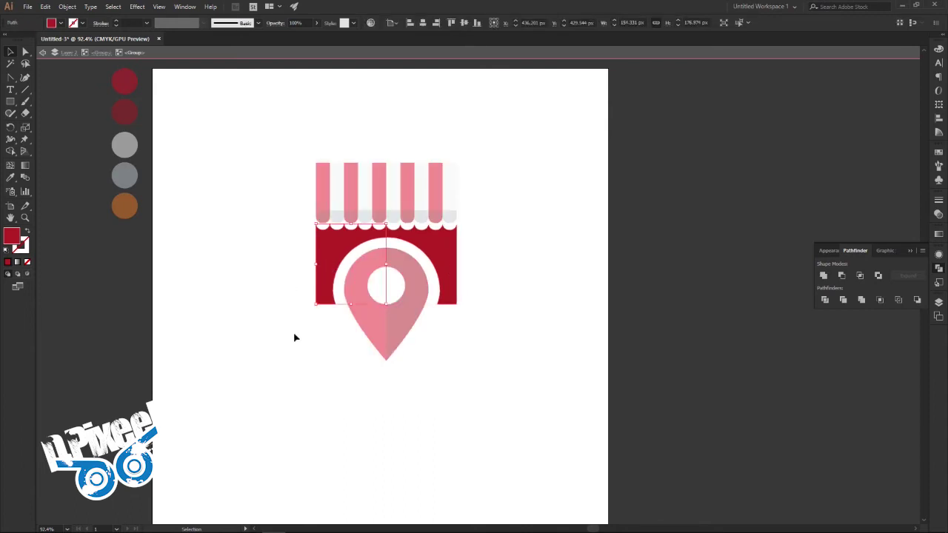
pyautogui.press('.')
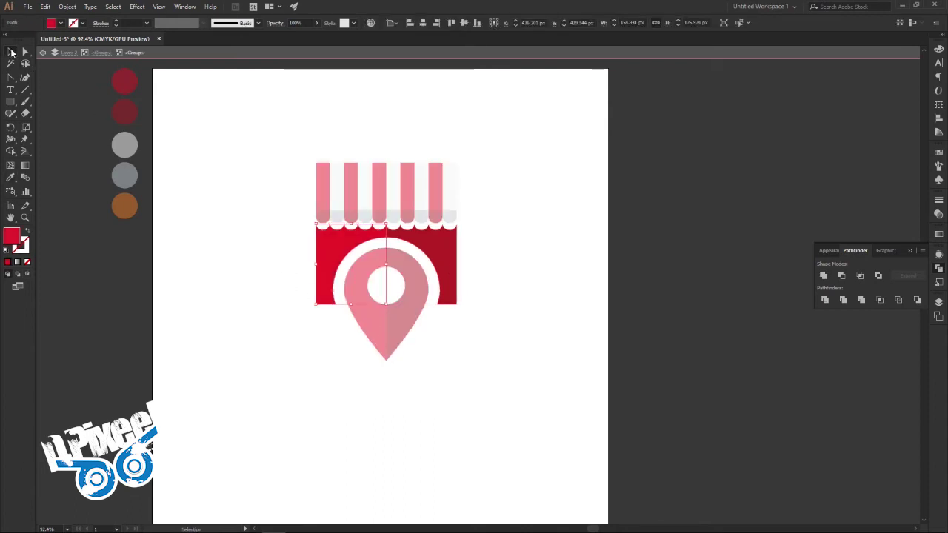
pyautogui.doubleClick(514, 199)
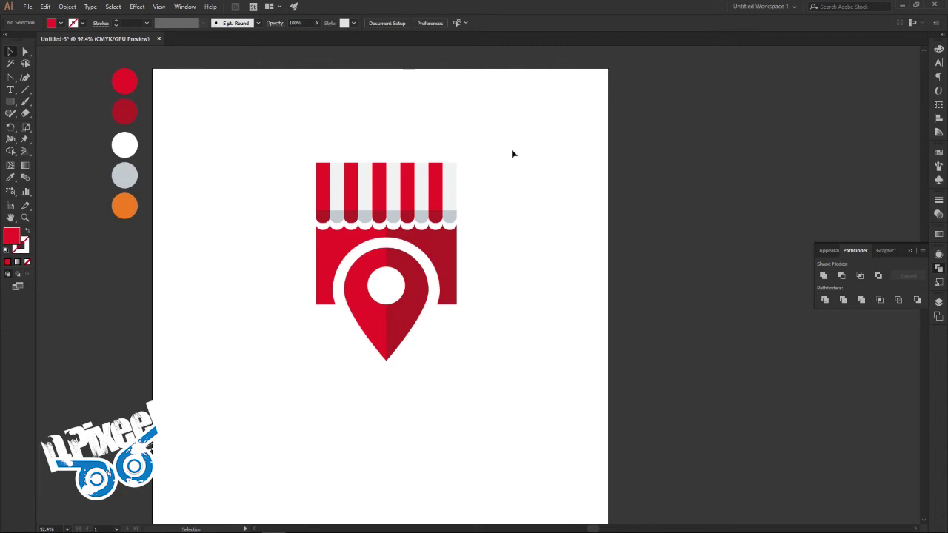
# Set the fill colour to black (000000).
pyautogui.doubleClick(13, 237)
pyautogui.click(126, 266)
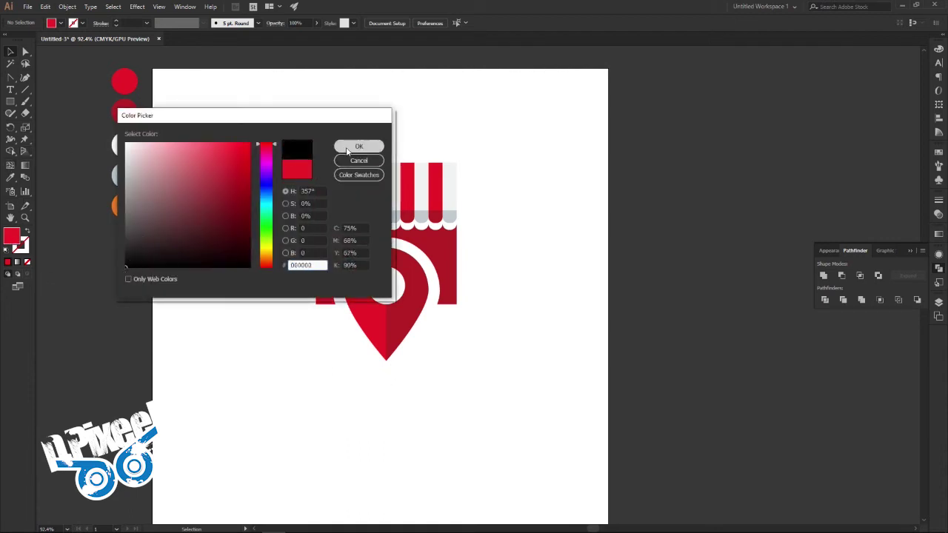
pyautogui.click(346, 152)
pyautogui.moveTo(11, 101); pyautogui.dragTo(46, 130)
# Draw a flat black ellipse and centre it under the pin's tip.
pyautogui.click(46, 130)
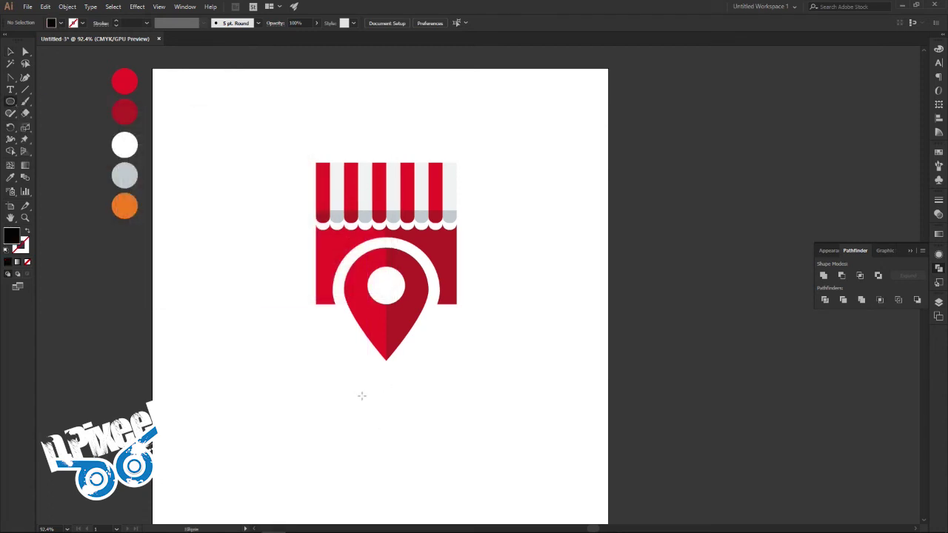
pyautogui.moveTo(361, 395); pyautogui.dragTo(423, 405)
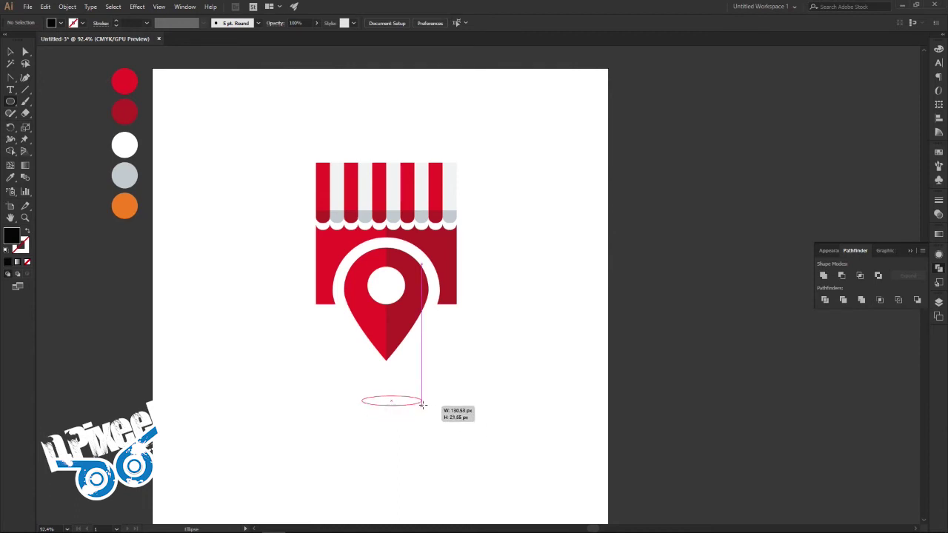
pyautogui.press('v')
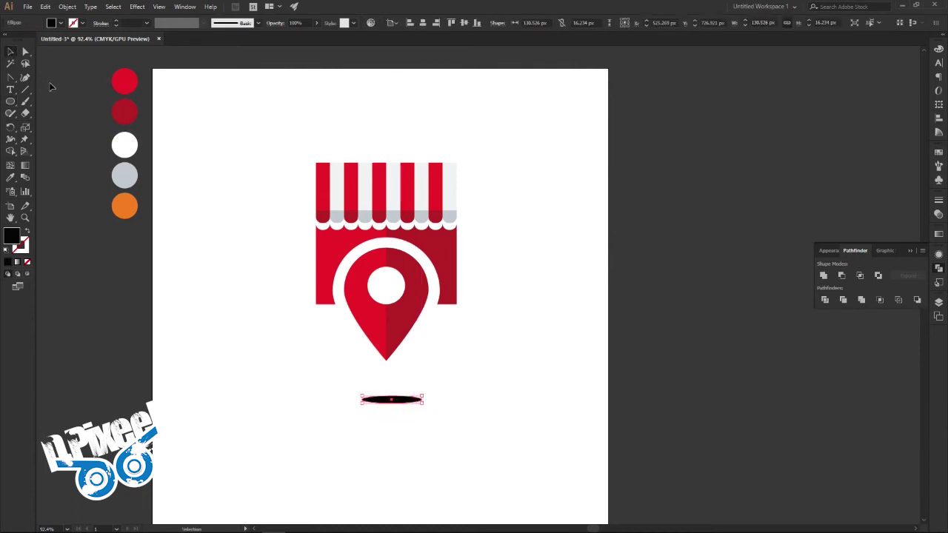
pyautogui.moveTo(405, 401)
pyautogui.mouseDown()
pyautogui.moveTo(395, 400)
pyautogui.moveTo(395, 379)
pyautogui.mouseUp()
# Soften the ellipse into a shadow with a 23.6 px Gaussian Blur.
pyautogui.click(137, 6)
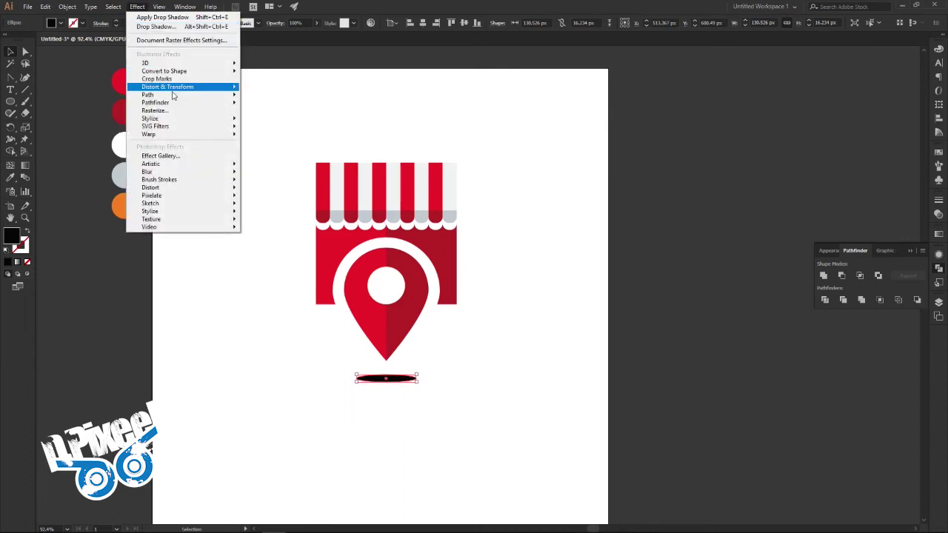
pyautogui.moveTo(181, 171)
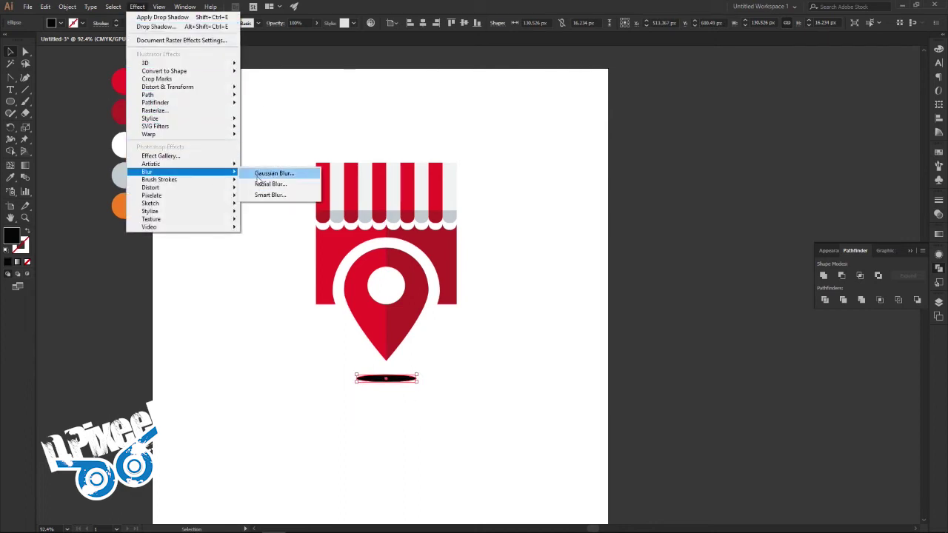
pyautogui.click(261, 174)
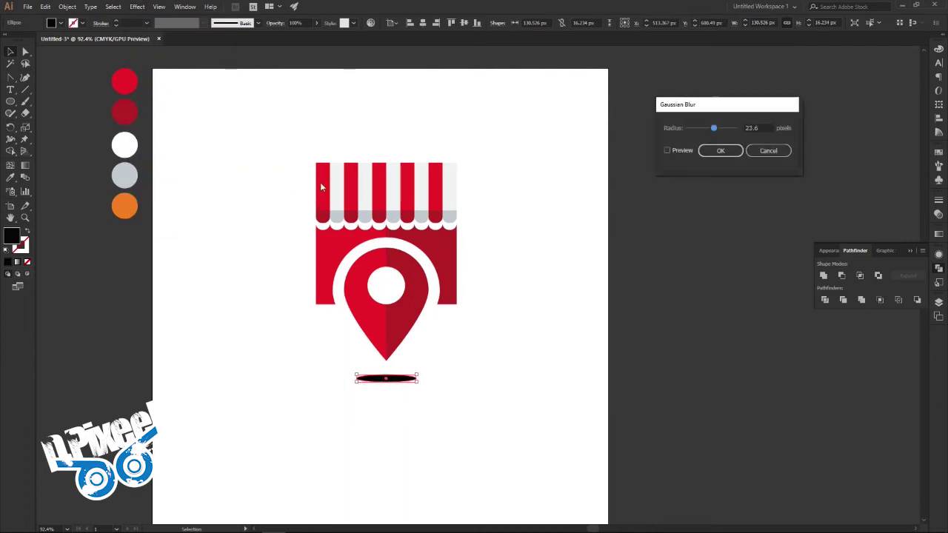
pyautogui.click(666, 150)
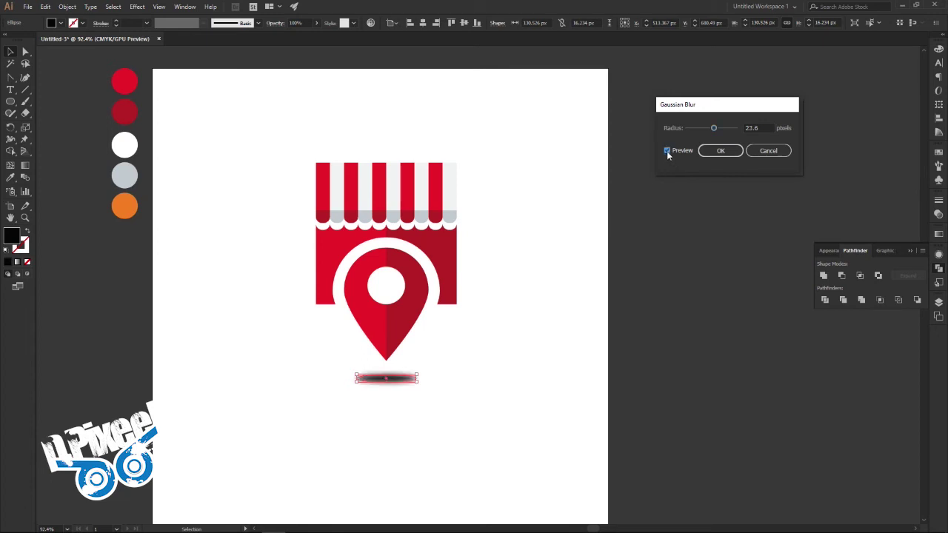
pyautogui.click(721, 156)
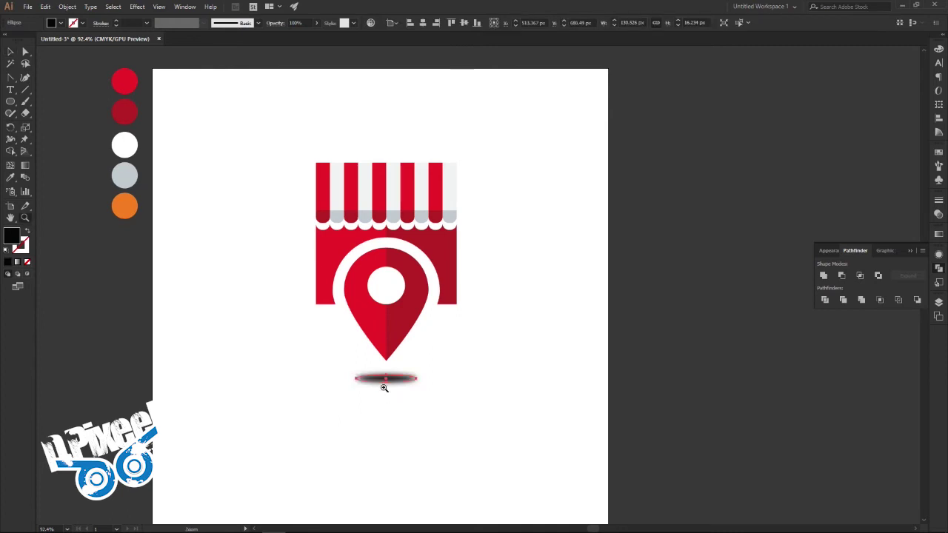
# Zoom in and convert the shadow's left and right anchors into sharp corner points.
pyautogui.scroll(2, 386, 390)
pyautogui.moveTo(387, 373); pyautogui.dragTo(394, 366)
pyautogui.scroll(3, 491, 390)
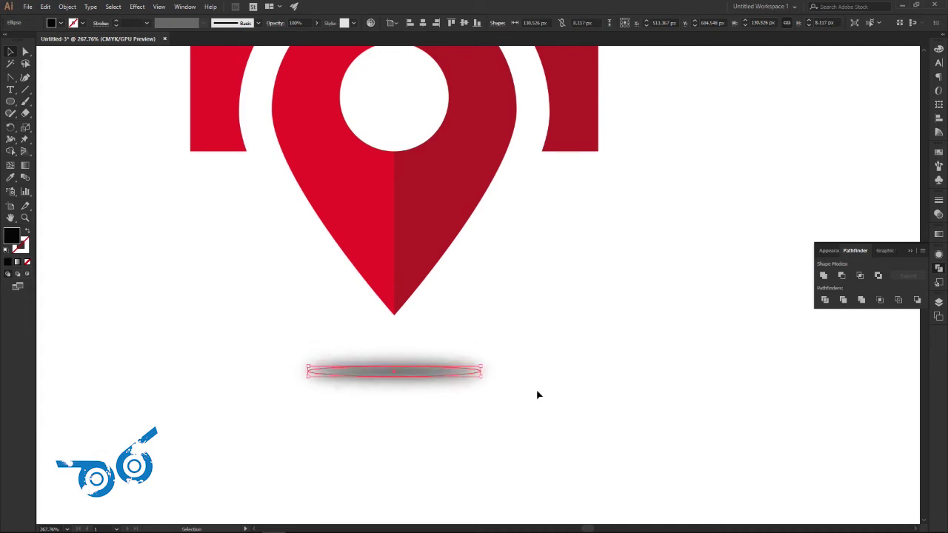
pyautogui.hotkey('shift', 'c')
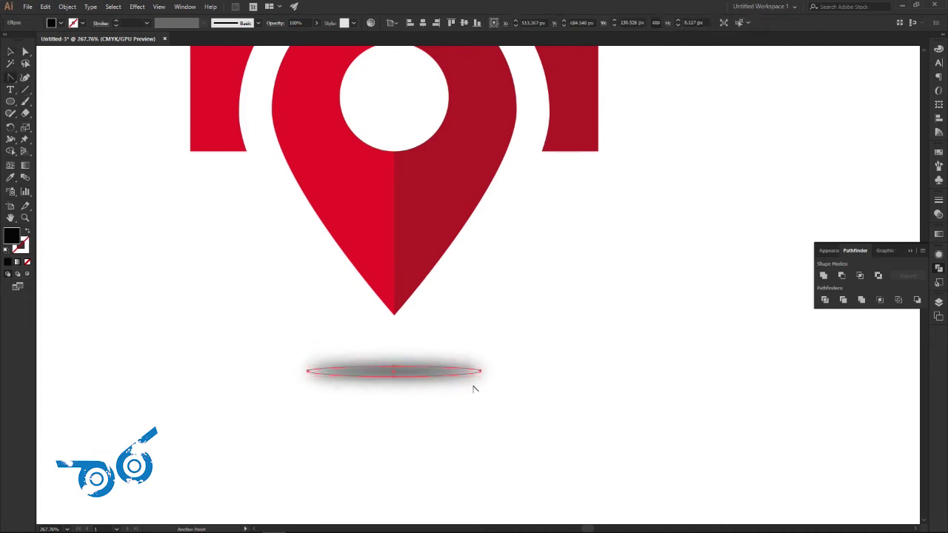
pyautogui.click(481, 371)
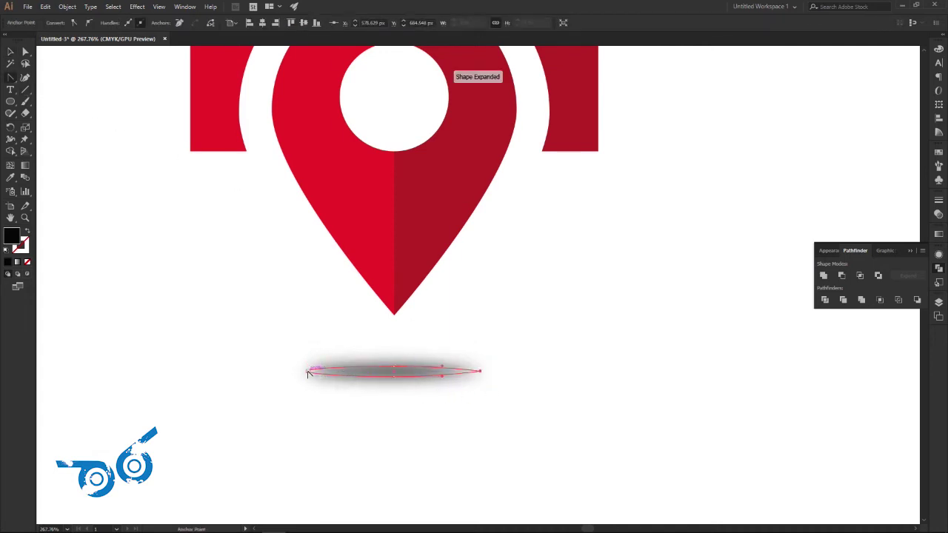
pyautogui.click(309, 371)
# Flatten the pointed shadow to about 130.5 × 5.8 px beneath the pin.
pyautogui.click(11, 52)
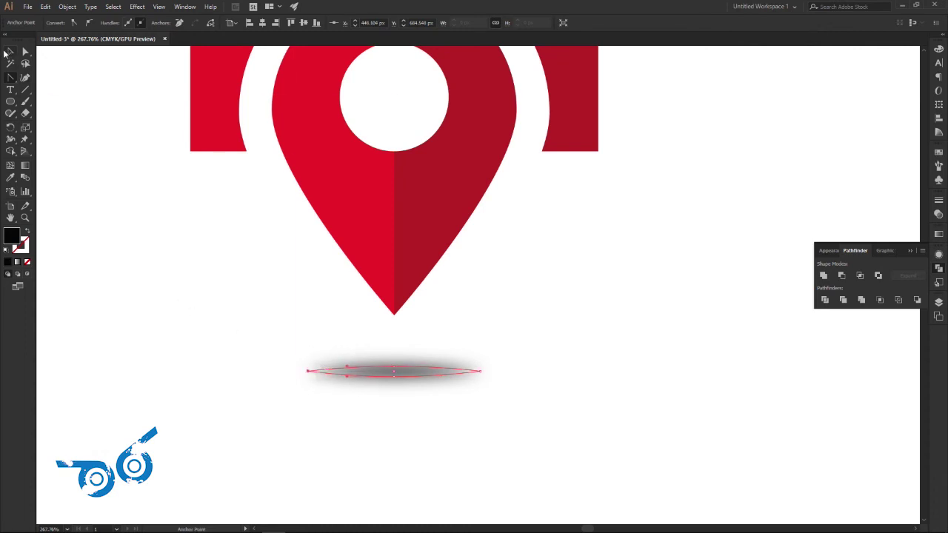
pyautogui.click(489, 313)
pyautogui.hotkey('ctrl', '0')
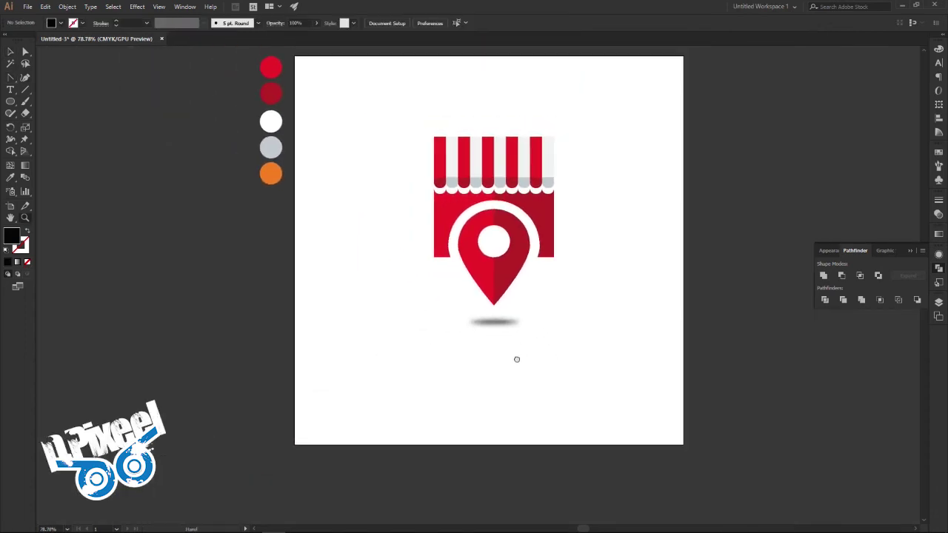
pyautogui.moveTo(538, 354); pyautogui.dragTo(408, 381)
pyautogui.click(372, 361)
pyautogui.click(412, 407)
pyautogui.click(373, 366)
pyautogui.moveTo(362, 359); pyautogui.dragTo(361, 360)
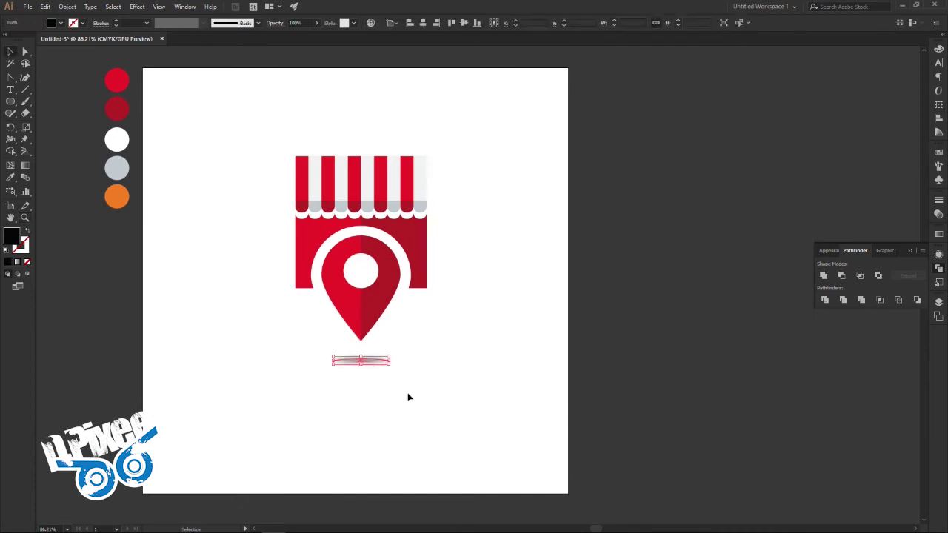
# Set the shadow's transparency to Multiply blend mode at 50% opacity.
pyautogui.click(938, 214)
pyautogui.click(896, 212)
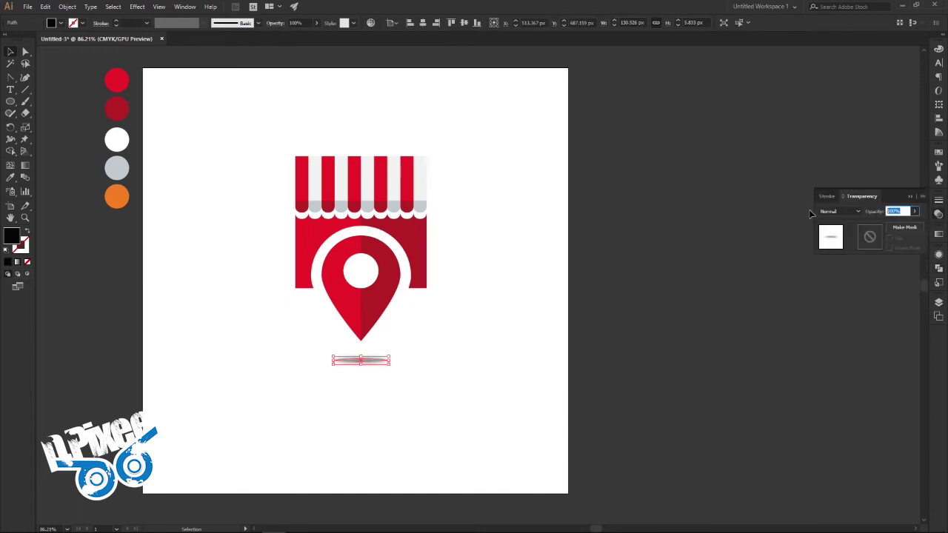
pyautogui.write('30')
pyautogui.press('Return')
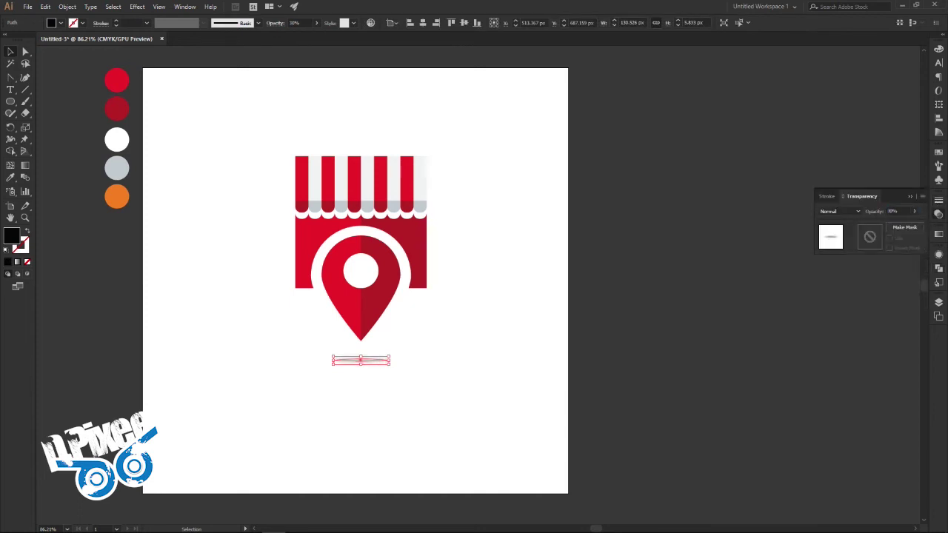
pyautogui.click(825, 213)
pyautogui.click(829, 245)
pyautogui.click(686, 314)
pyautogui.click(356, 363)
pyautogui.click(897, 211)
pyautogui.press('Return')
pyautogui.click(501, 363)
# Squash the shadow vertically into a thin sliver about 4.5 px tall.
pyautogui.press('z')
pyautogui.moveTo(397, 368); pyautogui.dragTo(558, 372)
pyautogui.press('v')
pyautogui.click(388, 348)
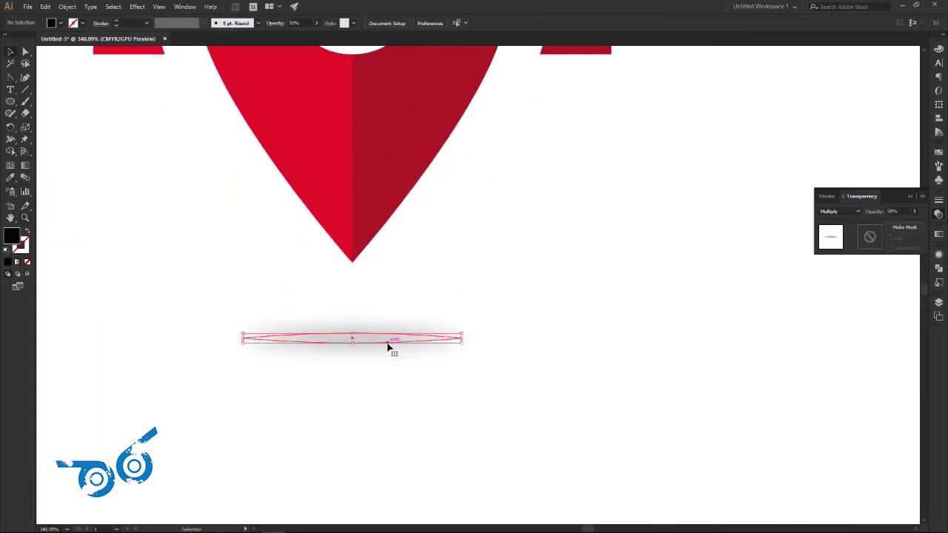
pyautogui.moveTo(353, 334); pyautogui.dragTo(352, 337)
# Change the shadow's Gaussian Blur radius to about 8.2 px.
pyautogui.click(940, 254)
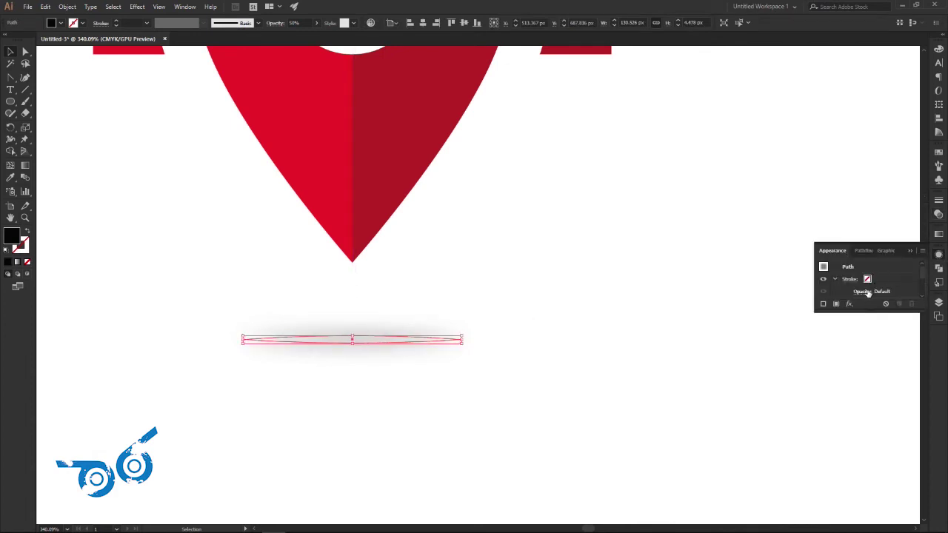
pyautogui.click(856, 281)
pyautogui.click(667, 150)
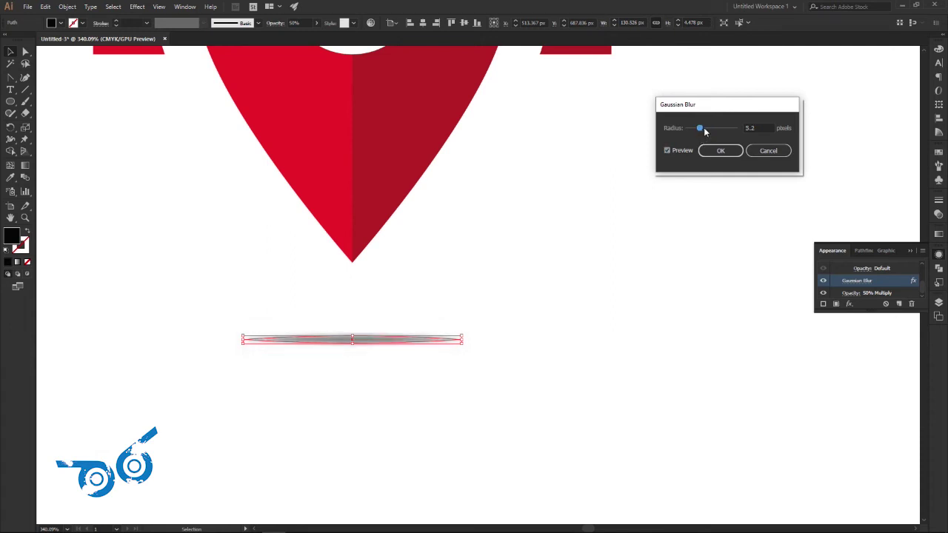
pyautogui.moveTo(704, 131); pyautogui.dragTo(707, 130)
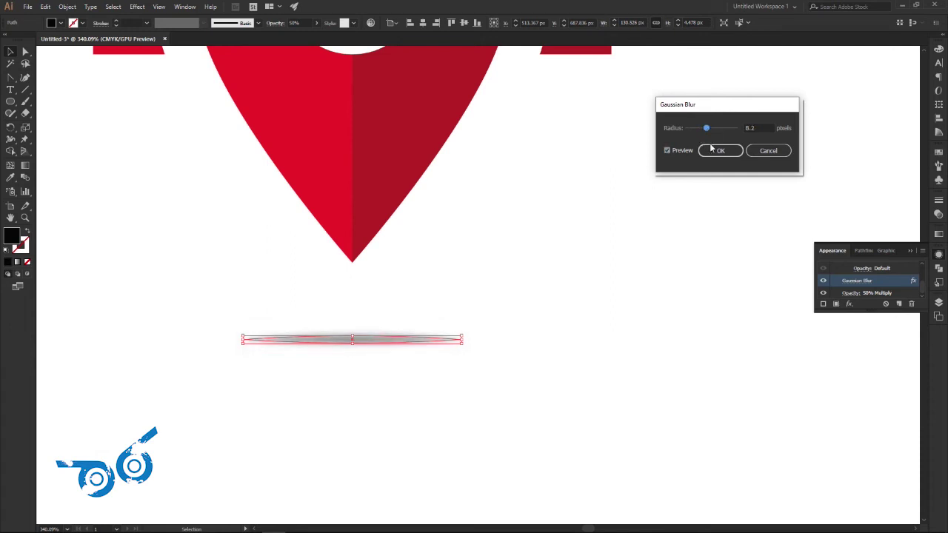
pyautogui.click(719, 151)
# Fit the artboard in view and marquee-select every part of the icon.
pyautogui.click(660, 271)
pyautogui.press('z')
pyautogui.hotkey('ctrl', '0')
pyautogui.moveTo(479, 331); pyautogui.dragTo(436, 359)
pyautogui.press('v')
pyautogui.moveTo(568, 120); pyautogui.dragTo(304, 403)
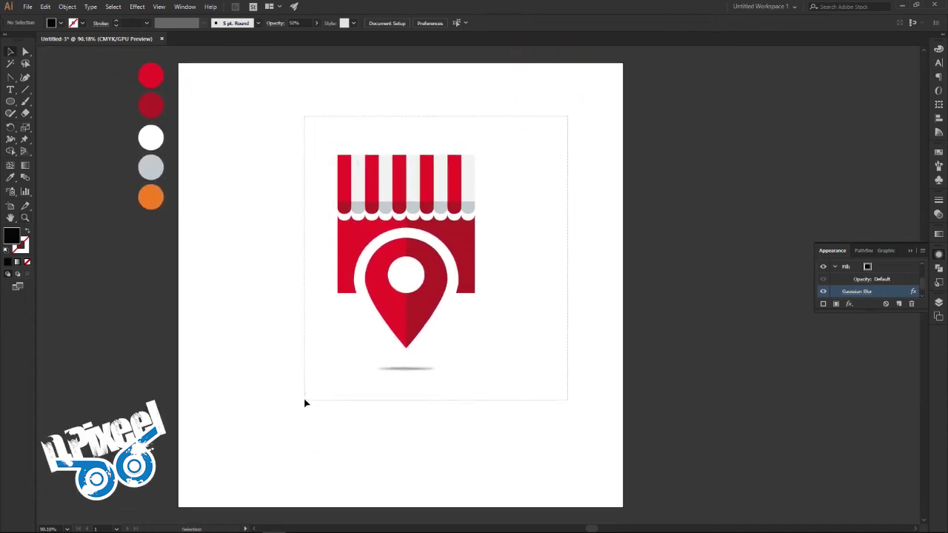
# Group the awning, pin and shadow, then scale the group up slightly.
pyautogui.rightClick(394, 297)
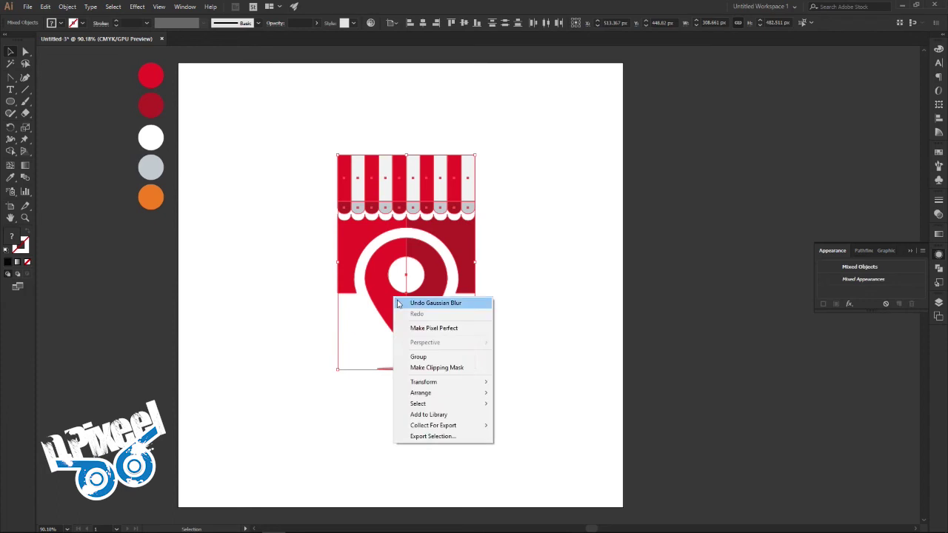
pyautogui.click(418, 356)
pyautogui.moveTo(474, 370); pyautogui.dragTo(486, 385)
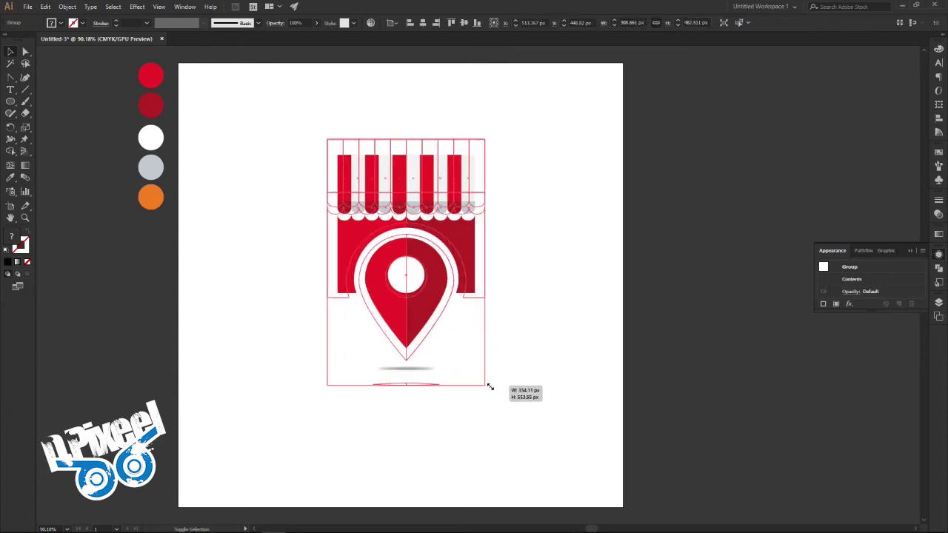
pyautogui.click(523, 367)
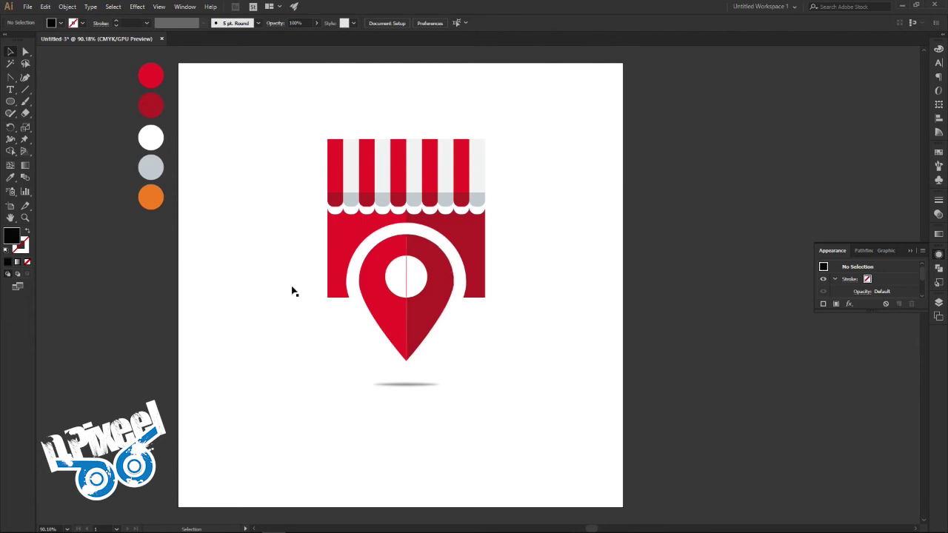
pyautogui.click(10, 90)
# Add the STORE text below the icon, scale it up, and move it under the shadow.
pyautogui.click(348, 462)
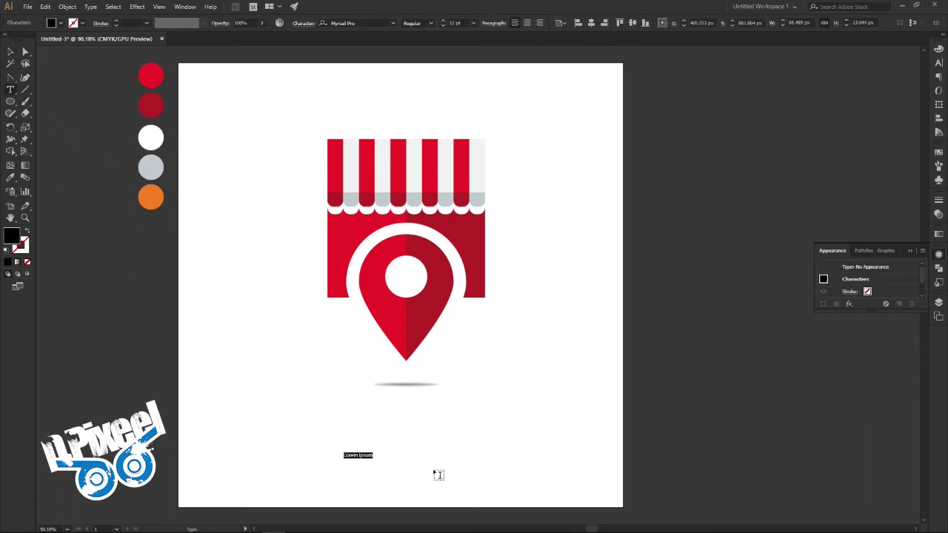
pyautogui.press('BackSpace')
pyautogui.write('STORE')
pyautogui.click(11, 53)
pyautogui.moveTo(359, 460); pyautogui.dragTo(454, 501)
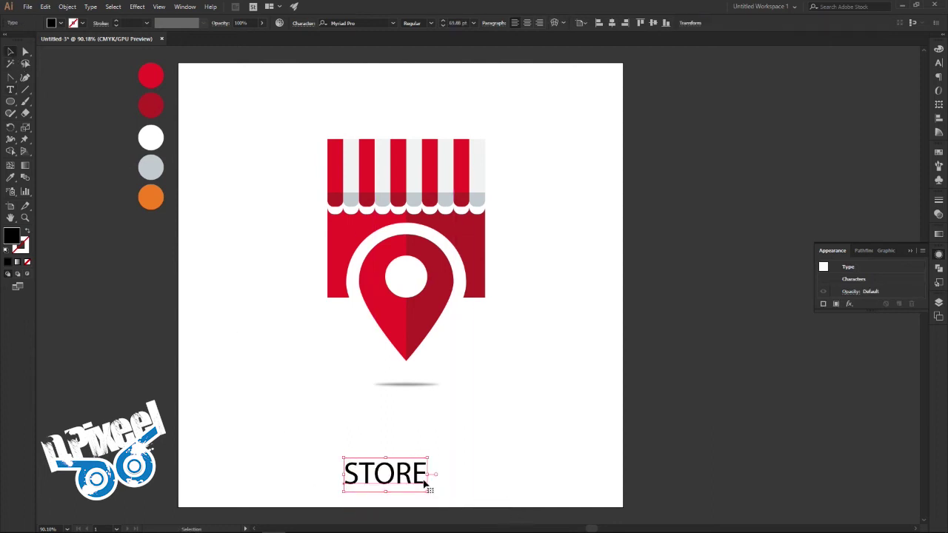
pyautogui.moveTo(409, 479); pyautogui.dragTo(401, 440)
# Set the STORE text's font to AvantGarde-Book.
pyautogui.click(363, 23)
pyautogui.write('Niagara Solid')
pyautogui.press('Down')
pyautogui.press('Down')
pyautogui.press('Down')
pyautogui.press('Down')
pyautogui.press('Down')
pyautogui.press('Down')
pyautogui.press('Down')
pyautogui.press('Down')
pyautogui.press('Down')
pyautogui.press('Down')
pyautogui.press('Down')
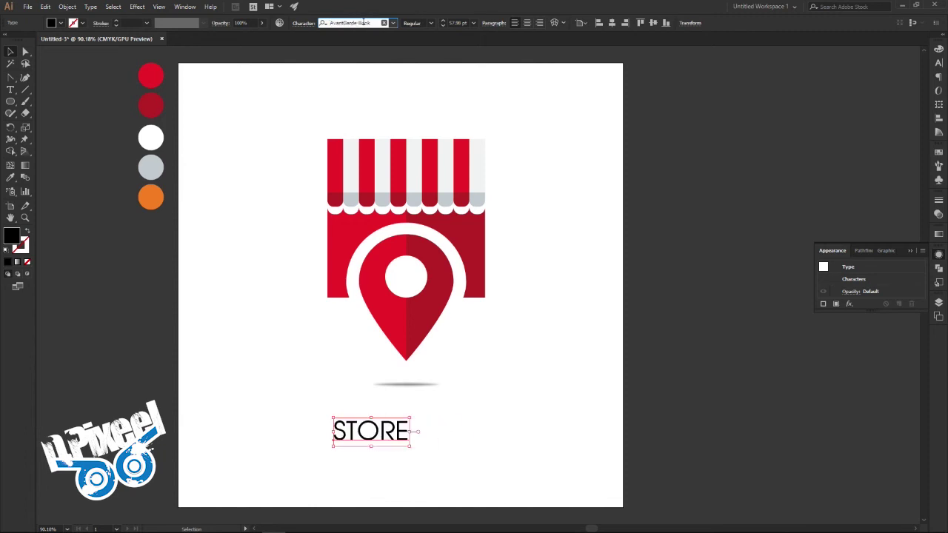
pyautogui.press('Return')
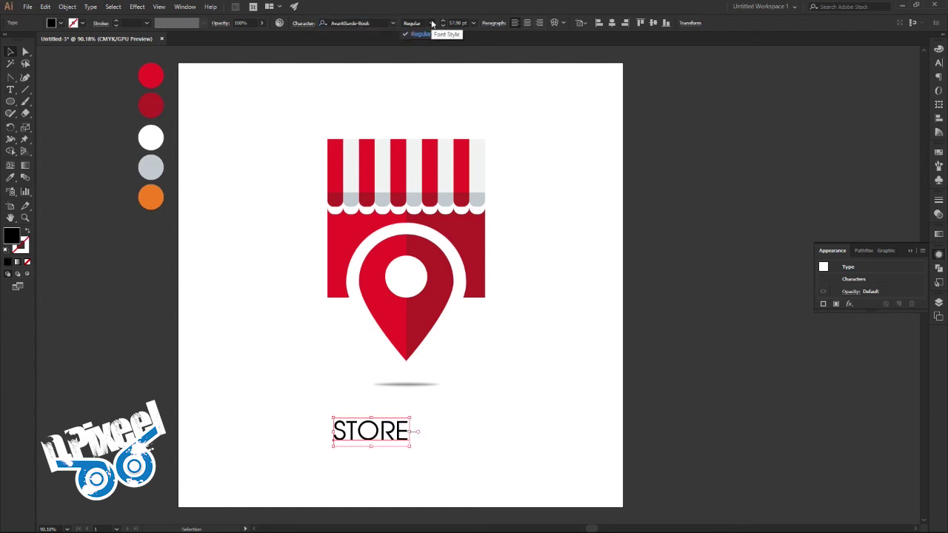
pyautogui.click(541, 163)
pyautogui.click(508, 443)
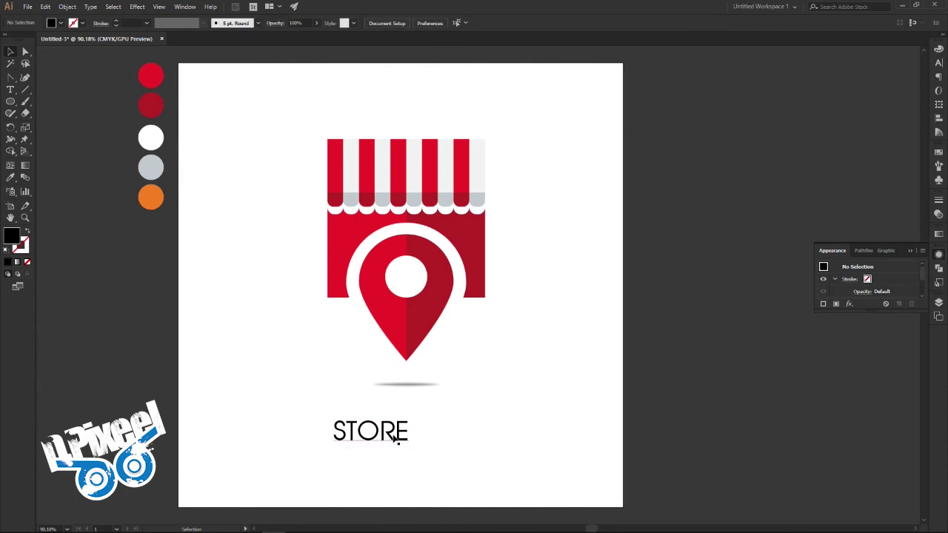
# Duplicate STORE beside itself and retype the copy as POINT.
pyautogui.moveTo(396, 436); pyautogui.dragTo(387, 436)
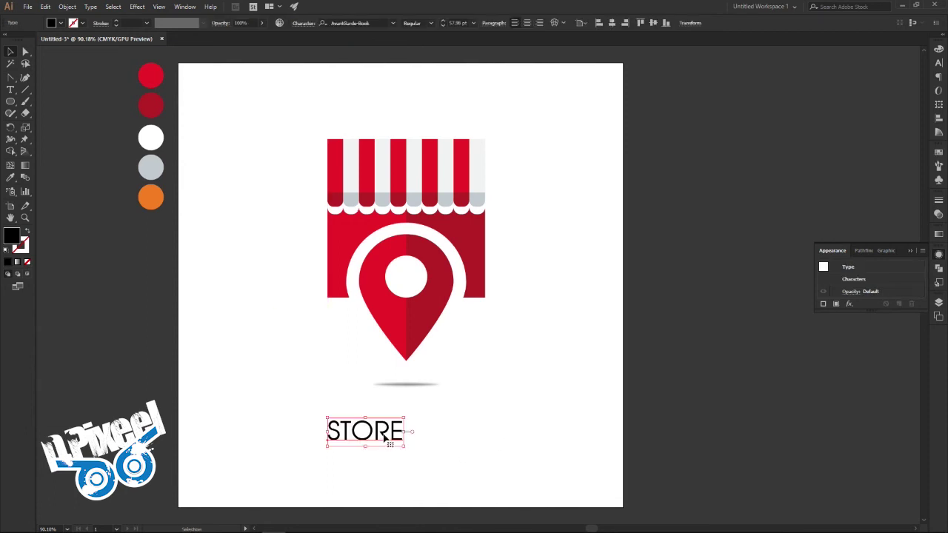
pyautogui.hotkey('ctrl', 'c')
pyautogui.hotkey('ctrl', 'v')
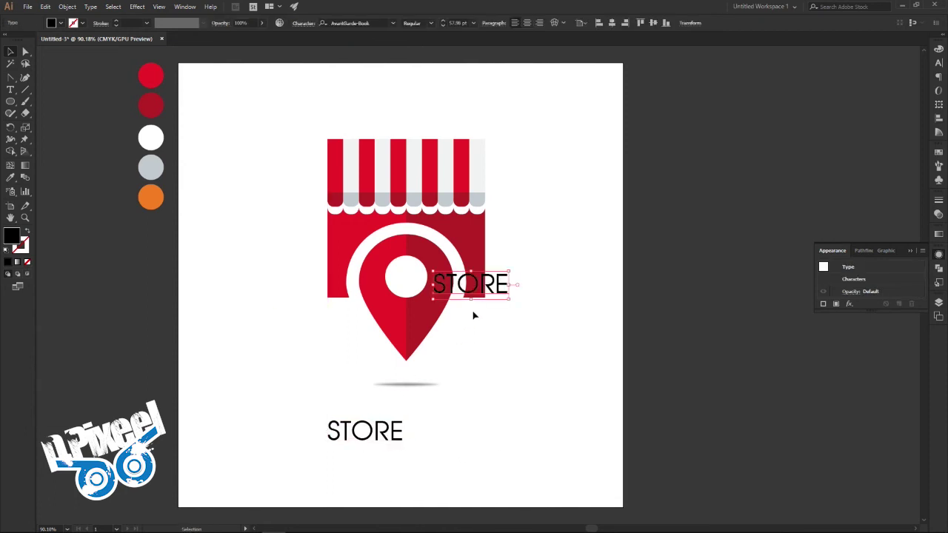
pyautogui.moveTo(466, 294)
pyautogui.mouseDown()
pyautogui.moveTo(454, 441)
pyautogui.moveTo(447, 442)
pyautogui.mouseUp()
pyautogui.press('t')
pyautogui.doubleClick(486, 431)
pyautogui.write('POINT')
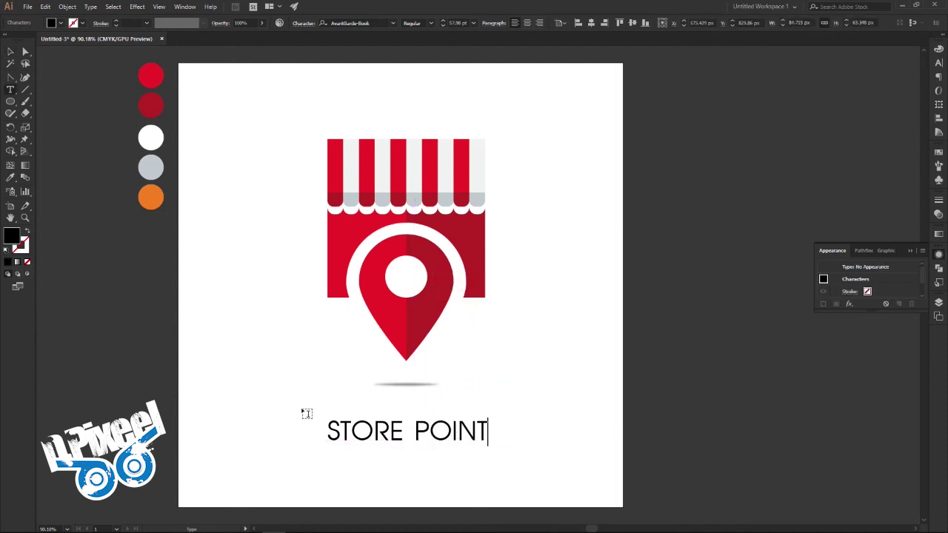
pyautogui.click(11, 53)
# Try then remove a stroke on STORE, and move POINT left to close the gap.
pyautogui.click(365, 431)
pyautogui.click(117, 21)
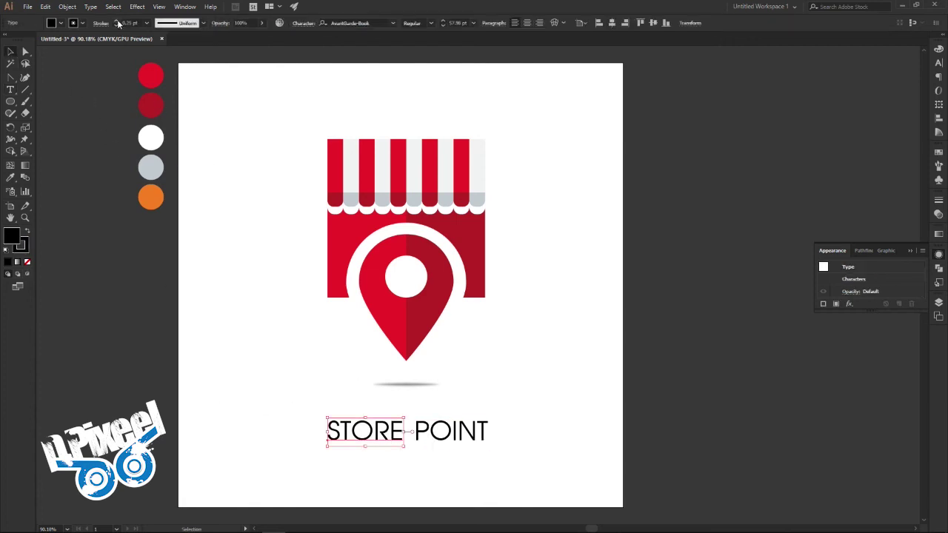
pyautogui.click(117, 21)
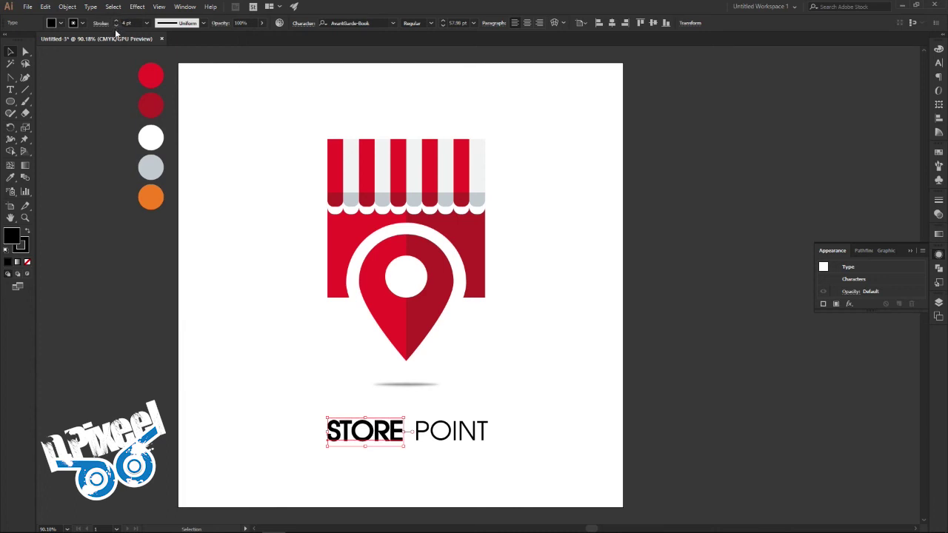
pyautogui.click(116, 26)
pyautogui.click(115, 26)
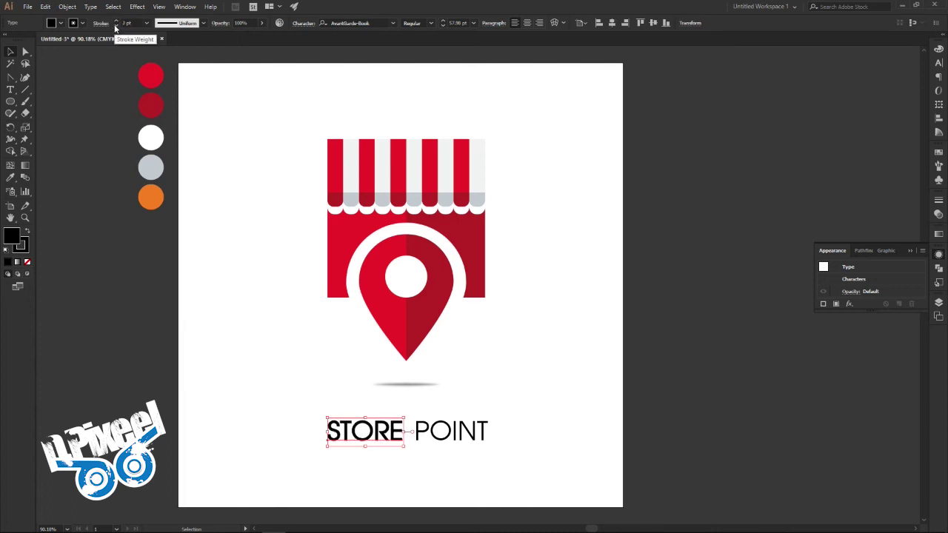
pyautogui.click(116, 26)
pyautogui.click(542, 382)
pyautogui.moveTo(459, 435); pyautogui.dragTo(453, 440)
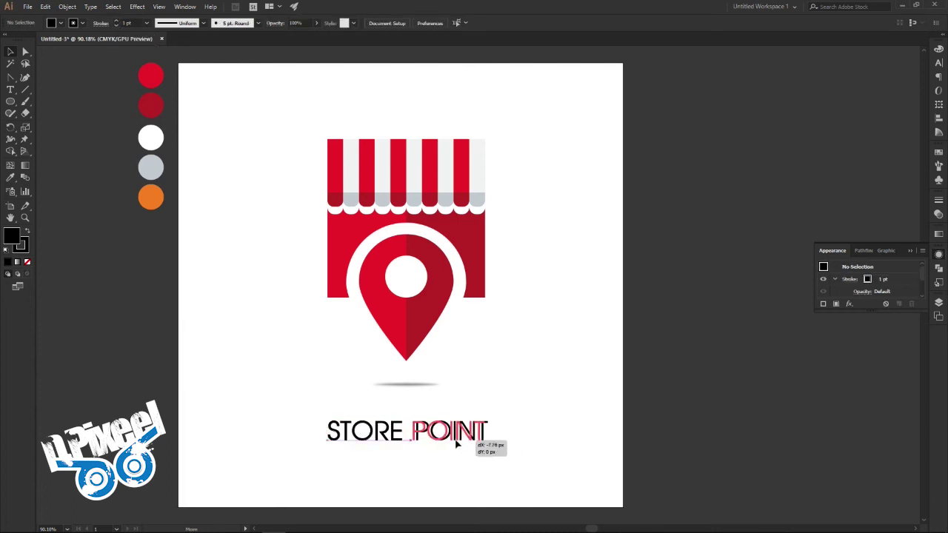
pyautogui.click(469, 467)
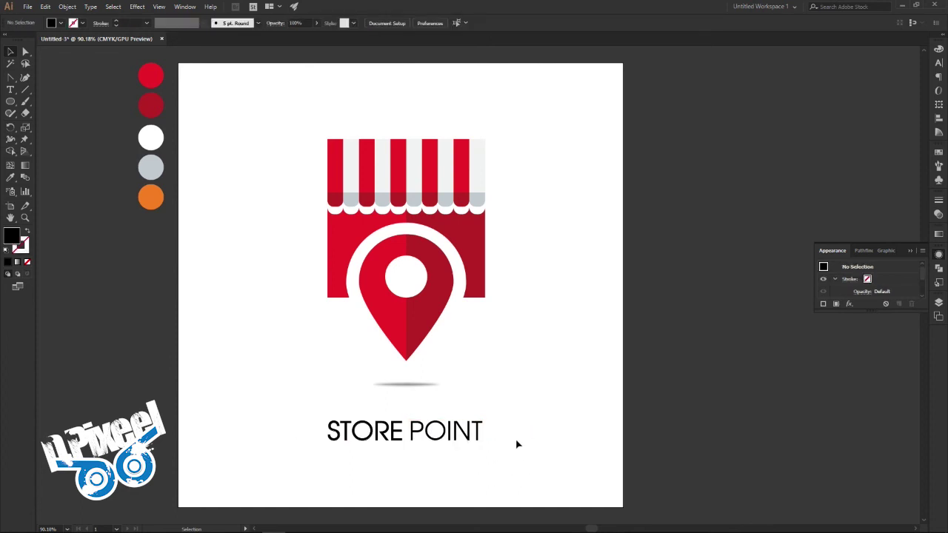
pyautogui.click(471, 438)
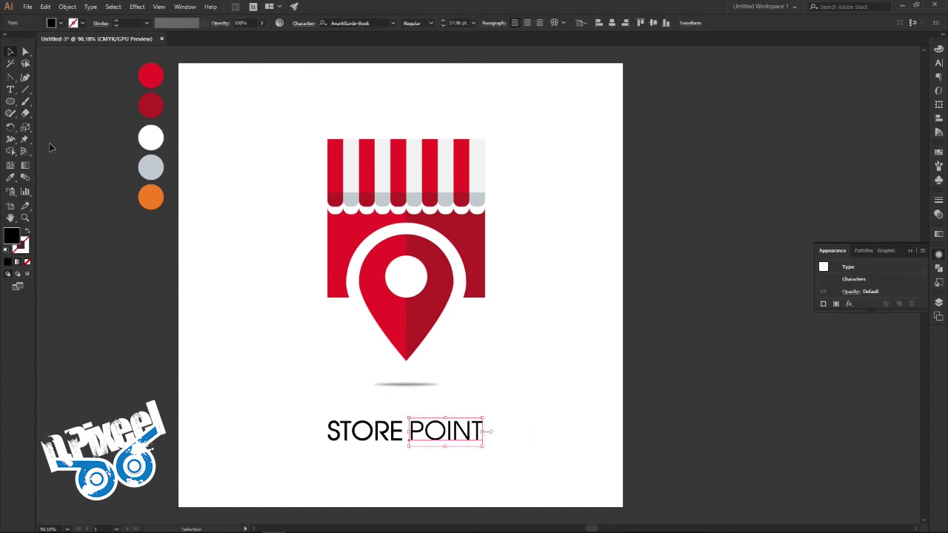
# Recolour POINT slate grey-blue (8197a5), starting from the sampled grey swatch.
pyautogui.click(11, 178)
pyautogui.click(150, 167)
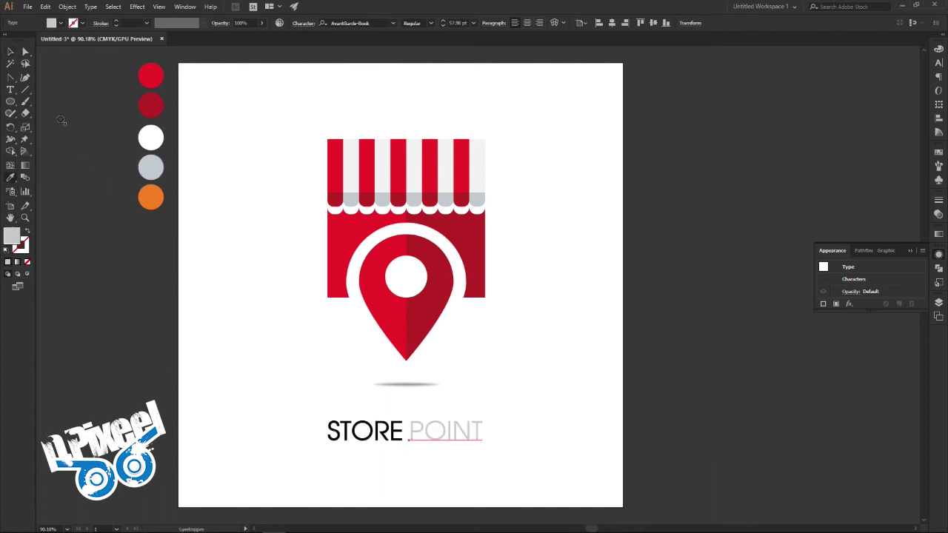
pyautogui.click(12, 53)
pyautogui.doubleClick(12, 237)
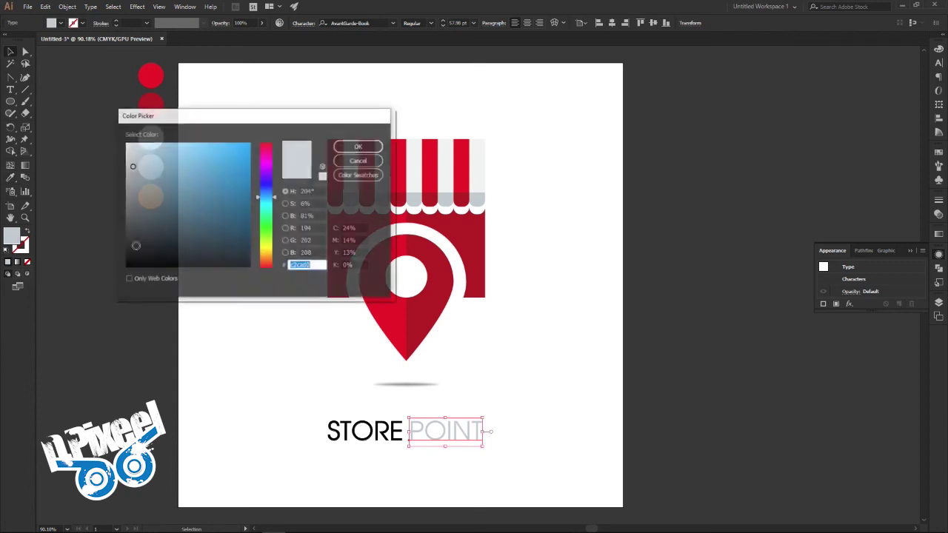
pyautogui.click(132, 184)
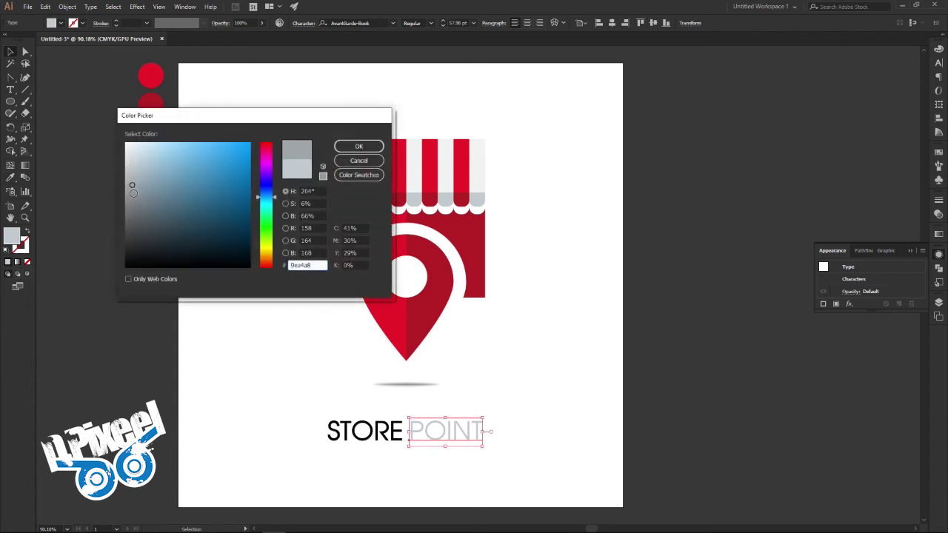
pyautogui.click(152, 187)
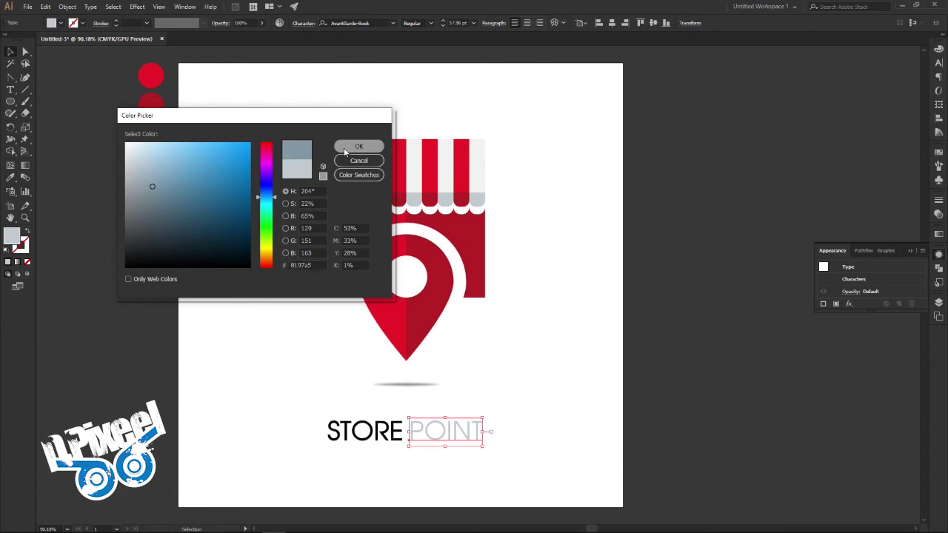
pyautogui.click(359, 146)
pyautogui.doubleClick(16, 238)
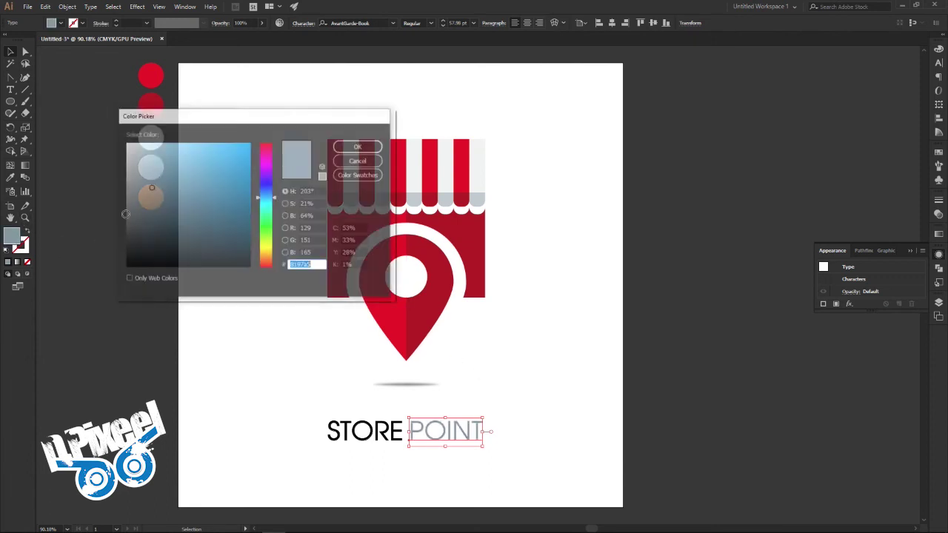
pyautogui.click(166, 200)
pyautogui.click(342, 151)
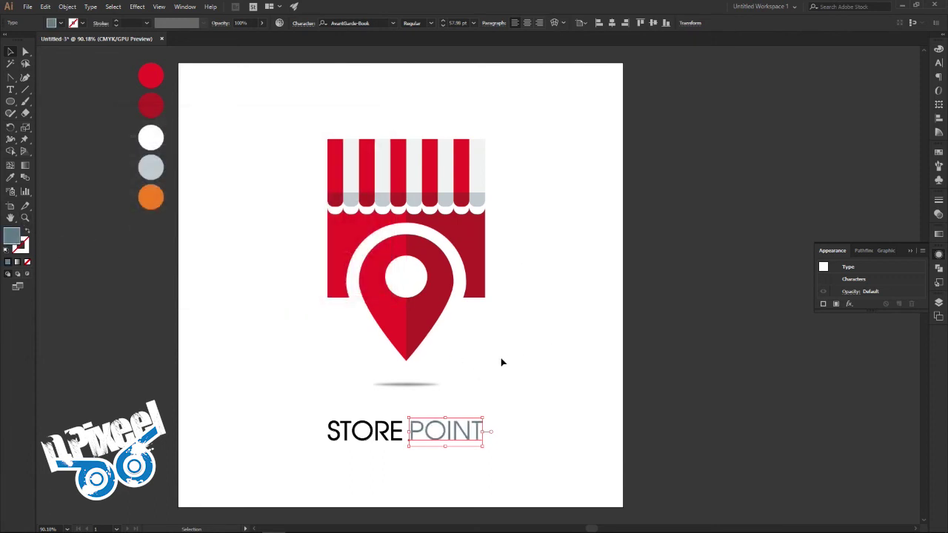
# Colour STORE with the icon's dark red sampled from the swatch circle.
pyautogui.click(566, 425)
pyautogui.click(391, 440)
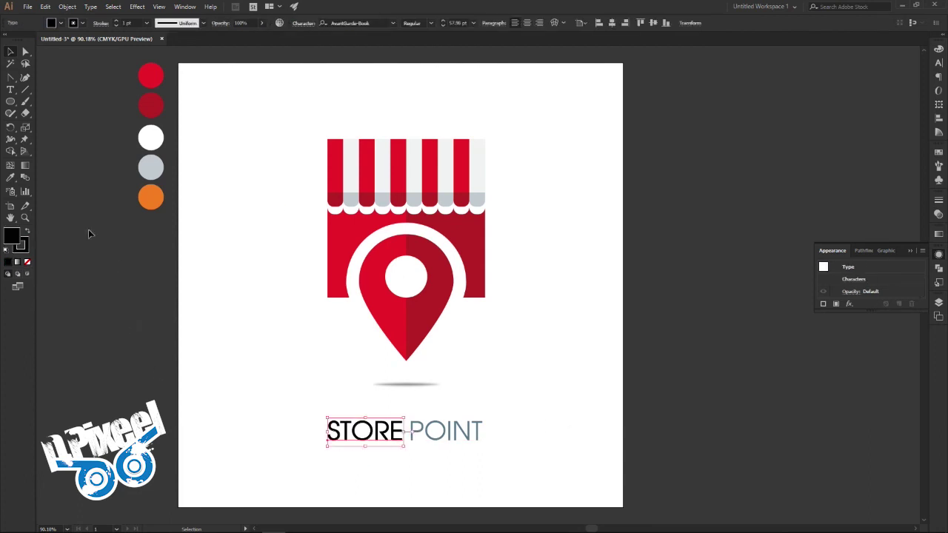
pyautogui.click(11, 177)
pyautogui.click(151, 76)
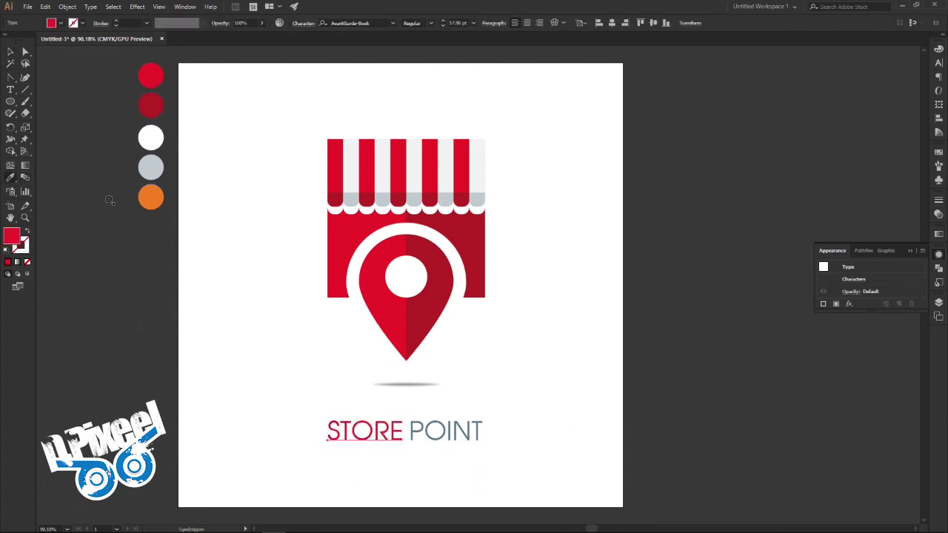
pyautogui.click(152, 105)
pyautogui.click(8, 53)
pyautogui.moveTo(557, 430); pyautogui.dragTo(328, 476)
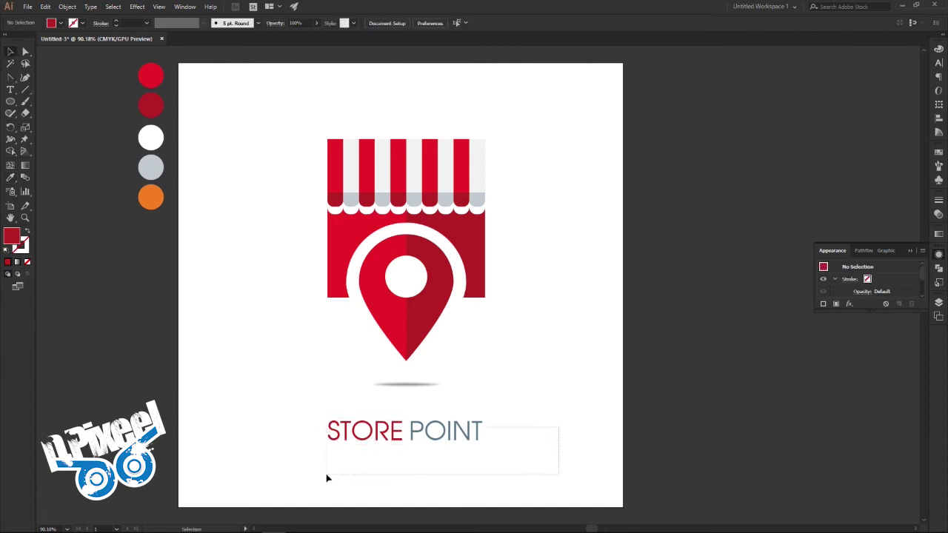
# Convert STORE POINT to outlines and copy STORE's fill hex b62025.
pyautogui.rightClick(388, 443)
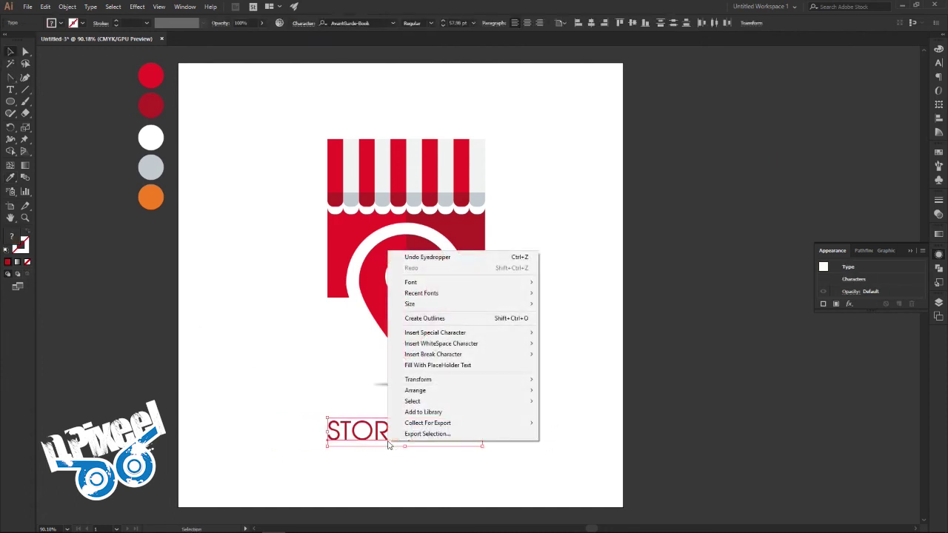
pyautogui.click(477, 319)
pyautogui.click(540, 417)
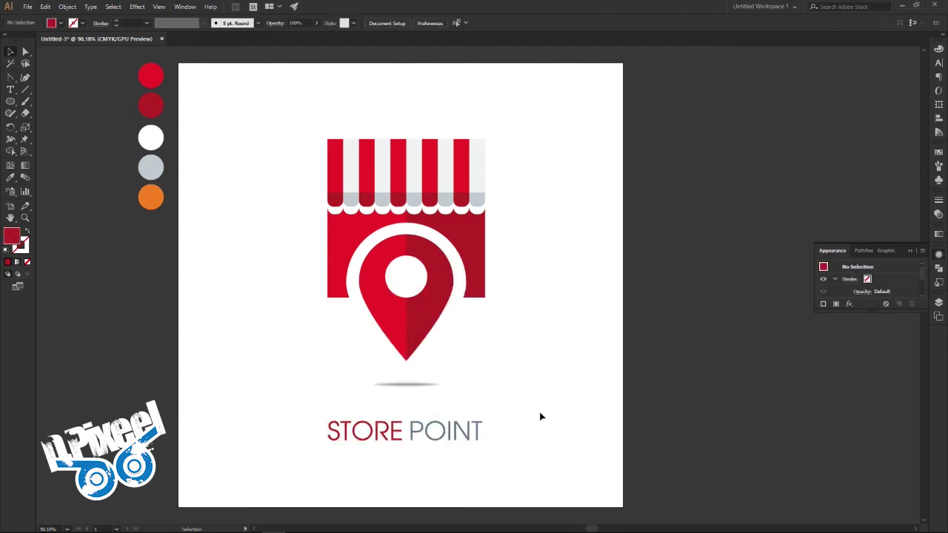
pyautogui.click(400, 432)
pyautogui.doubleClick(13, 239)
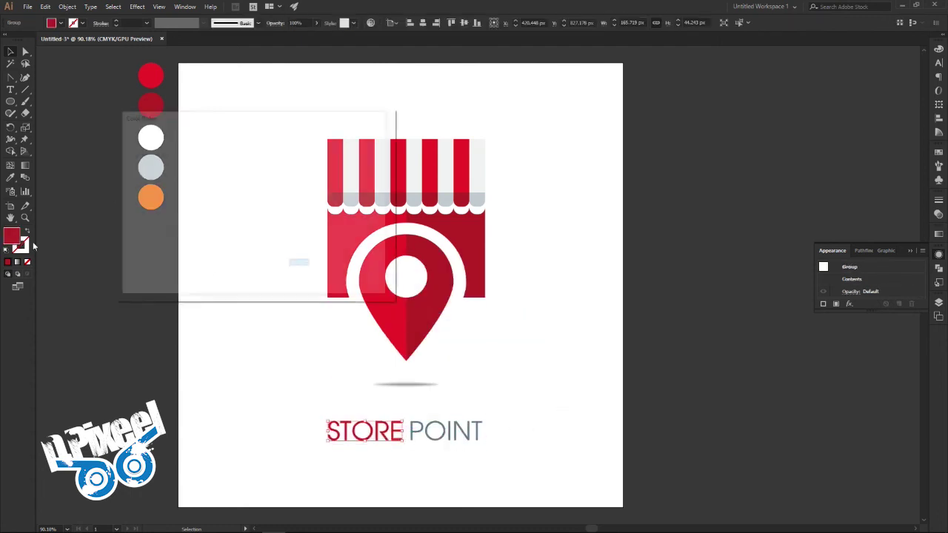
pyautogui.rightClick(310, 264)
pyautogui.click(275, 294)
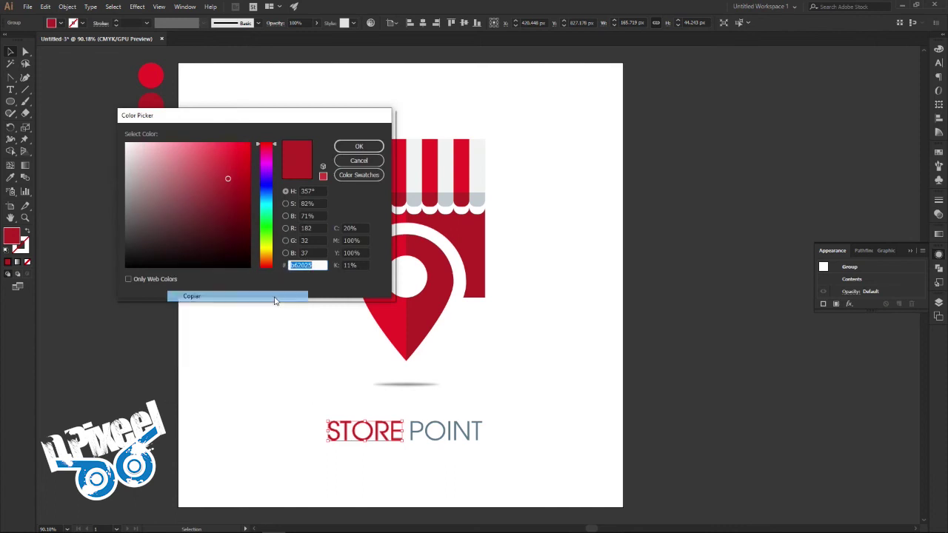
pyautogui.click(359, 146)
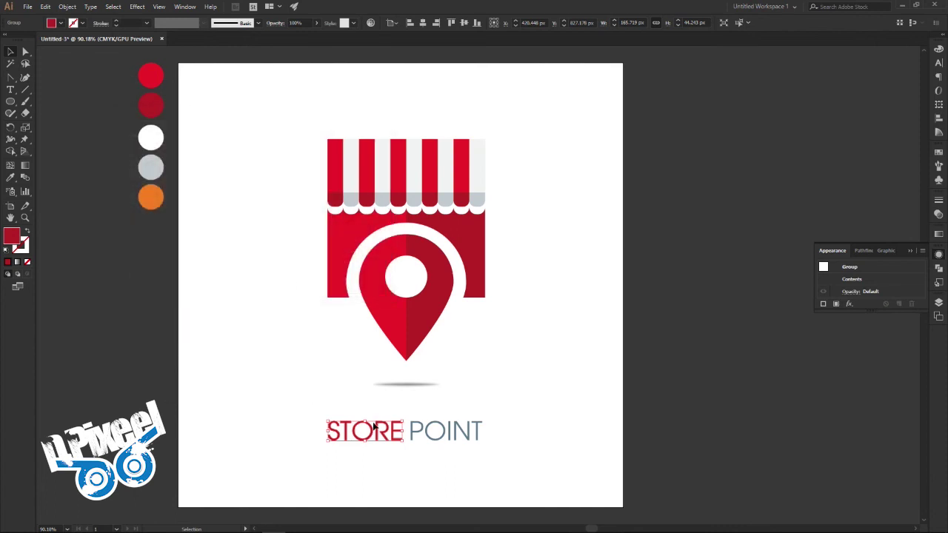
# Give STORE a 0.5 pt stroke coloured b62025 to match its fill.
pyautogui.click(116, 21)
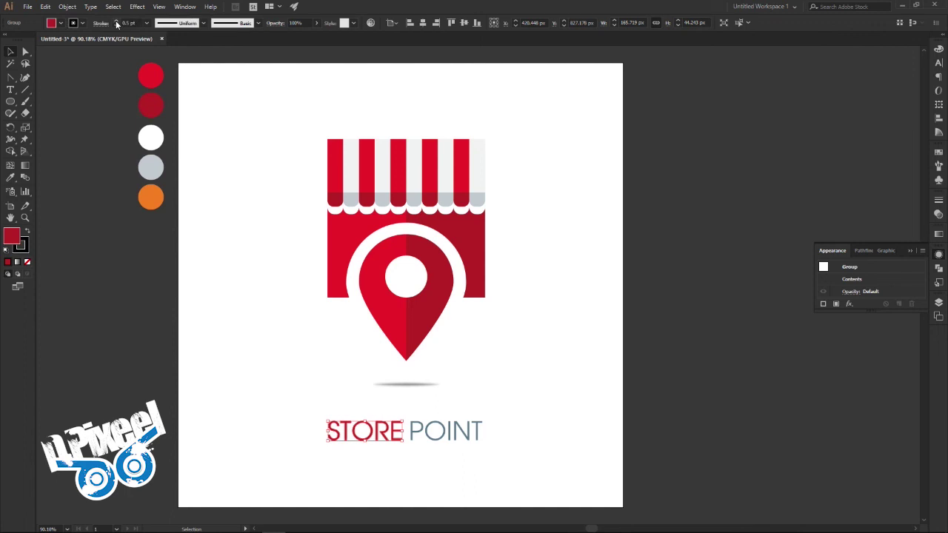
pyautogui.click(25, 245)
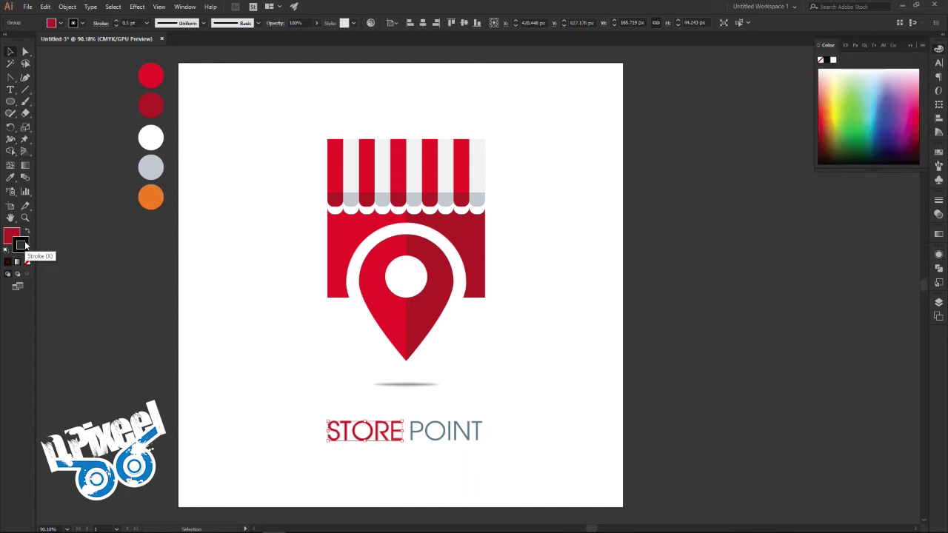
pyautogui.doubleClick(25, 244)
pyautogui.rightClick(300, 264)
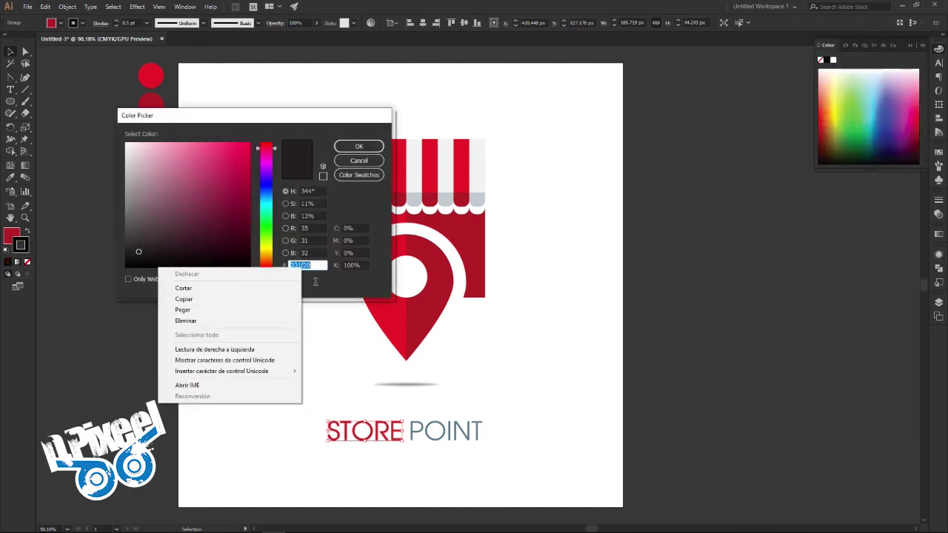
pyautogui.click(281, 309)
pyautogui.press('Return')
pyautogui.click(560, 371)
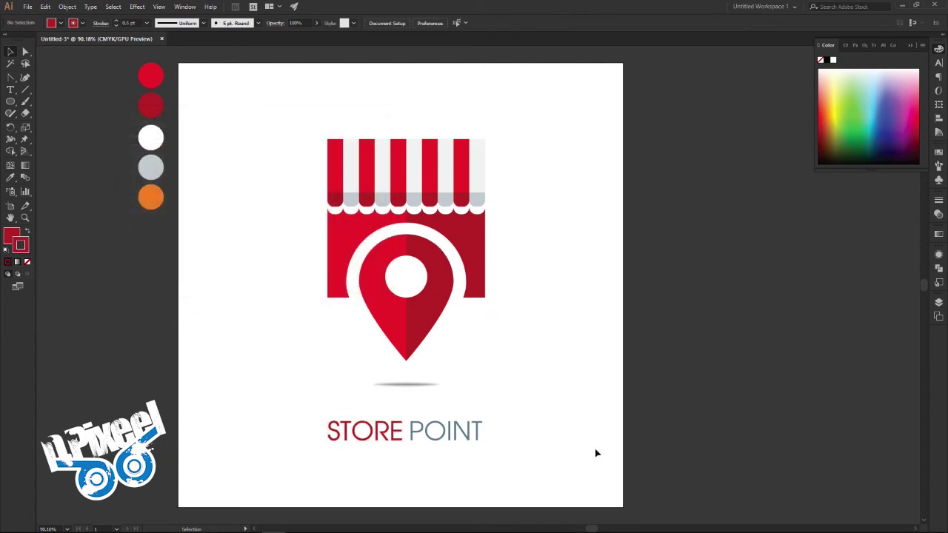
# Group the STORE POINT letters and nudge the wordmark slightly lower.
pyautogui.moveTo(540, 409)
pyautogui.mouseDown()
pyautogui.moveTo(444, 437)
pyautogui.moveTo(467, 423)
pyautogui.moveTo(441, 421)
pyautogui.mouseUp()
pyautogui.click(560, 438)
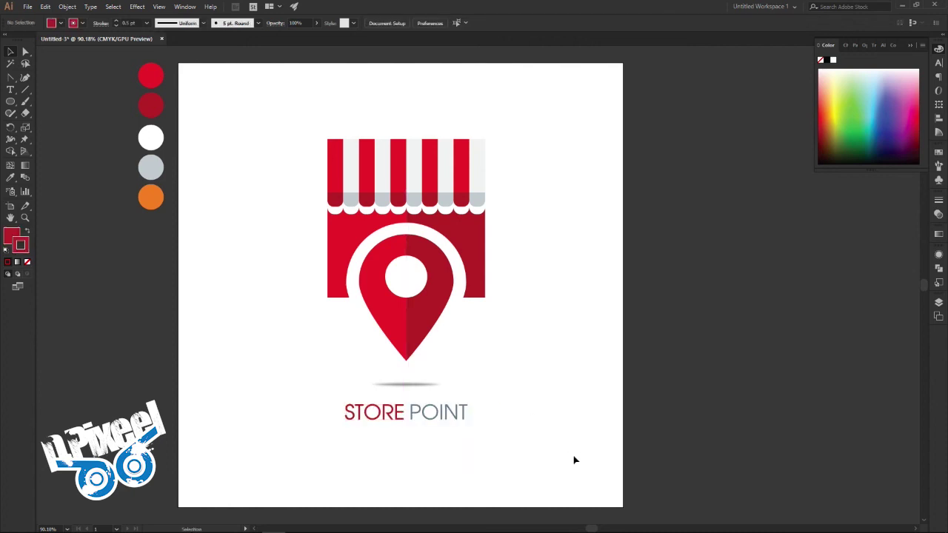
pyautogui.click(427, 419)
pyautogui.click(428, 424)
pyautogui.moveTo(532, 411); pyautogui.dragTo(343, 438)
pyautogui.rightClick(417, 427)
pyautogui.click(404, 325)
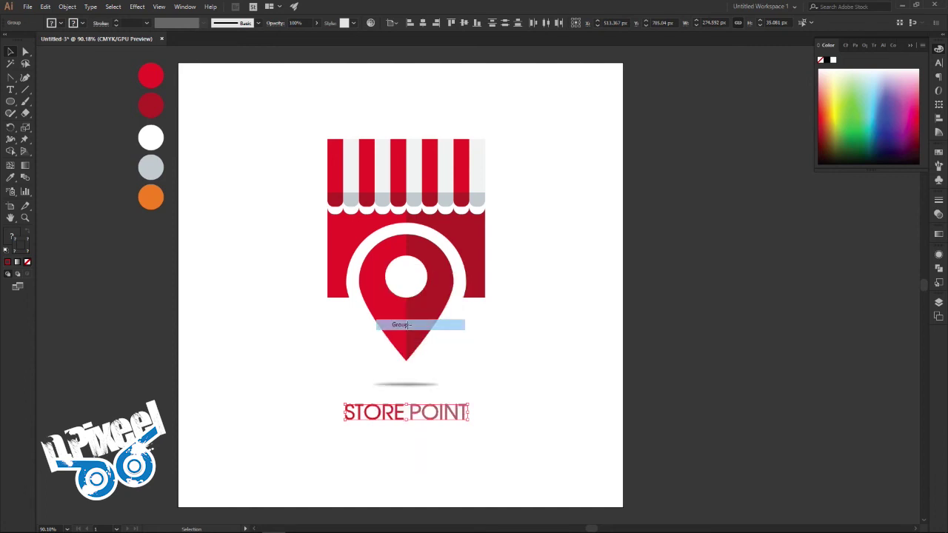
pyautogui.moveTo(433, 421); pyautogui.dragTo(431, 430)
pyautogui.click(612, 470)
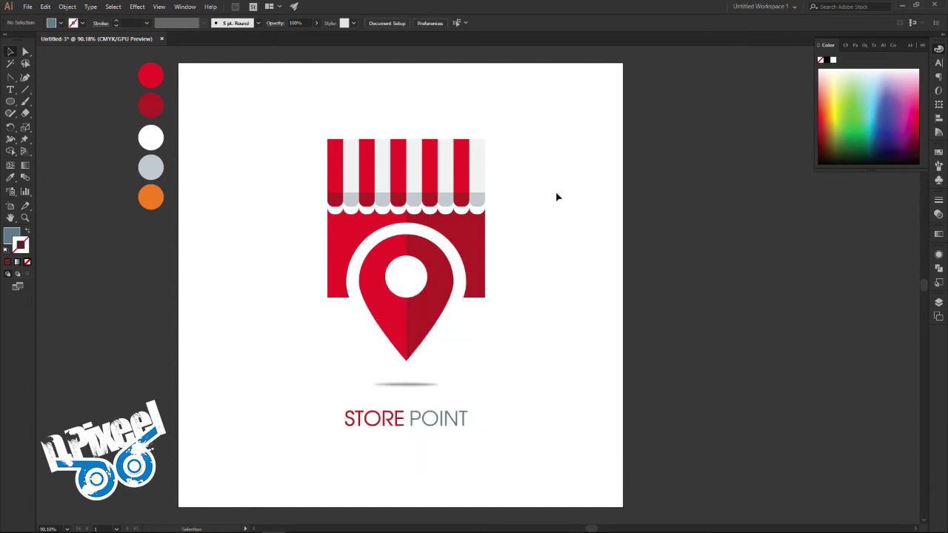
# Group the whole logo with the wordmark and shift it slightly up-left.
pyautogui.moveTo(537, 123); pyautogui.dragTo(323, 426)
pyautogui.rightClick(402, 343)
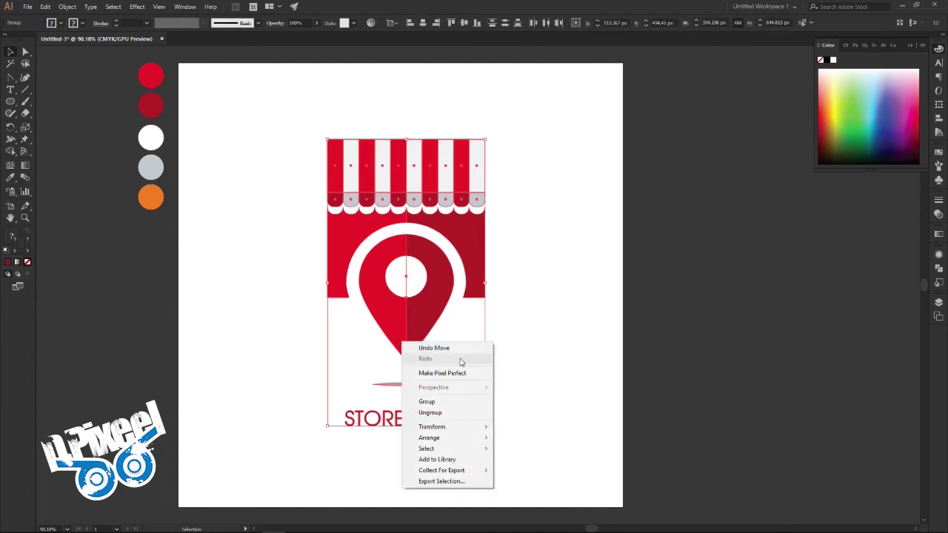
pyautogui.click(463, 405)
pyautogui.moveTo(417, 343); pyautogui.dragTo(405, 331)
pyautogui.click(560, 390)
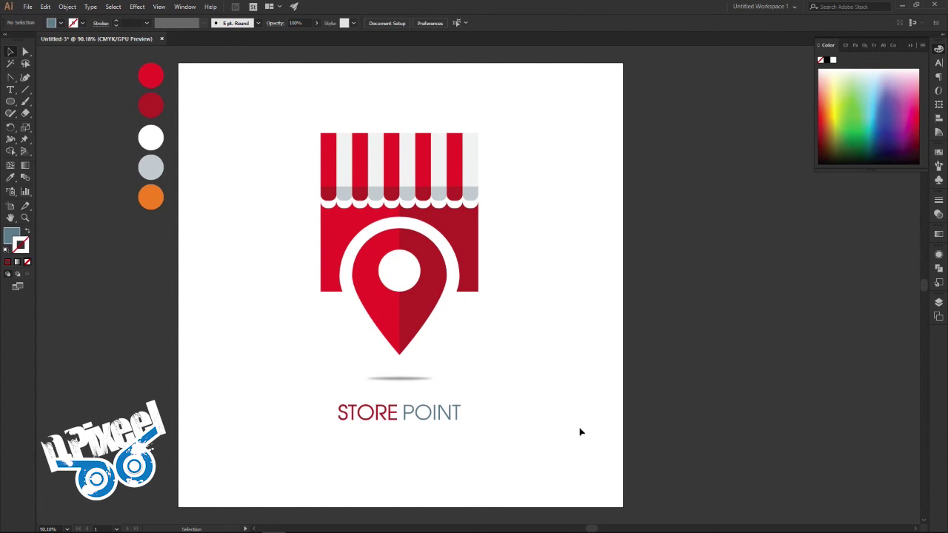
pyautogui.click(10, 89)
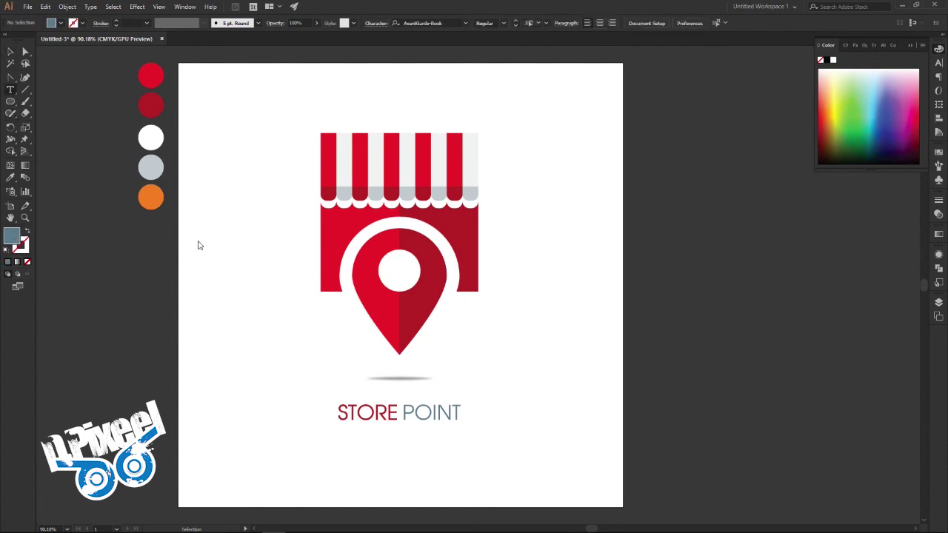
# Draw a dark red bar below the STORE POINT wordmark, sampling the second swatch's red.
pyautogui.moveTo(10, 101); pyautogui.dragTo(44, 102)
pyautogui.click(9, 179)
pyautogui.click(151, 105)
pyautogui.click(10, 104)
pyautogui.moveTo(368, 432); pyautogui.dragTo(430, 442)
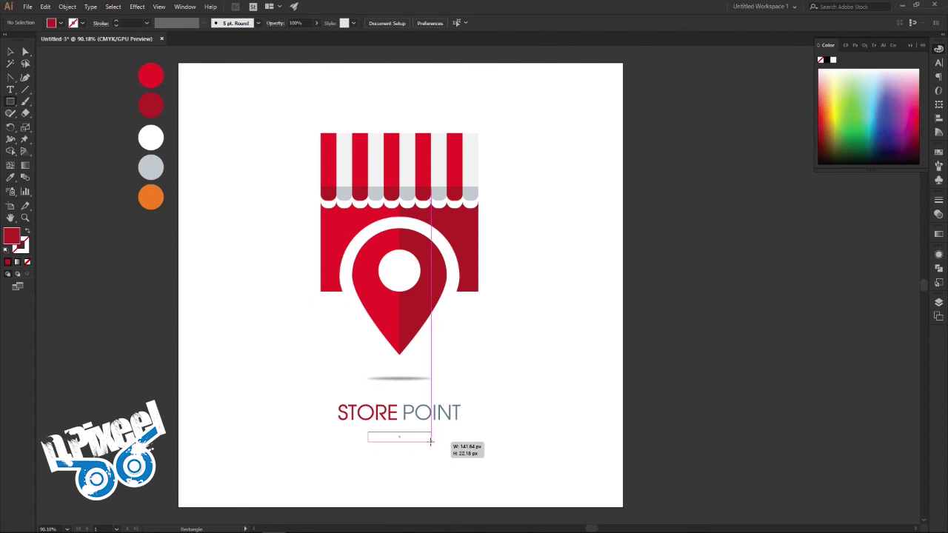
pyautogui.moveTo(430, 439); pyautogui.dragTo(433, 442)
# Round the bar's corners into a pill and move it up closer to the wordmark.
pyautogui.click(10, 51)
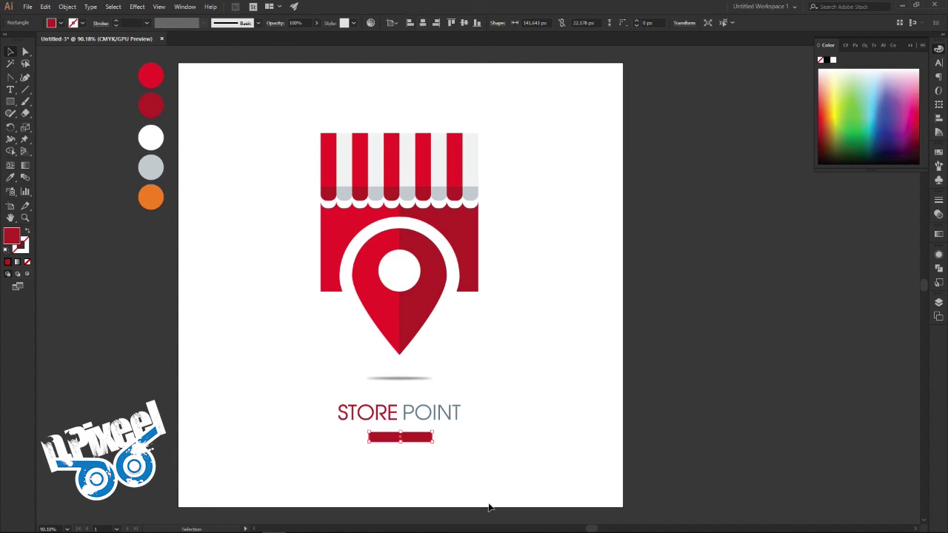
pyautogui.click(25, 51)
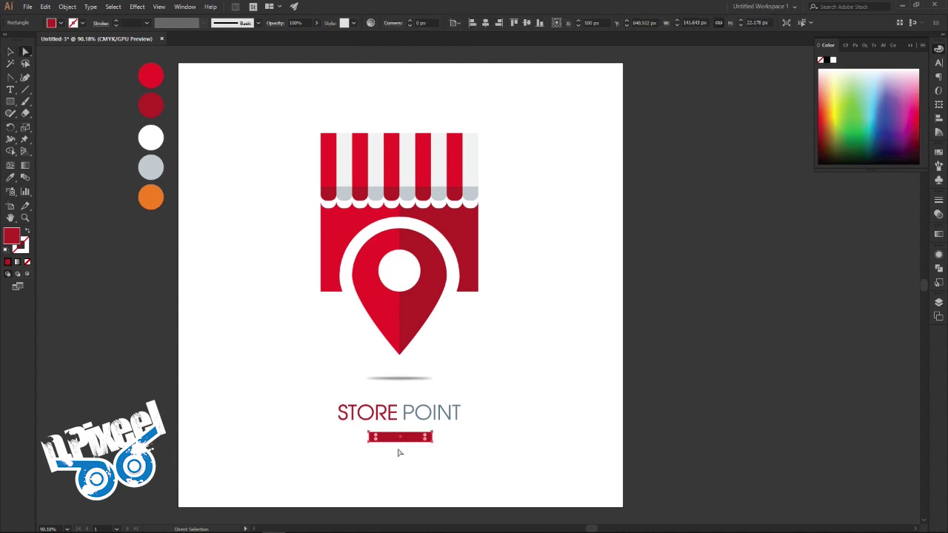
pyautogui.moveTo(378, 437); pyautogui.dragTo(382, 440)
pyautogui.click(11, 51)
pyautogui.click(520, 459)
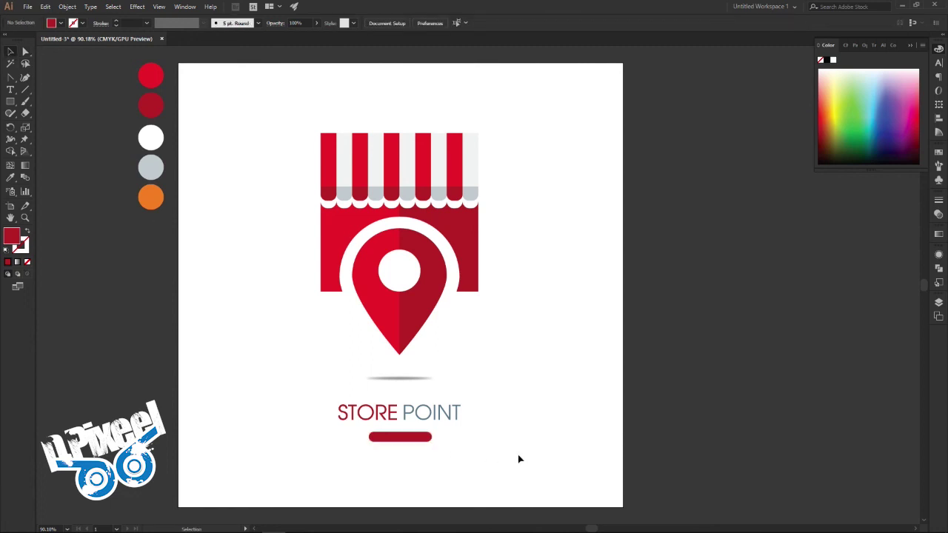
pyautogui.moveTo(380, 438); pyautogui.dragTo(380, 432)
# Centre the red pill under the wordmark and centre the logo group on the artboard.
pyautogui.click(417, 464)
pyautogui.click(423, 435)
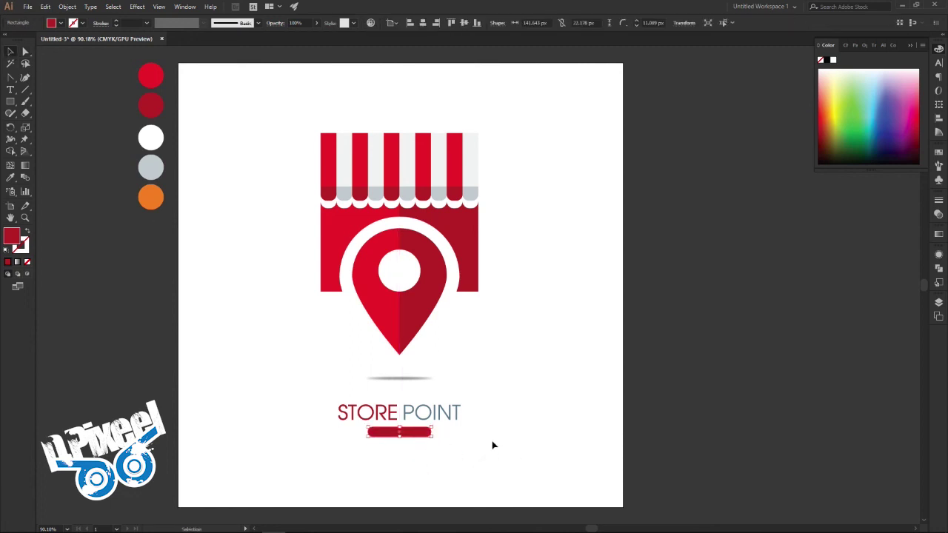
pyautogui.click(425, 21)
pyautogui.click(512, 418)
pyautogui.click(429, 412)
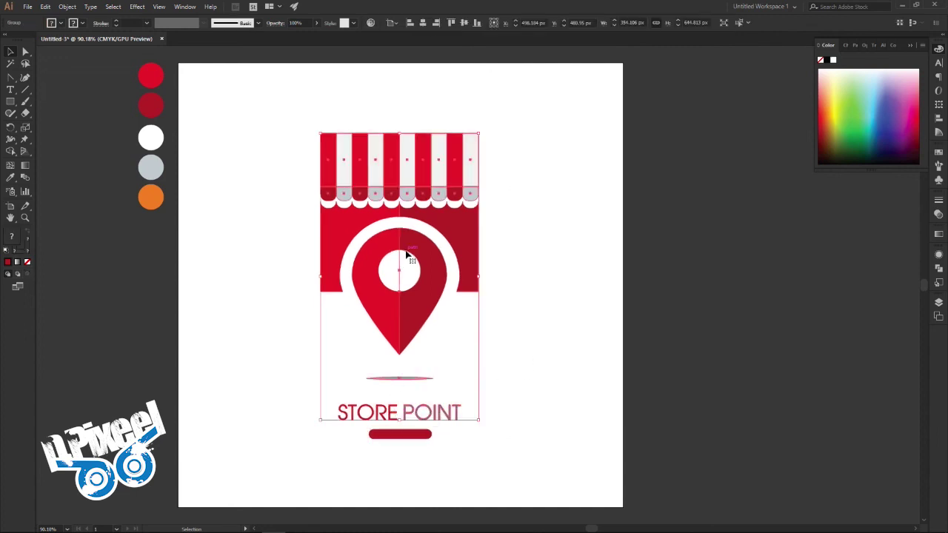
pyautogui.click(424, 22)
pyautogui.click(523, 366)
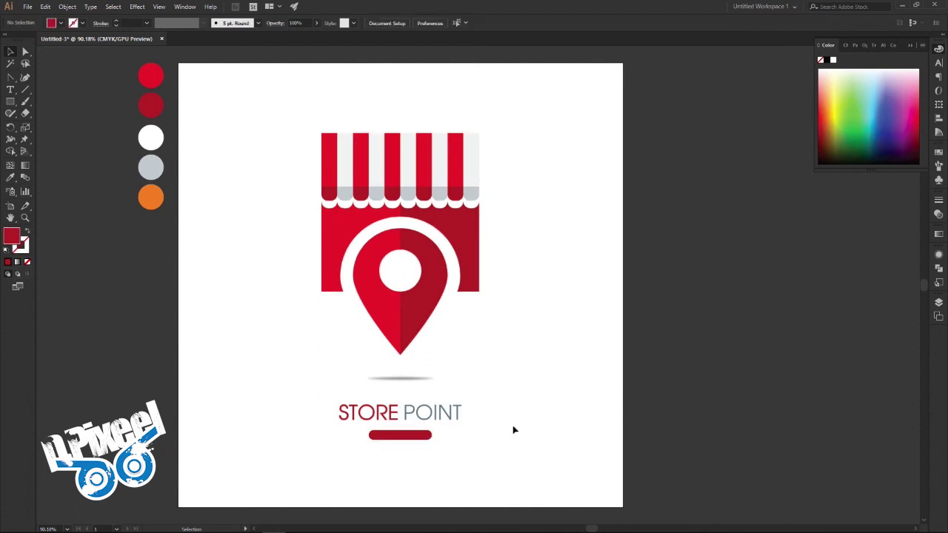
pyautogui.click(10, 90)
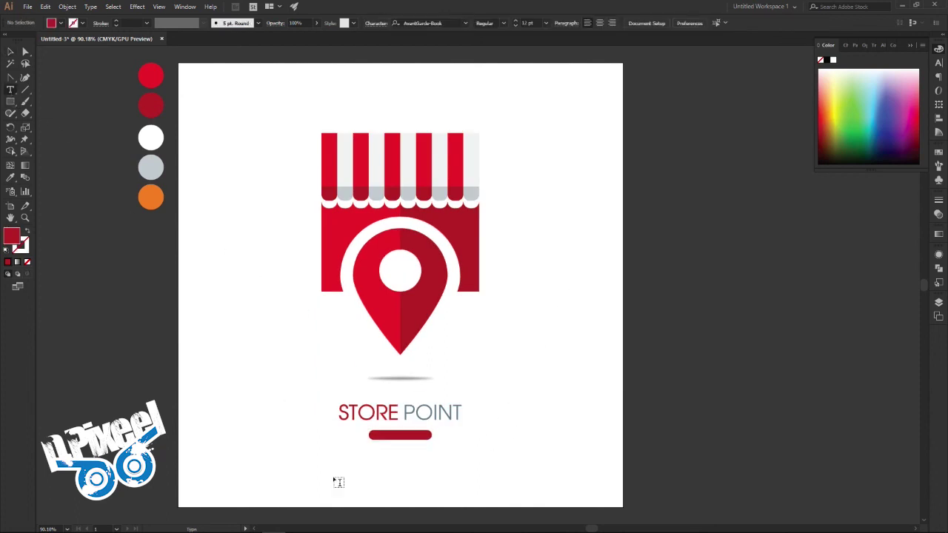
# Add the text 'ONLINE' below the pill at 15 pt with a white fill.
pyautogui.click(363, 482)
pyautogui.write('ONLINE')
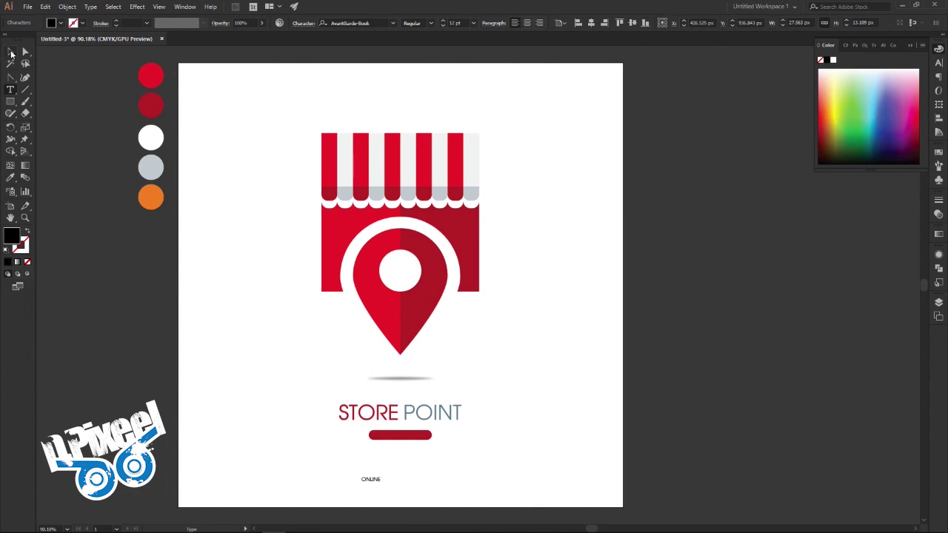
pyautogui.click(11, 52)
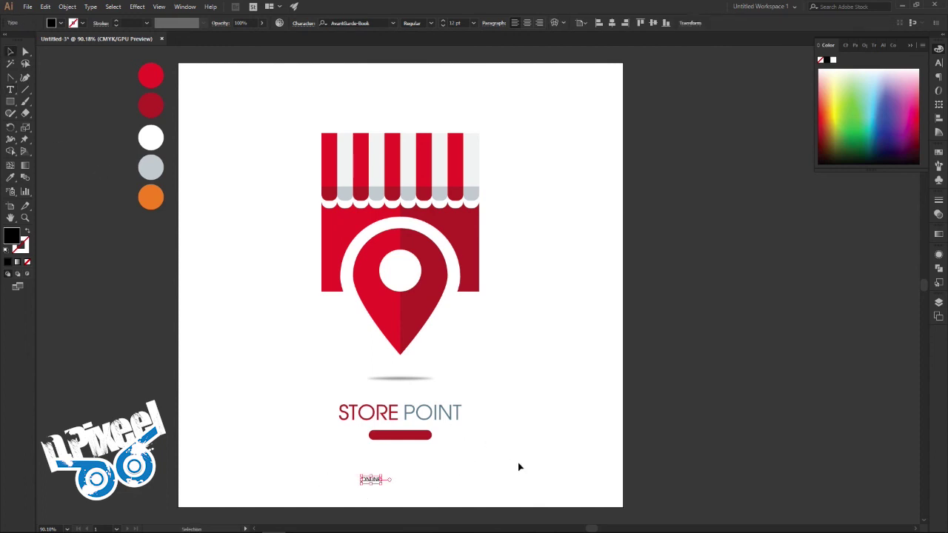
pyautogui.click(443, 23)
pyautogui.click(443, 23)
pyautogui.click(61, 23)
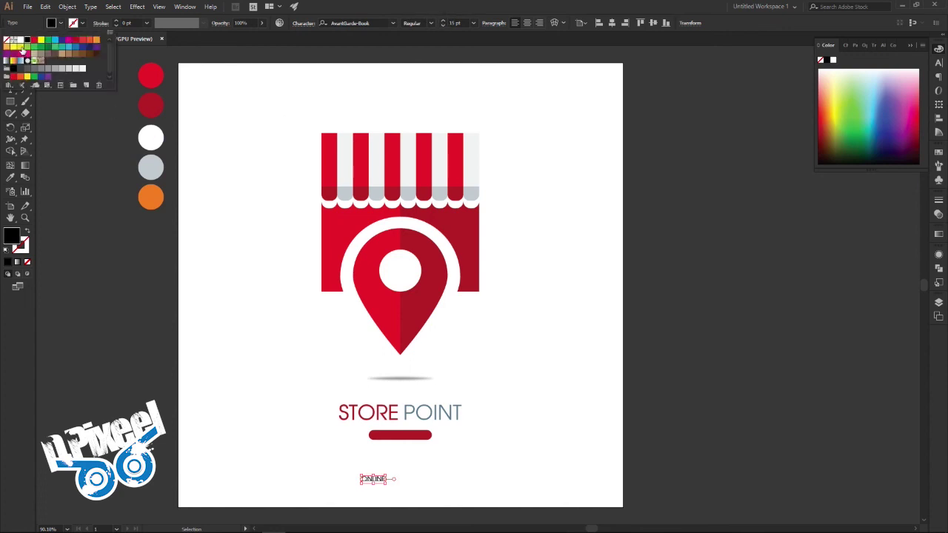
pyautogui.click(21, 45)
pyautogui.press('Escape')
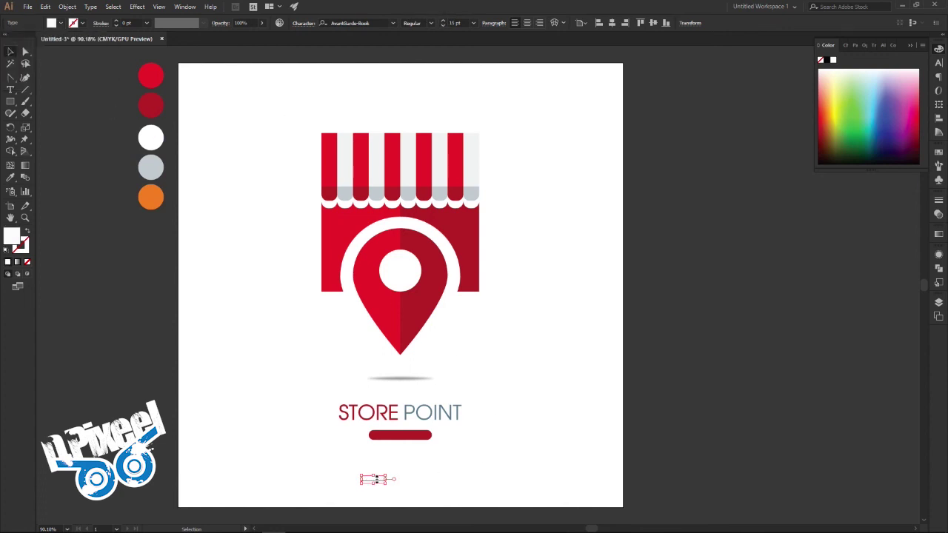
pyautogui.click(433, 479)
pyautogui.click(405, 437)
# Move ONLINE onto the pill and centre it horizontally and vertically, aligned to the selection.
pyautogui.moveTo(395, 448); pyautogui.dragTo(482, 376)
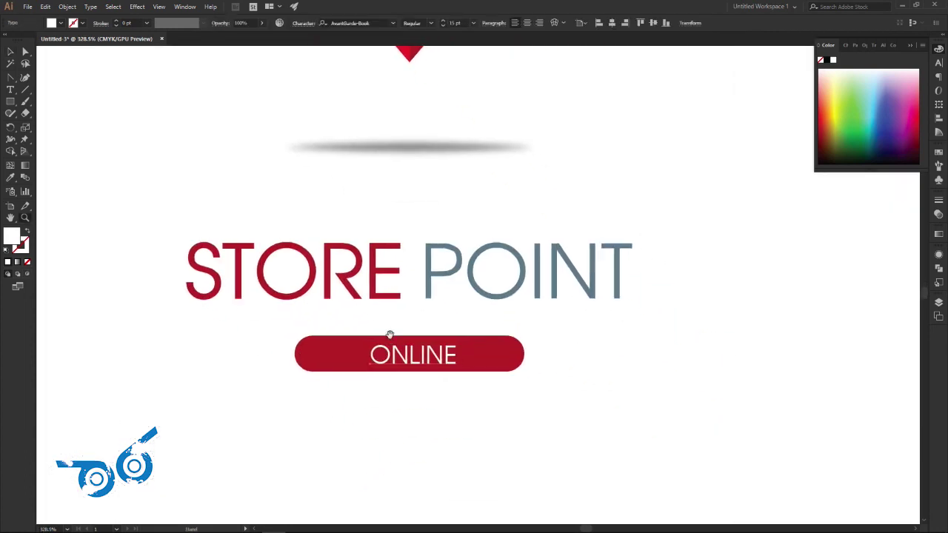
pyautogui.press('v')
pyautogui.moveTo(481, 378); pyautogui.dragTo(453, 373)
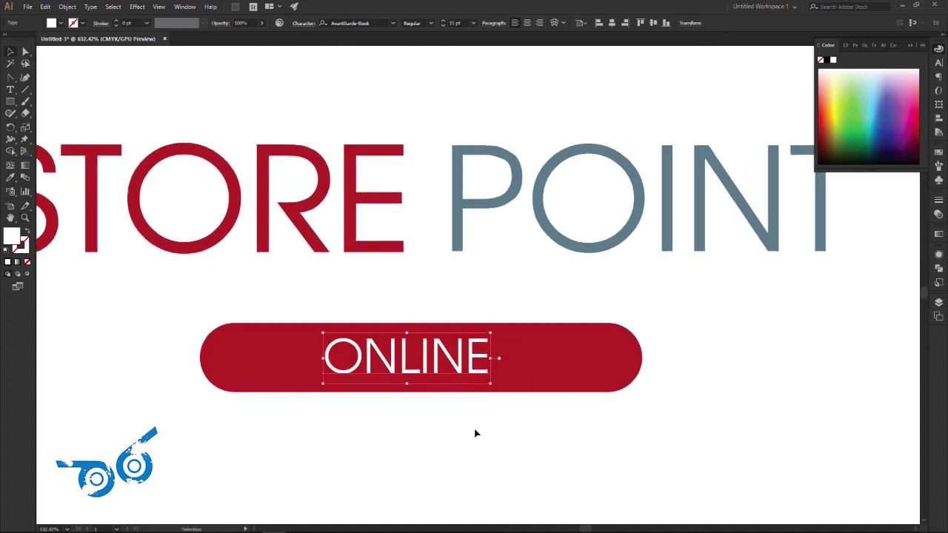
pyautogui.click(430, 23)
pyautogui.click(702, 375)
pyautogui.moveTo(714, 334); pyautogui.dragTo(370, 402)
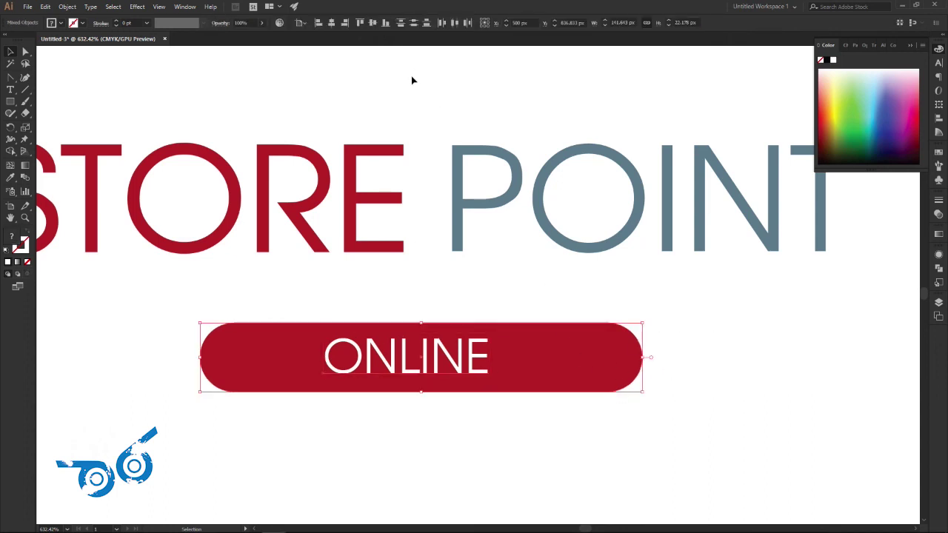
pyautogui.click(299, 23)
pyautogui.click(326, 37)
pyautogui.click(331, 23)
pyautogui.click(372, 23)
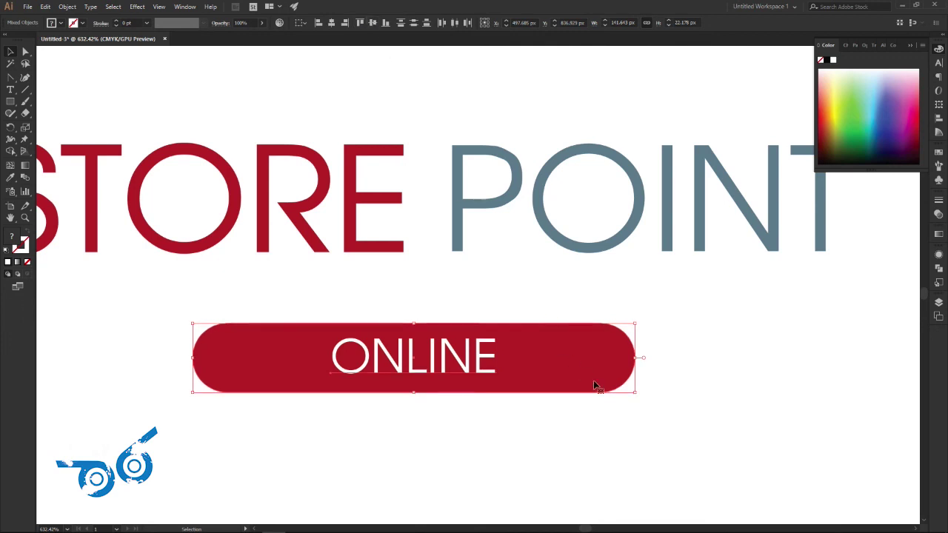
pyautogui.click(676, 388)
# Centre the ONLINE badge horizontally on the artboard beneath the pin.
pyautogui.press('z')
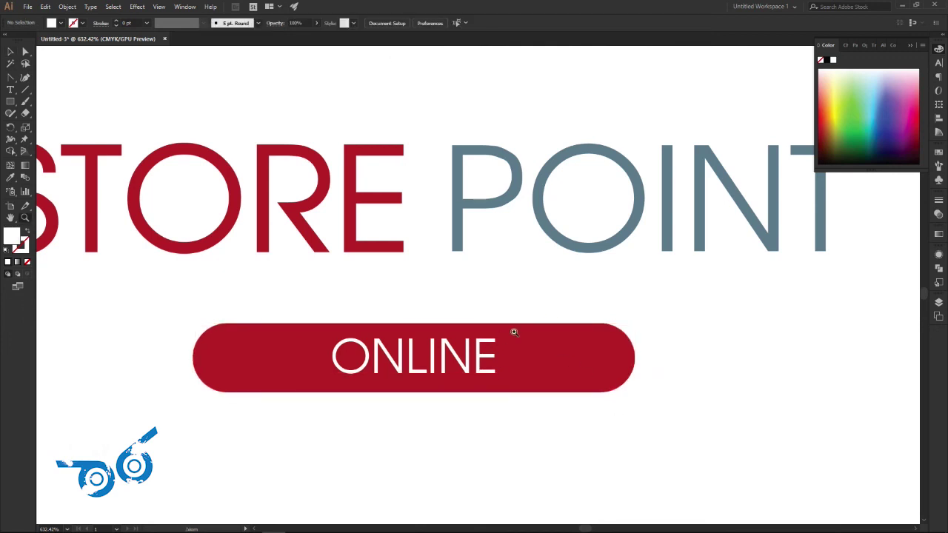
pyautogui.moveTo(515, 327); pyautogui.dragTo(288, 332)
pyautogui.moveTo(487, 335)
pyautogui.mouseDown()
pyautogui.moveTo(480, 326)
pyautogui.moveTo(522, 326)
pyautogui.moveTo(445, 337)
pyautogui.mouseUp()
pyautogui.press('v')
pyautogui.click(471, 337)
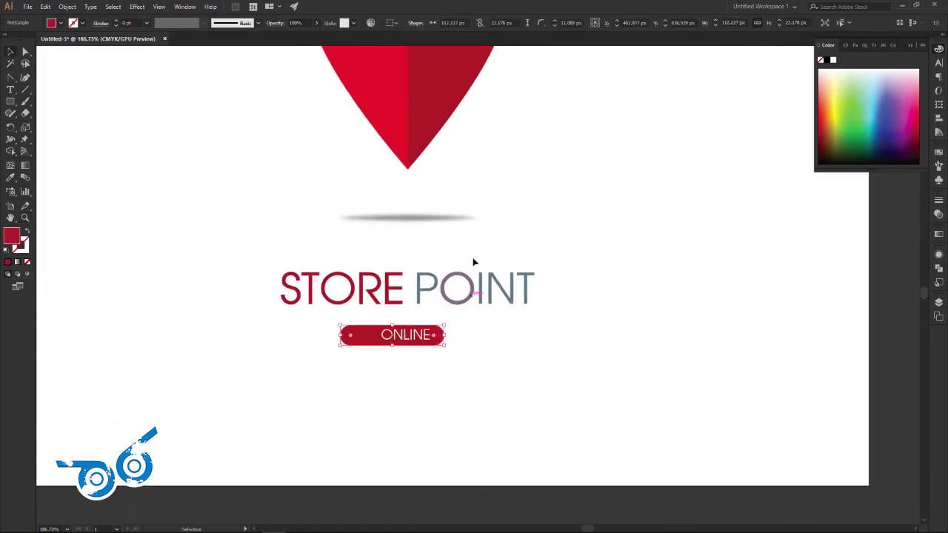
pyautogui.click(393, 23)
pyautogui.click(412, 57)
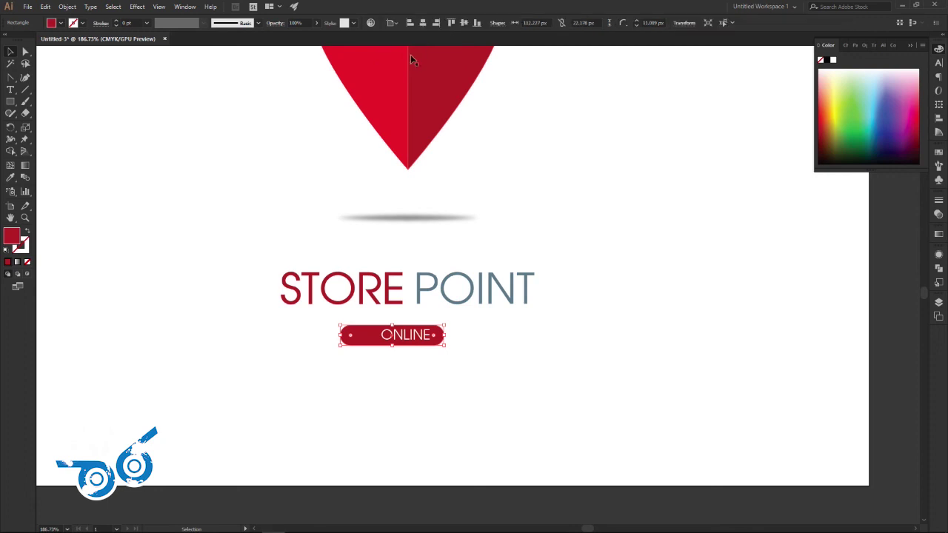
pyautogui.click(423, 23)
pyautogui.click(637, 398)
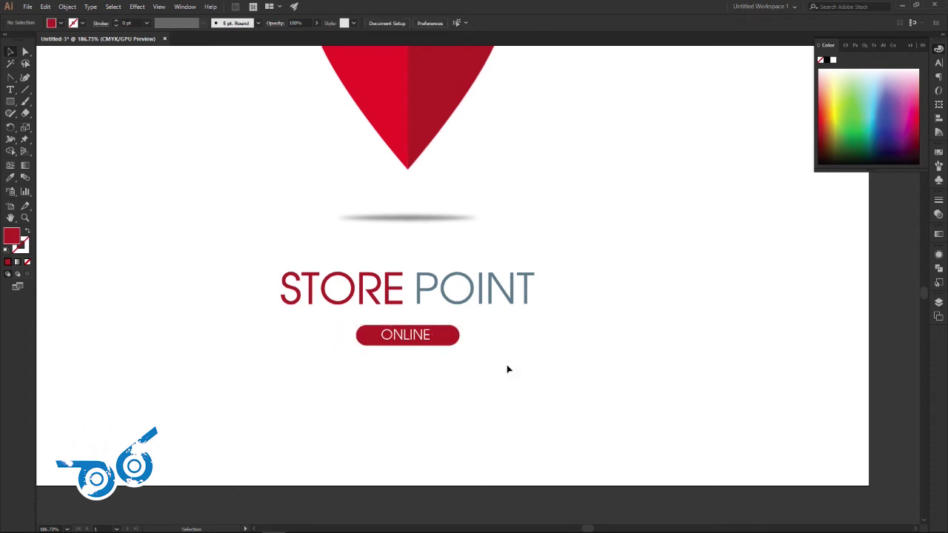
pyautogui.moveTo(494, 364); pyautogui.dragTo(482, 389)
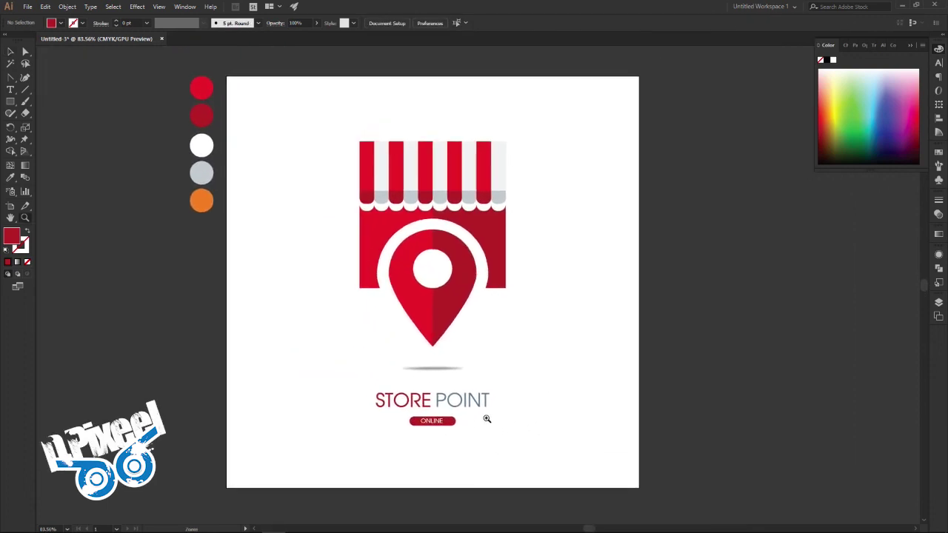
pyautogui.moveTo(478, 424); pyautogui.dragTo(504, 428)
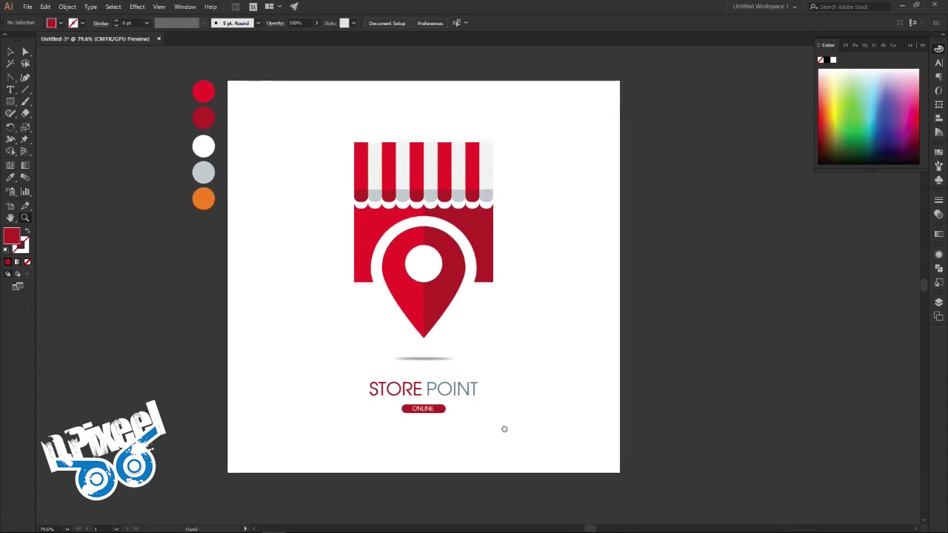
pyautogui.click(12, 52)
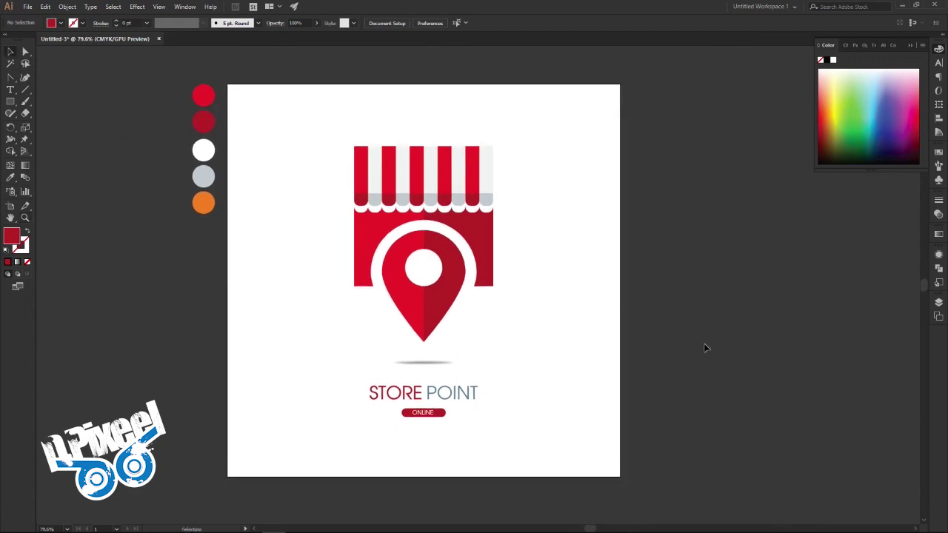